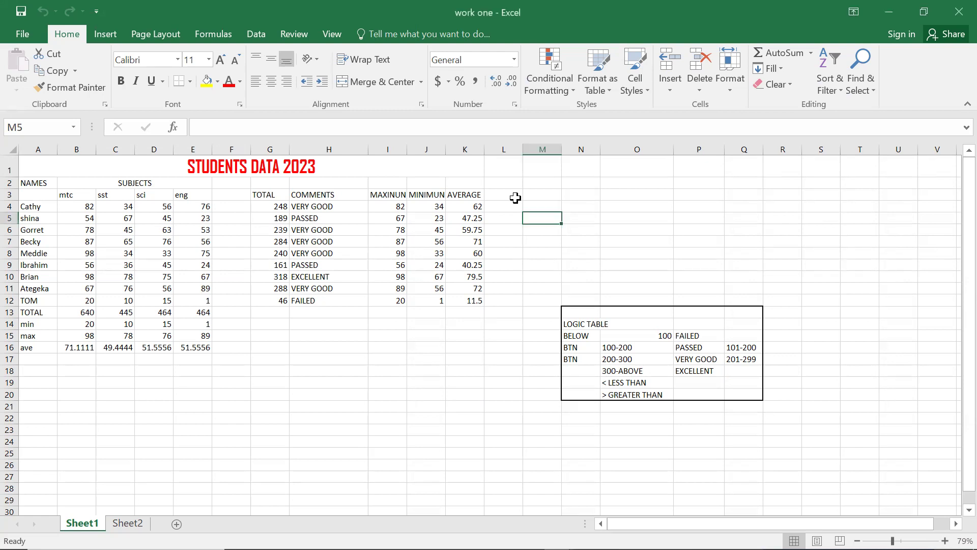
{"action": "left_click", "coordinate": [514, 197]}
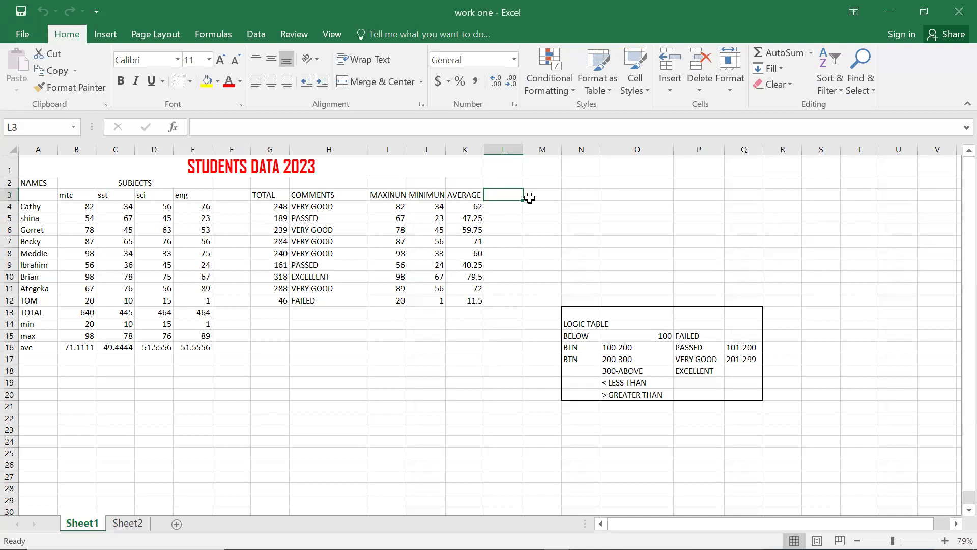
{"action": "left_click", "coordinate": [552, 199]}
{"action": "left_click", "coordinate": [514, 201]}
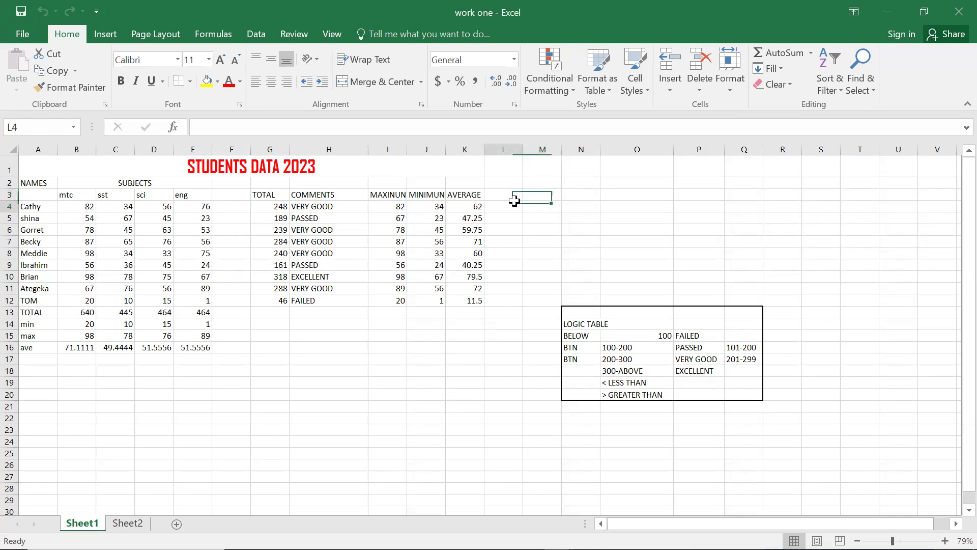
{"action": "left_click", "coordinate": [507, 184]}
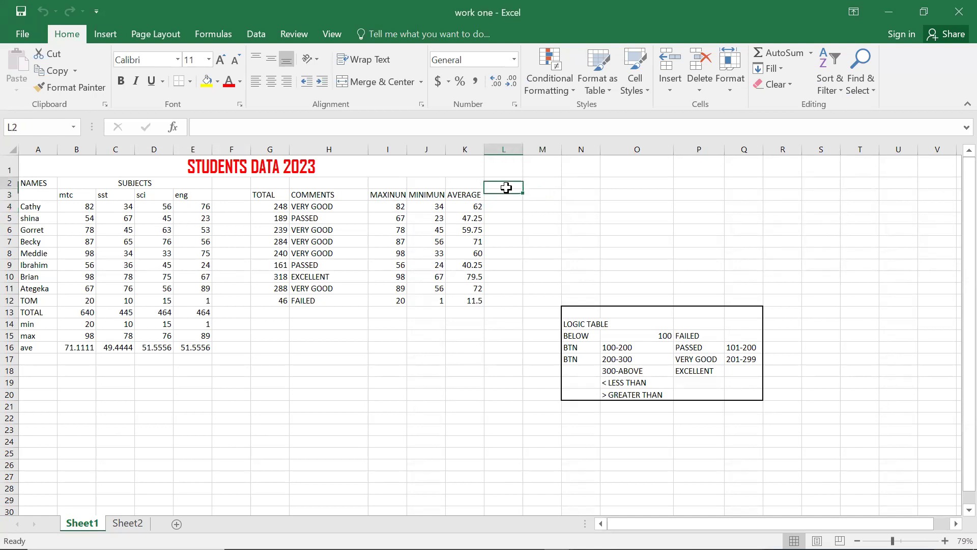
{"action": "left_click", "coordinate": [501, 196]}
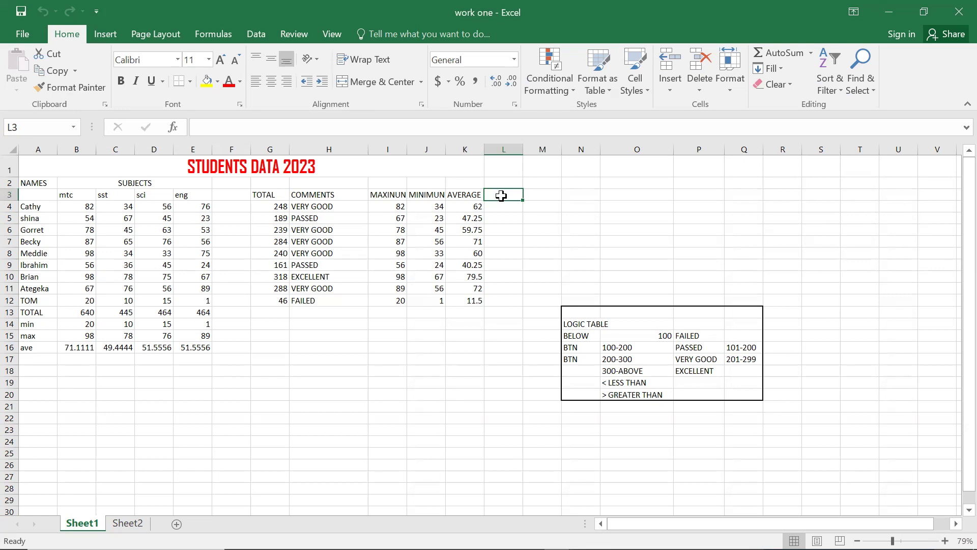
Examine the nested IF formula behind the comment in cell H5.
{"action": "left_click", "coordinate": [473, 197]}
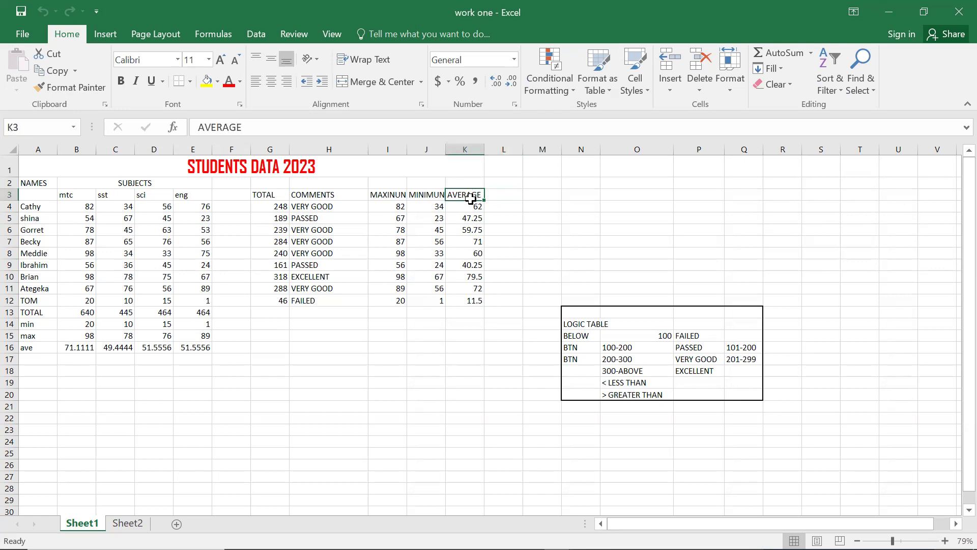
{"action": "left_click", "coordinate": [330, 197]}
{"action": "left_click", "coordinate": [321, 214]}
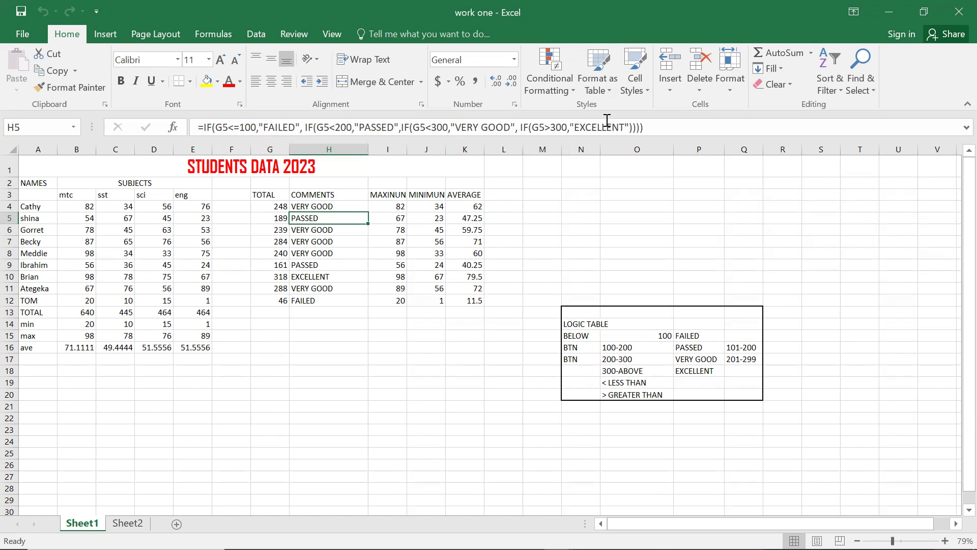
Enter the column header GRADES in cell L3, beside the AVERAGE header.
{"action": "left_click", "coordinate": [504, 206]}
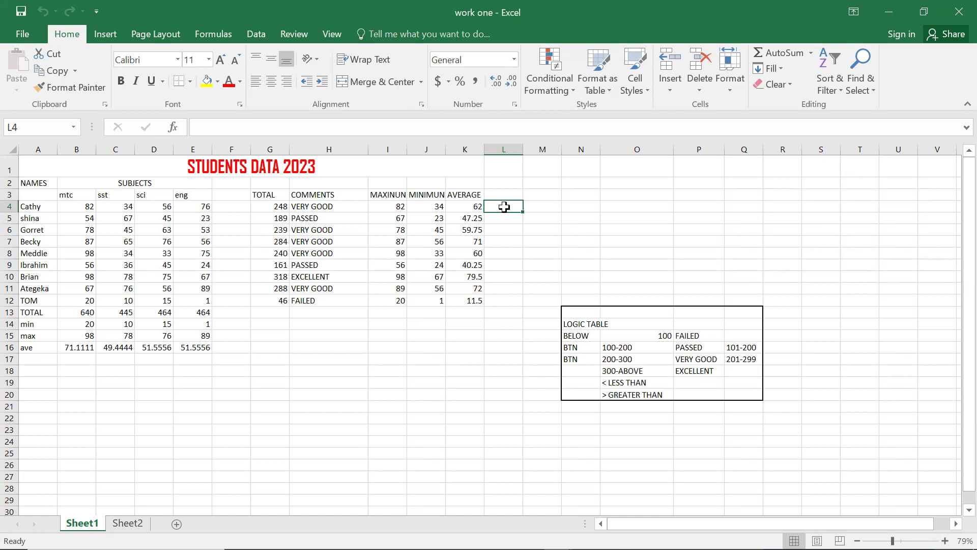
{"action": "left_click", "coordinate": [500, 196]}
{"action": "type", "text": "g"}
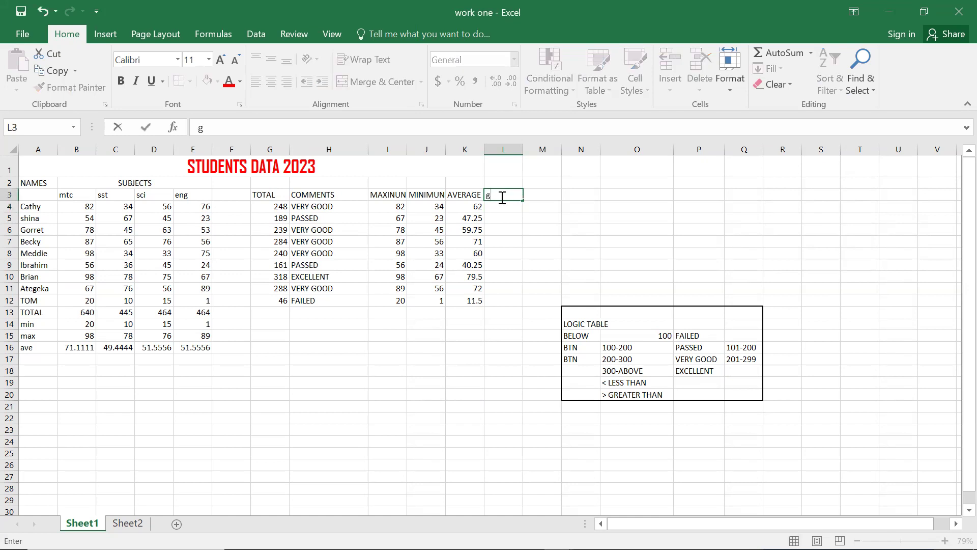
{"action": "key", "text": "BackSpace"}
{"action": "type", "text": "GRADES"}
{"action": "left_click", "coordinate": [498, 208]}
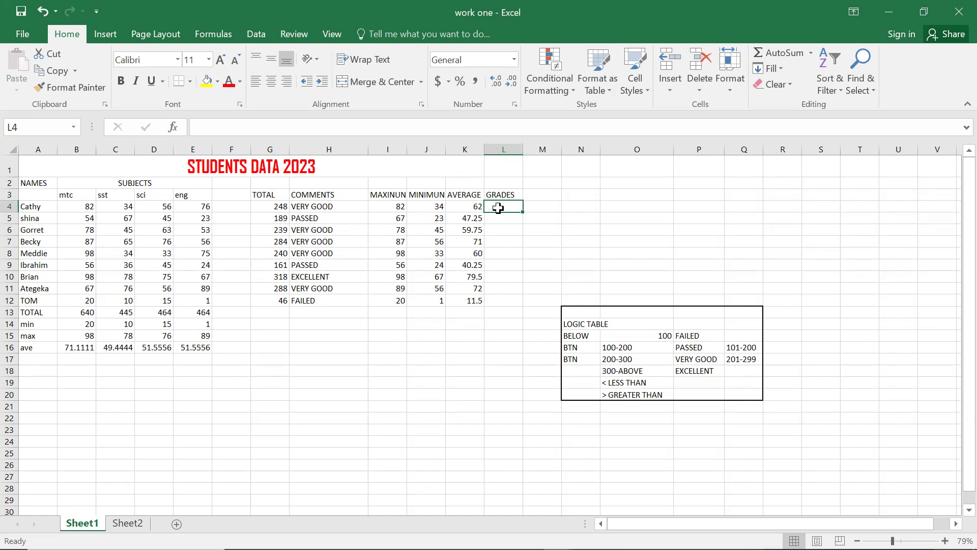
Merge and center the empty block R2:U9 beside the student data.
{"action": "left_click", "coordinate": [772, 192]}
{"action": "left_click", "coordinate": [788, 180]}
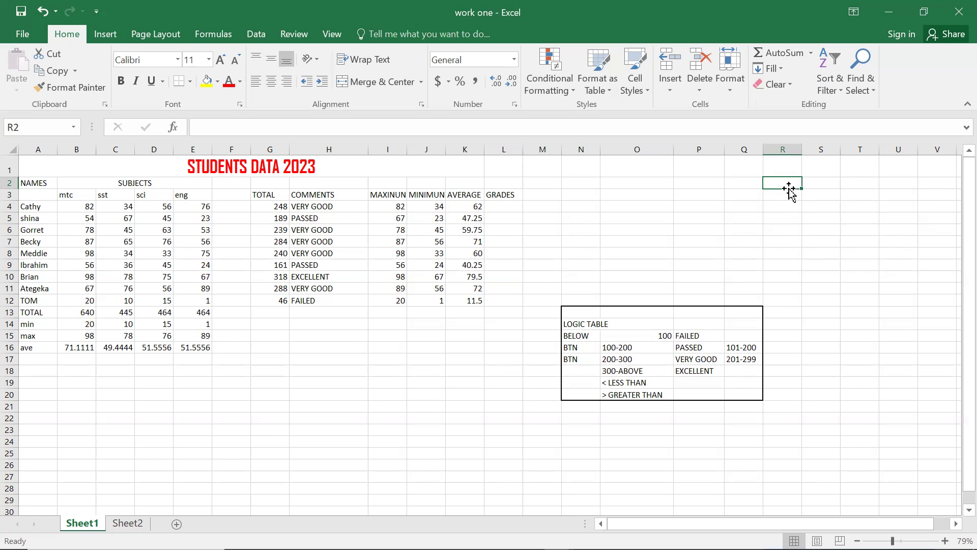
{"action": "left_click_drag", "start_coordinate": [789, 191], "coordinate": [867, 284]}
{"action": "left_click_drag", "start_coordinate": [781, 184], "coordinate": [898, 265]}
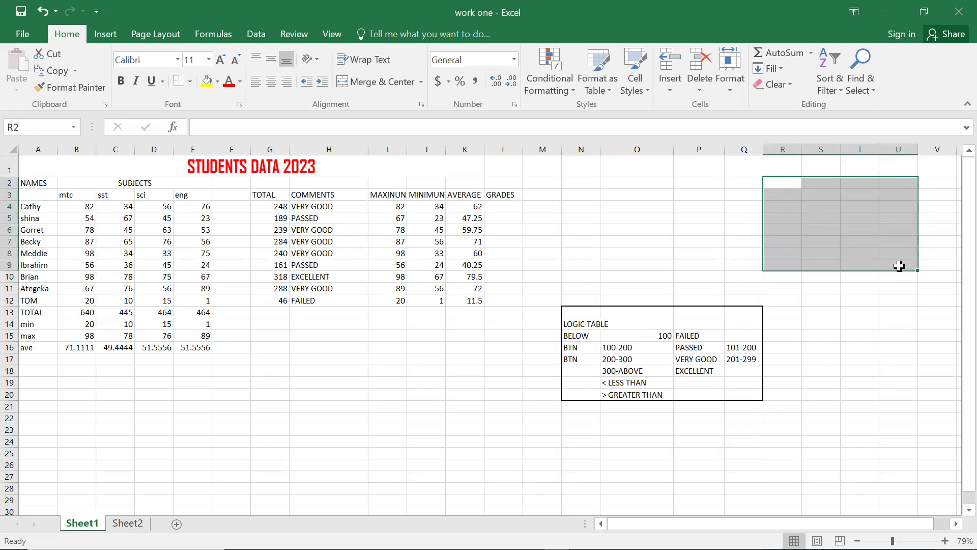
{"action": "left_click", "coordinate": [376, 84]}
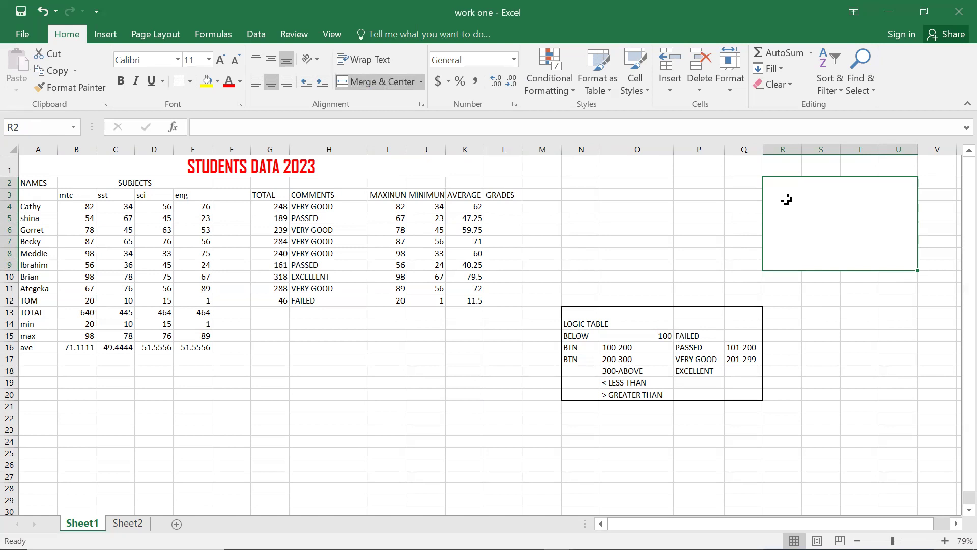
Enter the title GRADING in the merged block R2:U9.
{"action": "double_click", "coordinate": [786, 199]}
{"action": "type", "text": "G"}
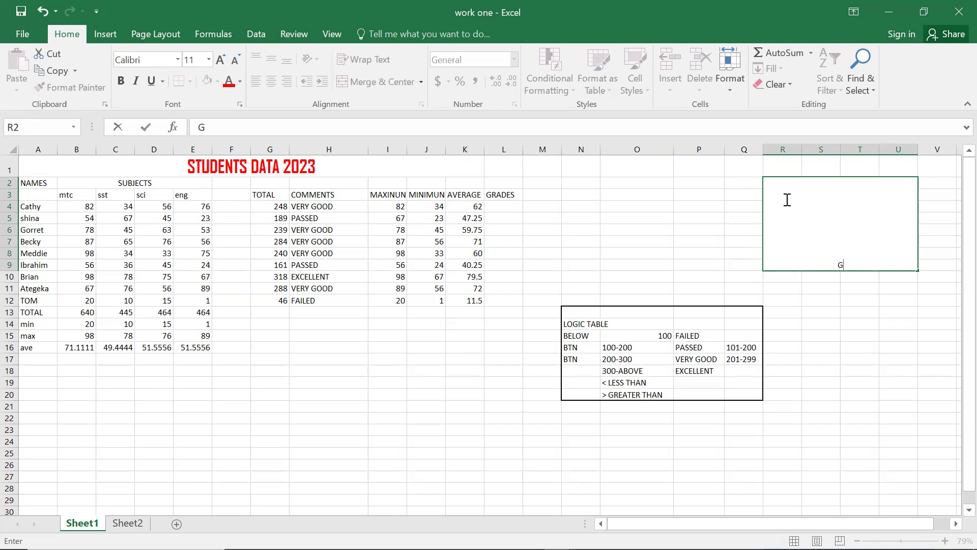
{"action": "left_click", "coordinate": [148, 35]}
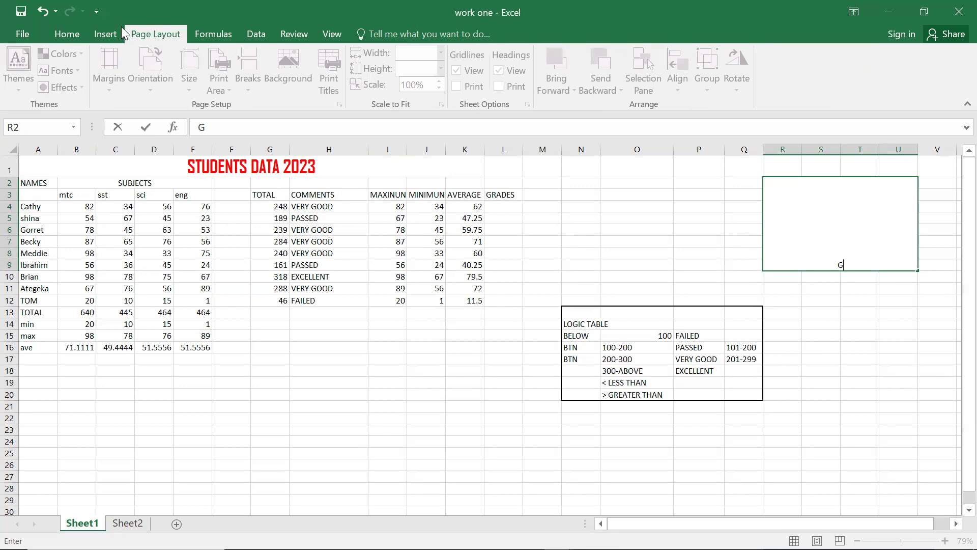
{"action": "left_click", "coordinate": [103, 34]}
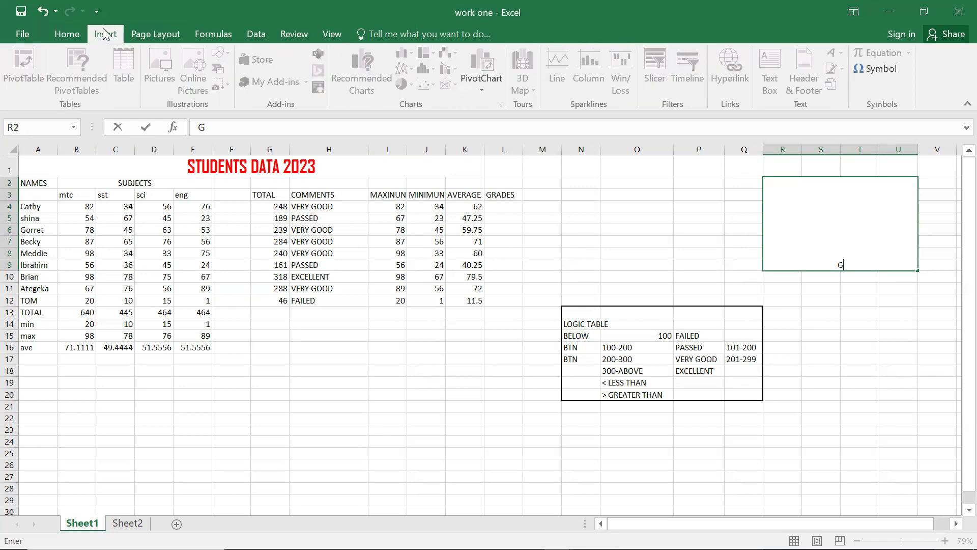
{"action": "left_click", "coordinate": [72, 37]}
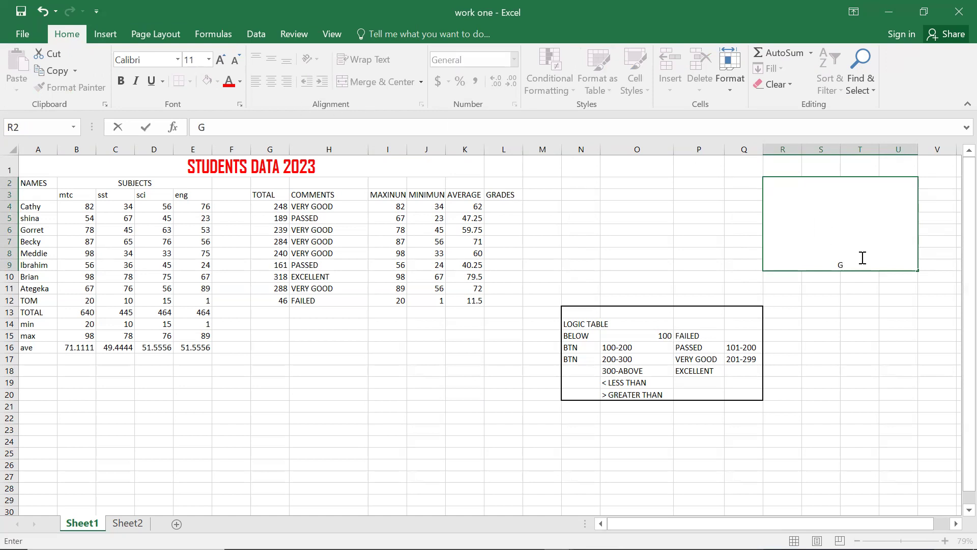
{"action": "left_click", "coordinate": [784, 266]}
{"action": "key", "text": "shift+End"}
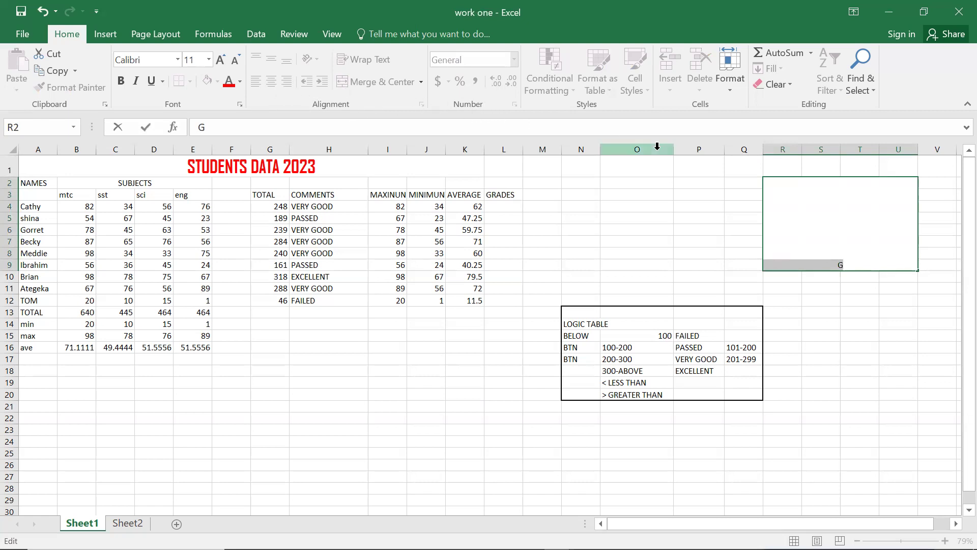
{"action": "left_click", "coordinate": [851, 221]}
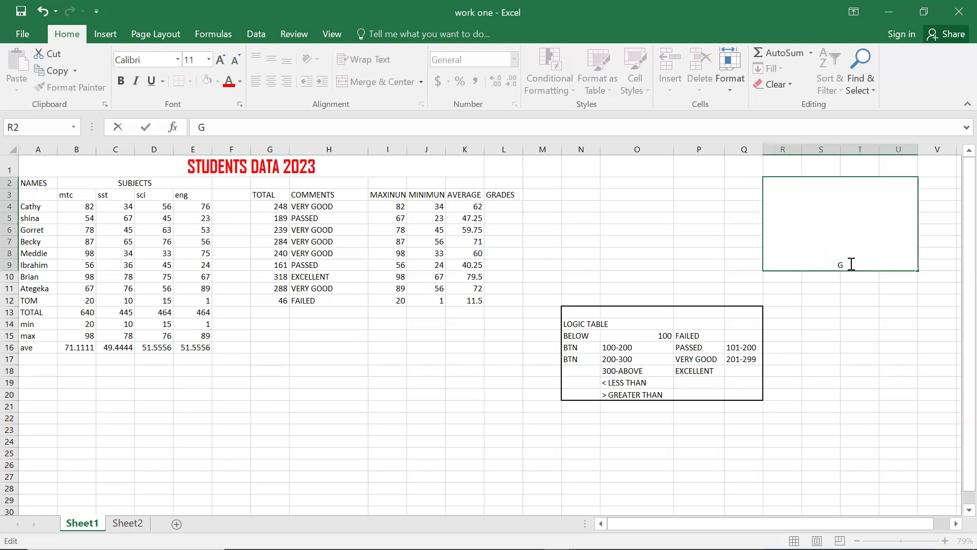
{"action": "type", "text": "R"}
{"action": "type", "text": "ADES"}
{"action": "key", "text": "Return"}
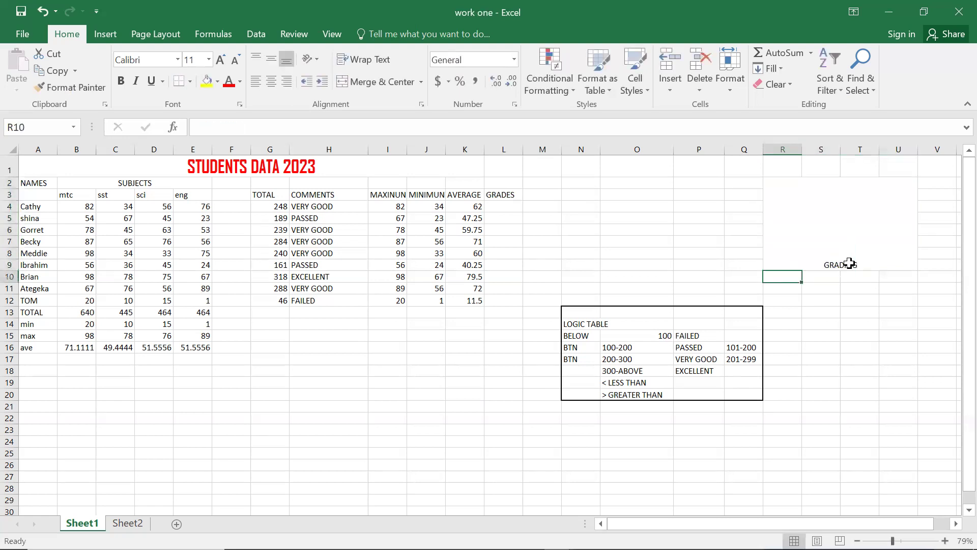
Reopen the merged GRADING cell and append a long run of filler letters to its text.
{"action": "left_click", "coordinate": [849, 263]}
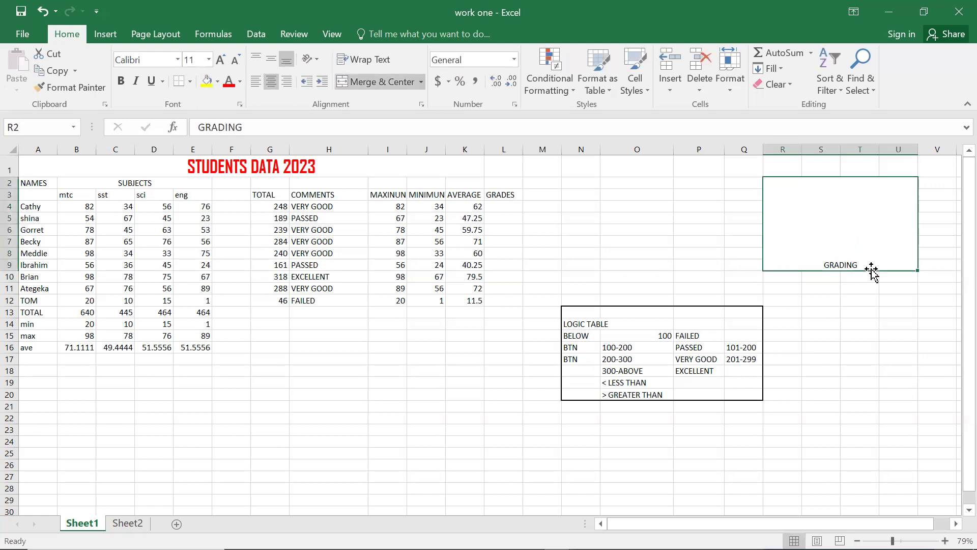
{"action": "double_click", "coordinate": [870, 262]}
{"action": "key", "text": "Return"}
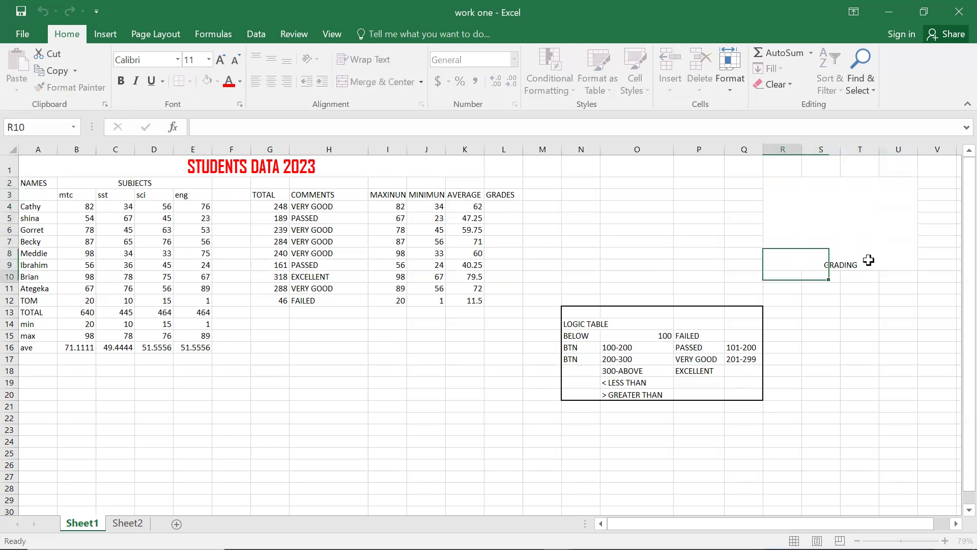
{"action": "left_click", "coordinate": [868, 260]}
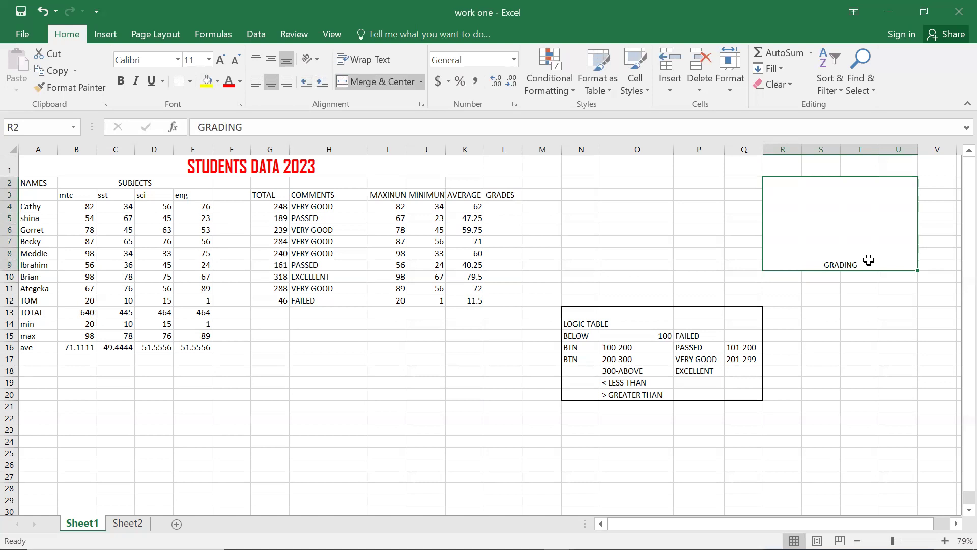
{"action": "double_click", "coordinate": [868, 260]}
{"action": "type", "text": "JBN"}
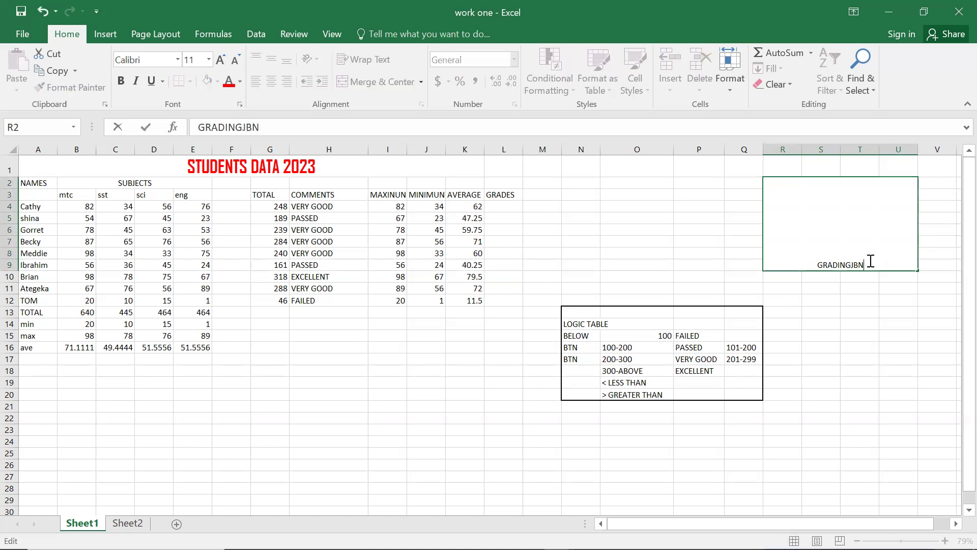
{"action": "type", "text": "IFDHBUHBOBHROGHREOUGHREUGHREUGHRGHREOG"}
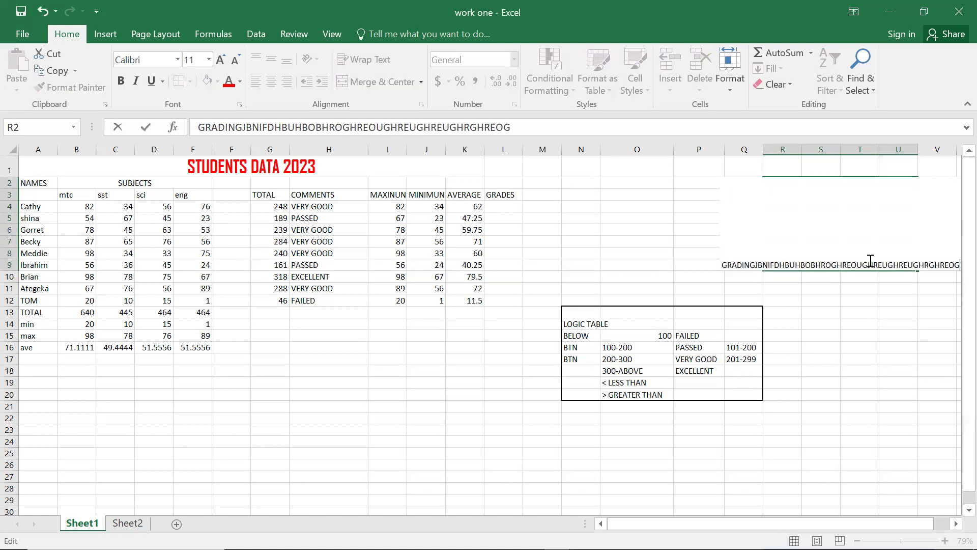
{"action": "type", "text": "RHROEHGOREHGRO"}
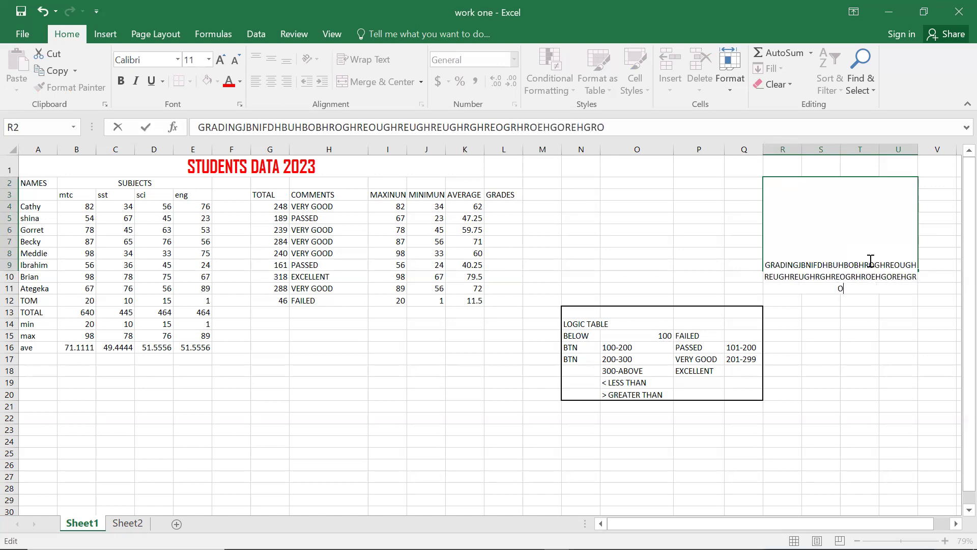
{"action": "type", "text": "GHORGHROGHROGHREOGHROGHROGREOGH"}
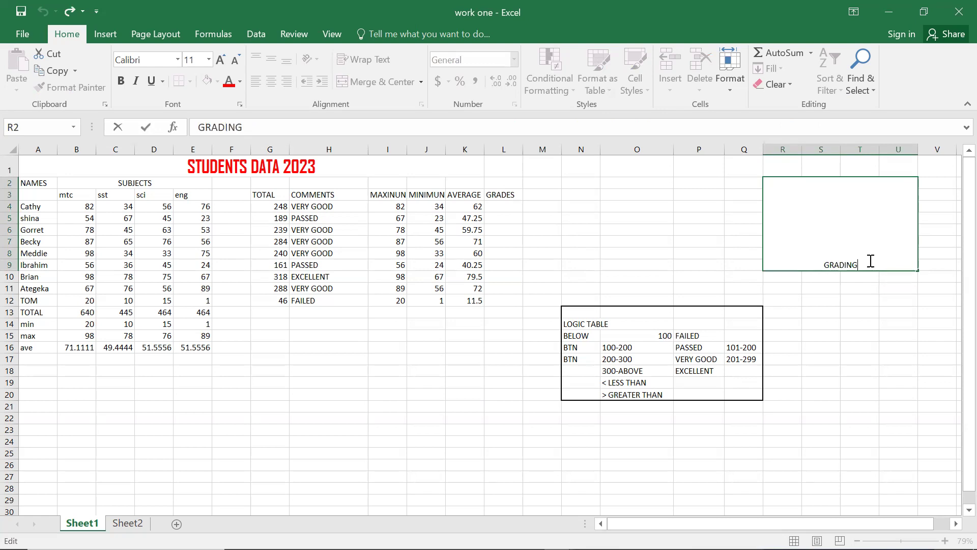
Clear the GRADING title and filler letters from the merged block R2:U9.
{"action": "key", "text": "ctrl+z"}
{"action": "key", "text": "ctrl+z"}
{"action": "key", "text": "ctrl+z"}
{"action": "key", "text": "ctrl+z"}
{"action": "key", "text": "ctrl+z"}
{"action": "key", "text": "ctrl+z"}
{"action": "key", "text": "ctrl+z"}
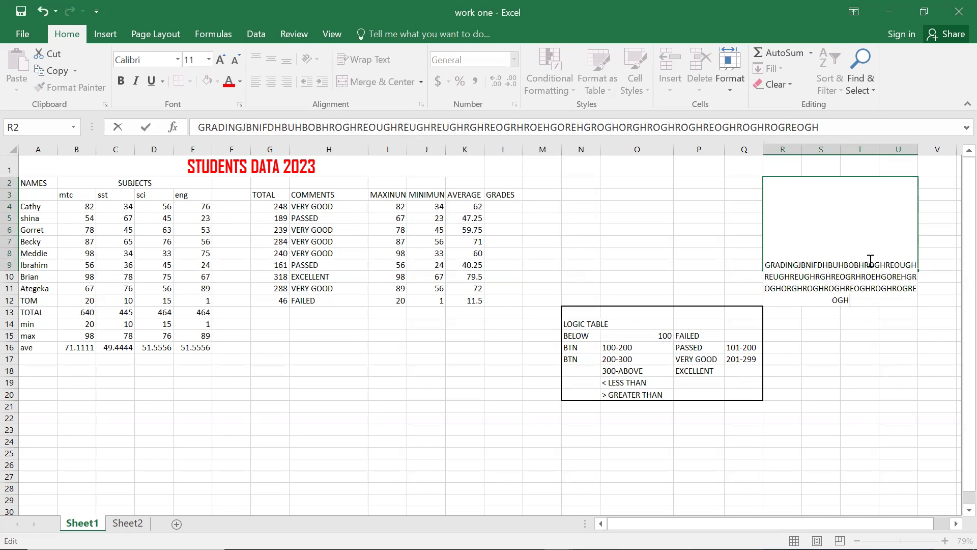
{"action": "key", "text": "BackSpace"}
{"action": "key", "text": "BackSpace"}
{"action": "key", "text": "BackSpace"}
{"action": "key", "text": "BackSpace"}
{"action": "key", "text": "BackSpace"}
{"action": "key", "text": "BackSpace"}
{"action": "key", "text": "BackSpace"}
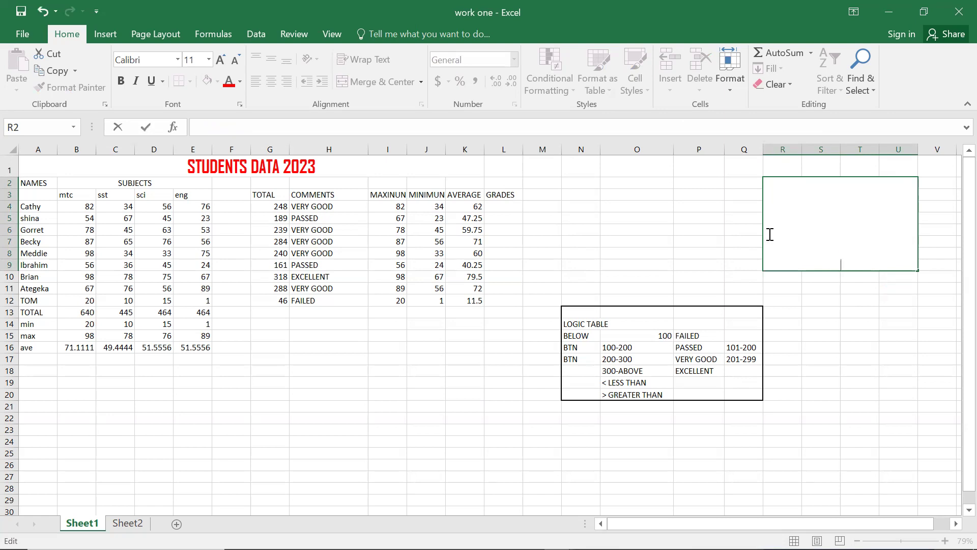
{"action": "left_click", "coordinate": [710, 193]}
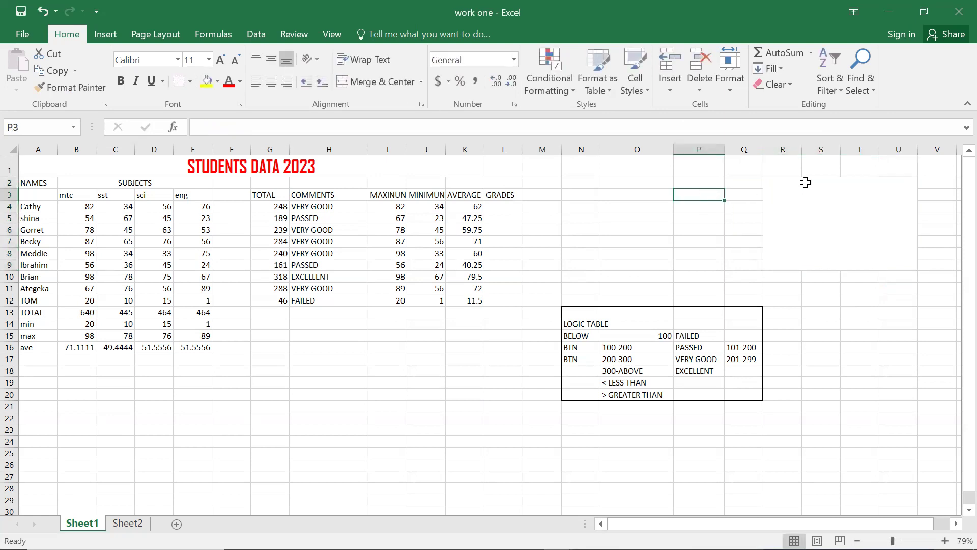
Unmerge the large block R2:U9 back into separate cells.
{"action": "left_click_drag", "start_coordinate": [752, 179], "coordinate": [858, 246]}
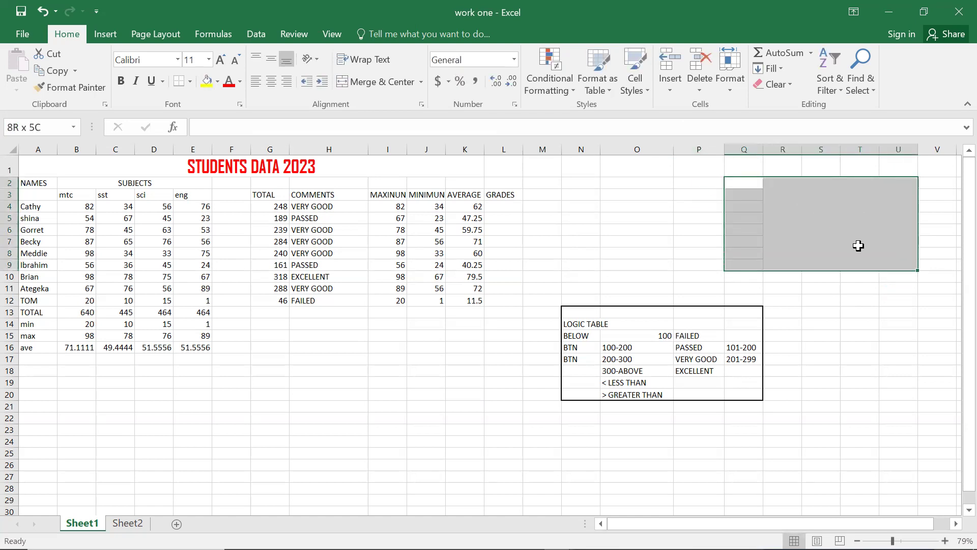
{"action": "left_click", "coordinate": [383, 78]}
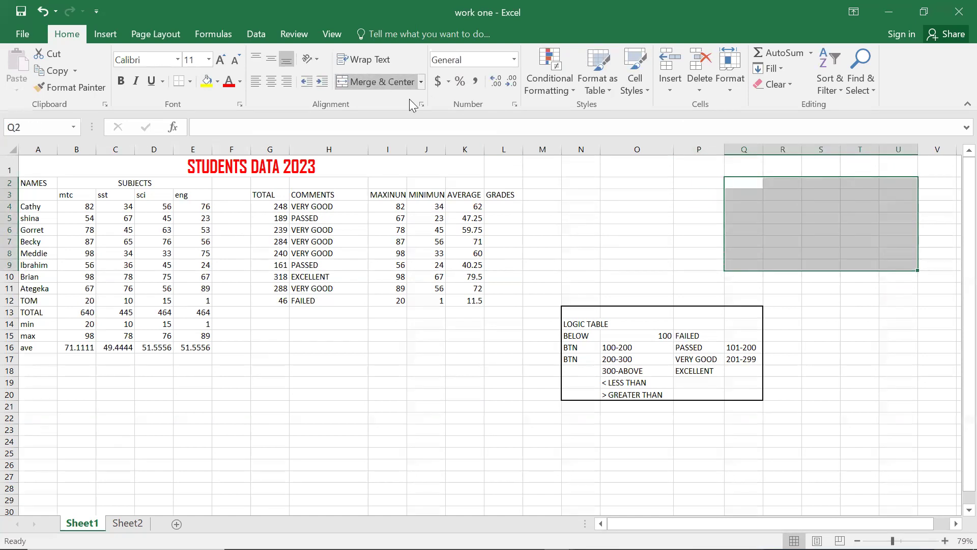
{"action": "left_click", "coordinate": [784, 237]}
{"action": "left_click", "coordinate": [777, 182]}
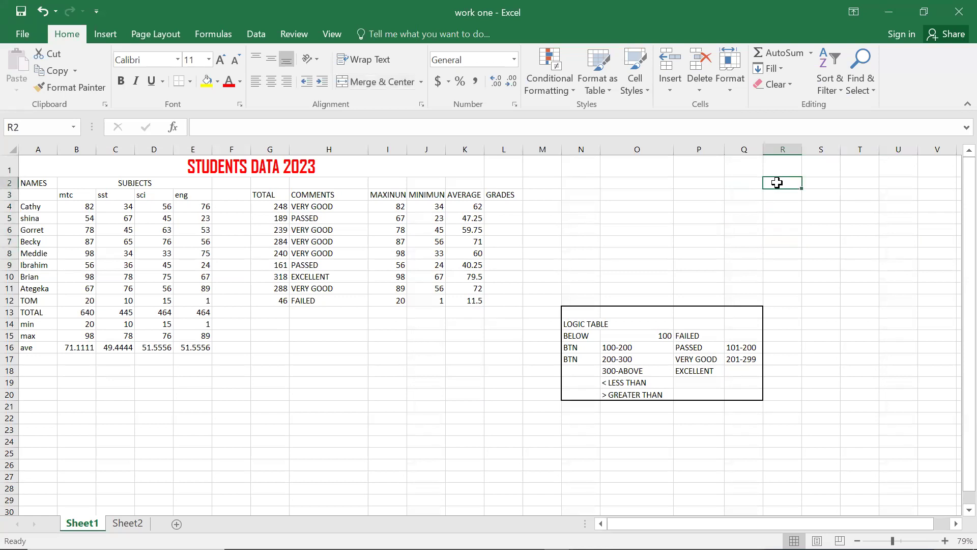
Merge and center cells R2:S2 and enter the title GRADING in them.
{"action": "left_click_drag", "start_coordinate": [777, 183], "coordinate": [817, 182]}
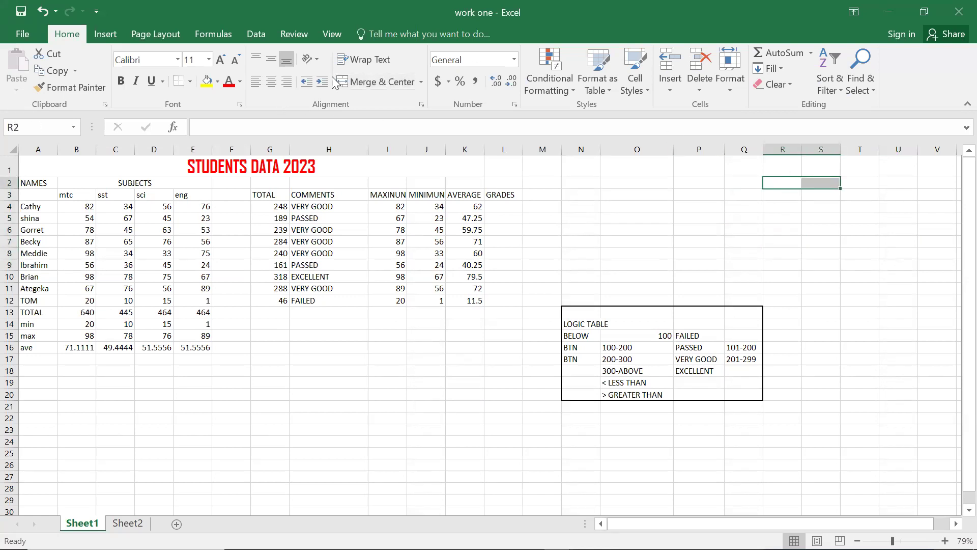
{"action": "left_click", "coordinate": [359, 77]}
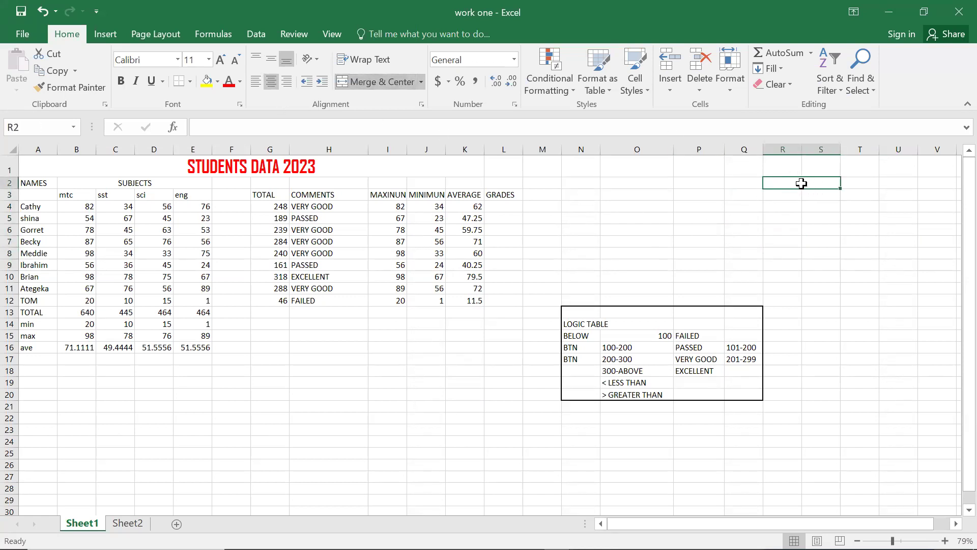
{"action": "type", "text": "GRADING"}
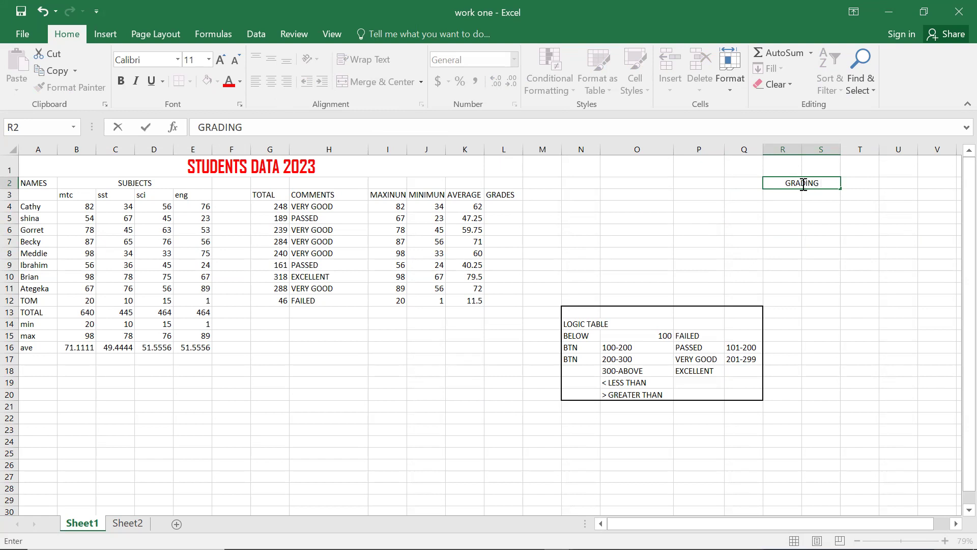
Enter the grading bands >=40 F9 in cell R3 and 40-50 P8 in cell R4 under the GRADING title.
{"action": "left_click", "coordinate": [784, 197]}
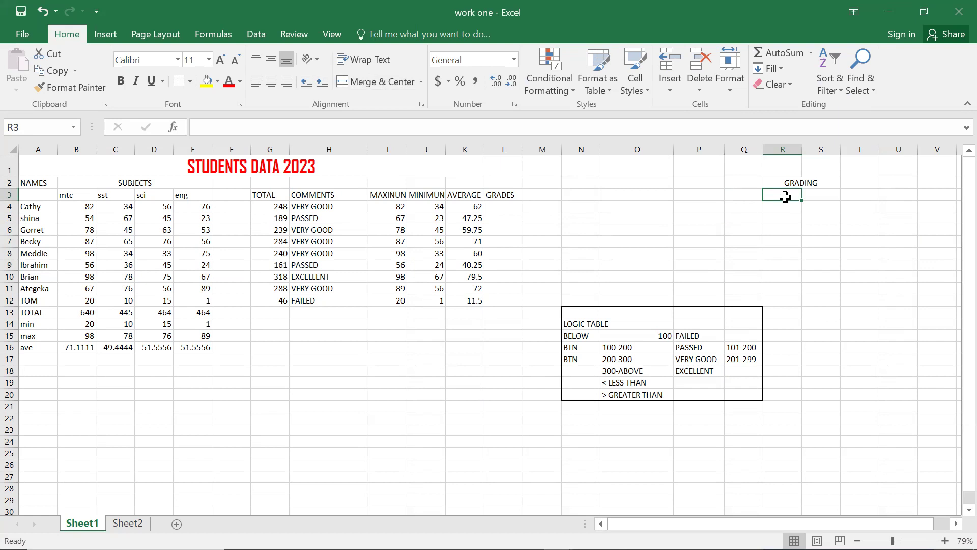
{"action": "type", "text": ">"}
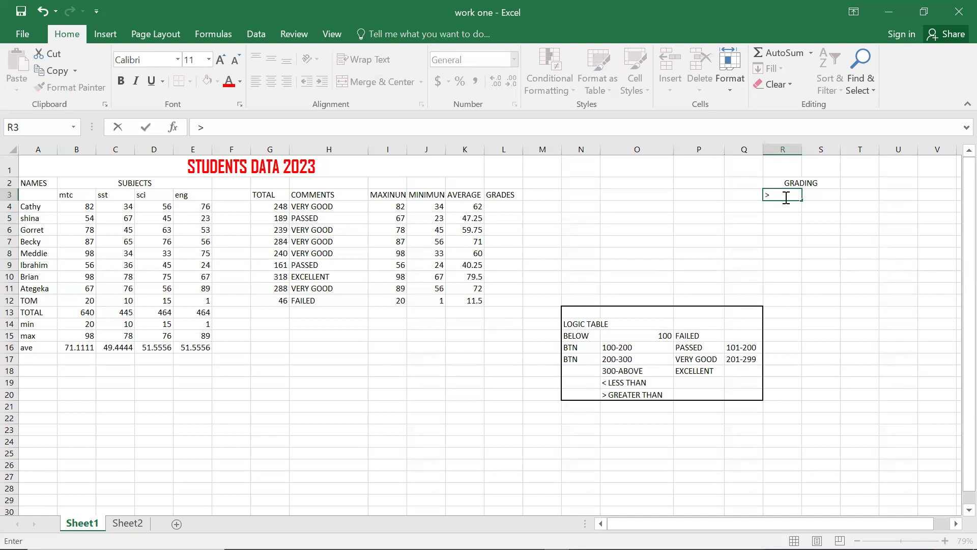
{"action": "type", "text": "=40 F9"}
{"action": "key", "text": "Return"}
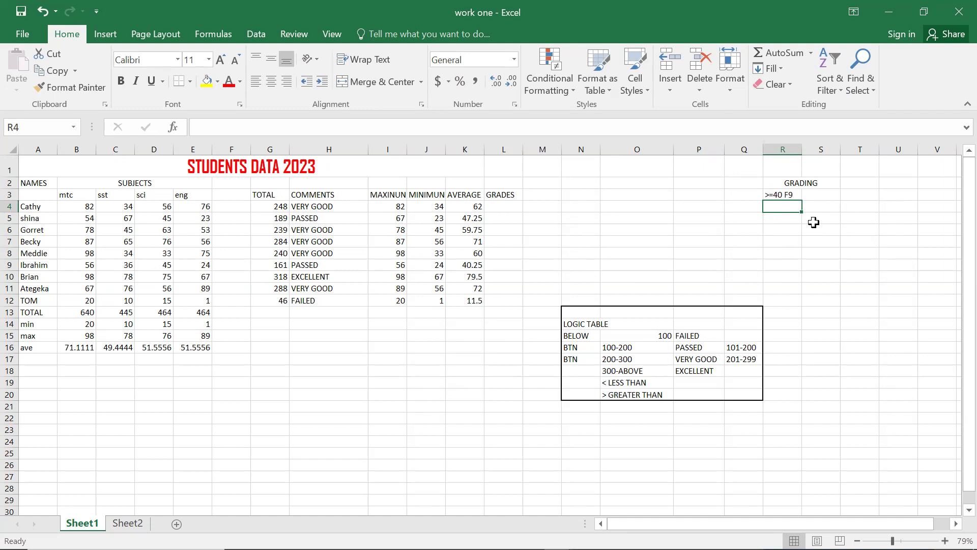
{"action": "type", "text": "40"}
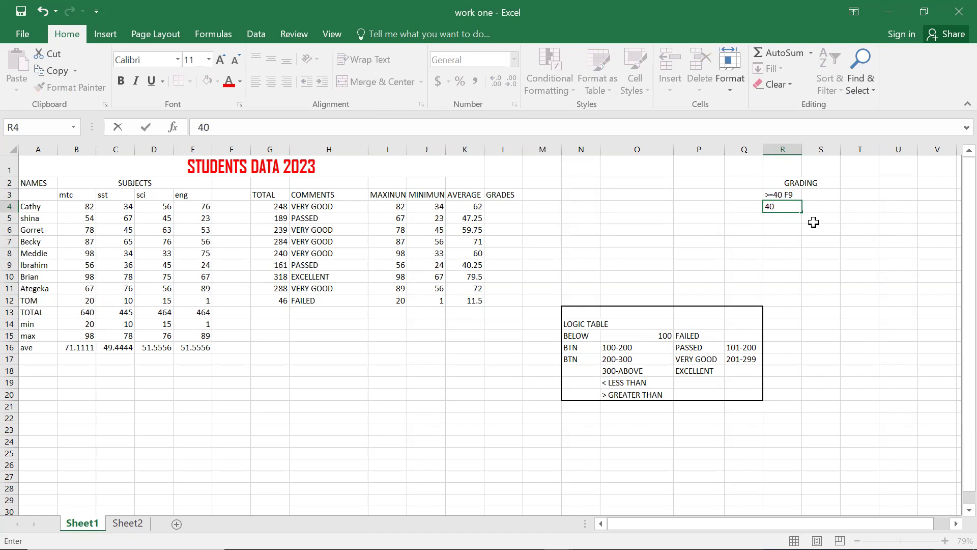
{"action": "type", "text": "-50 P8"}
{"action": "key", "text": "Return"}
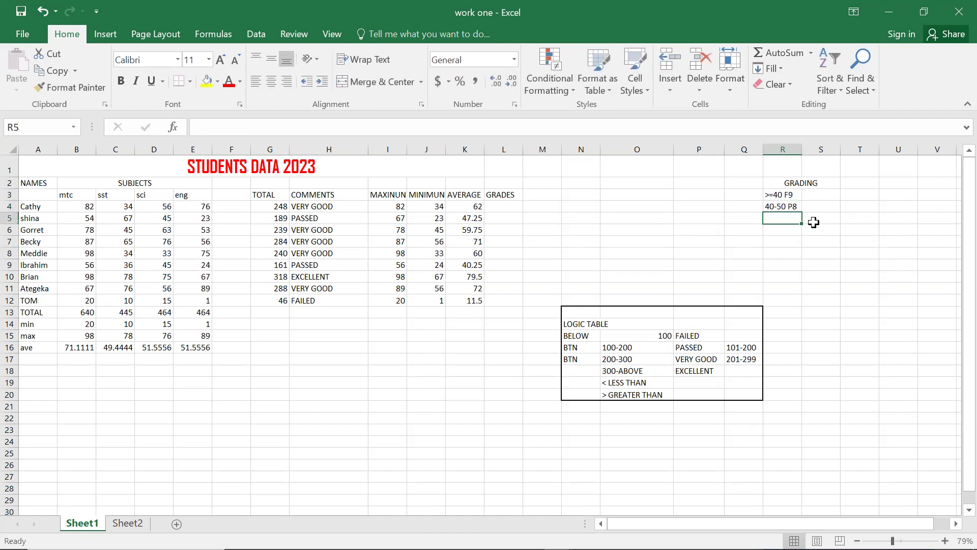
Continue the grading list with 50-60 C6, 60-70 C5 and 70-80 C4 in cells R5 to R7.
{"action": "type", "text": "50"}
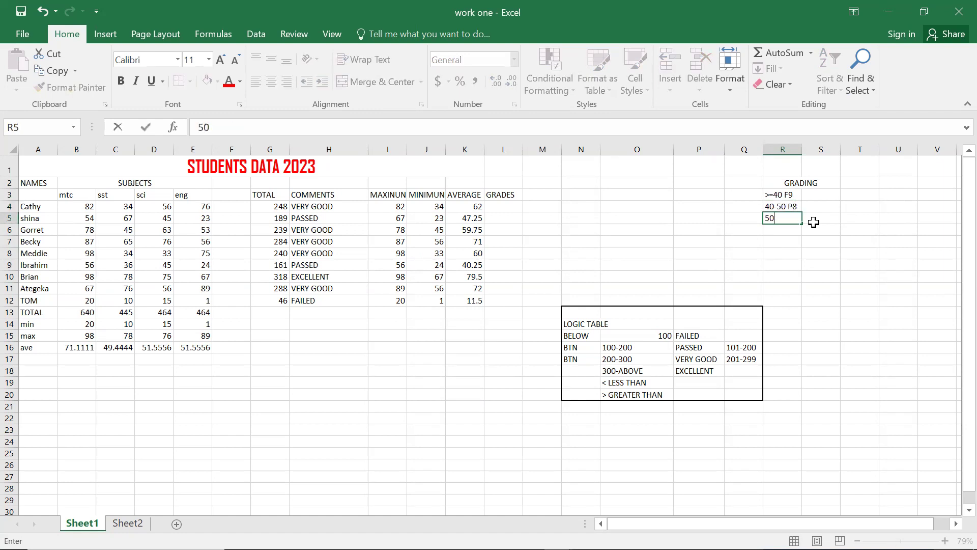
{"action": "type", "text": "-60"}
{"action": "type", "text": "C6"}
{"action": "key", "text": "Return"}
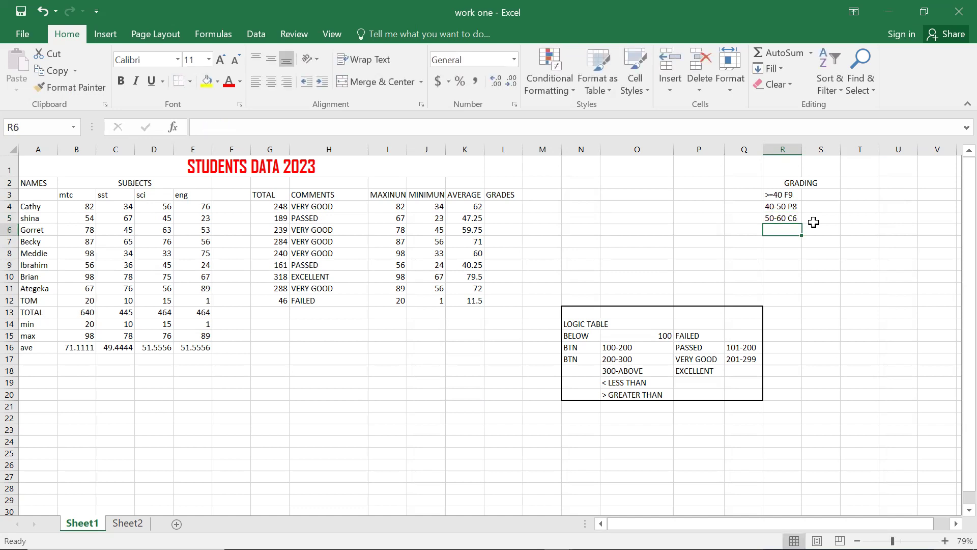
{"action": "type", "text": "60-70"}
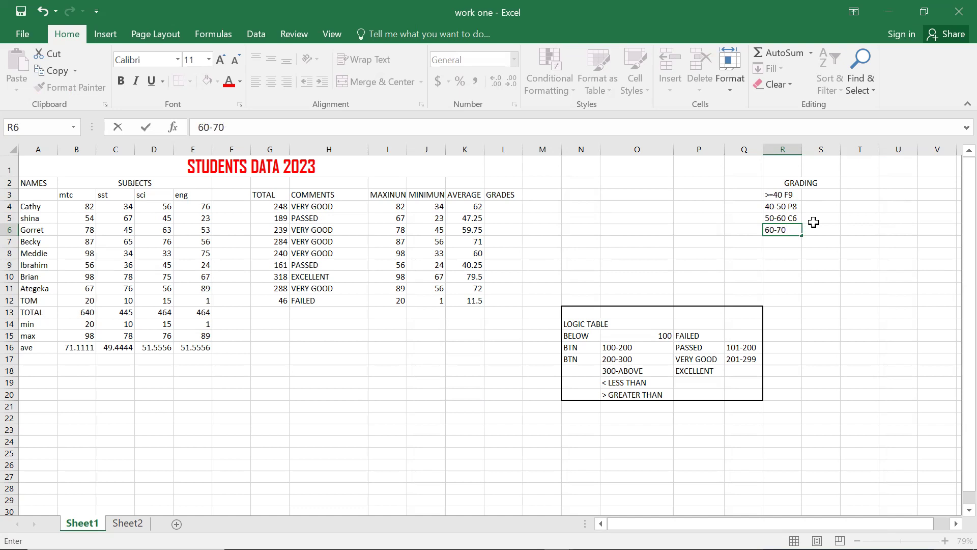
{"action": "type", "text": " C5"}
{"action": "key", "text": "Return"}
{"action": "type", "text": "70-80"}
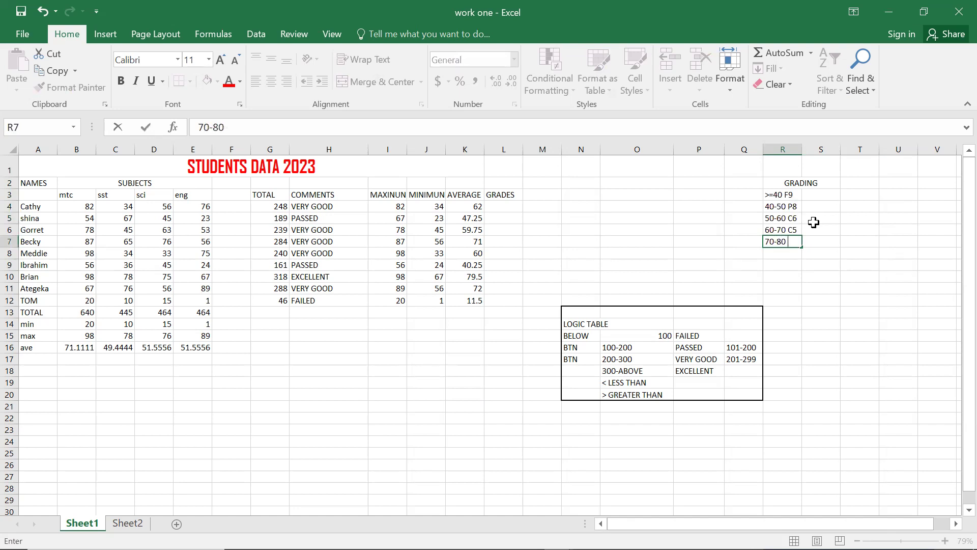
{"action": "type", "text": " C4"}
{"action": "key", "text": "Return"}
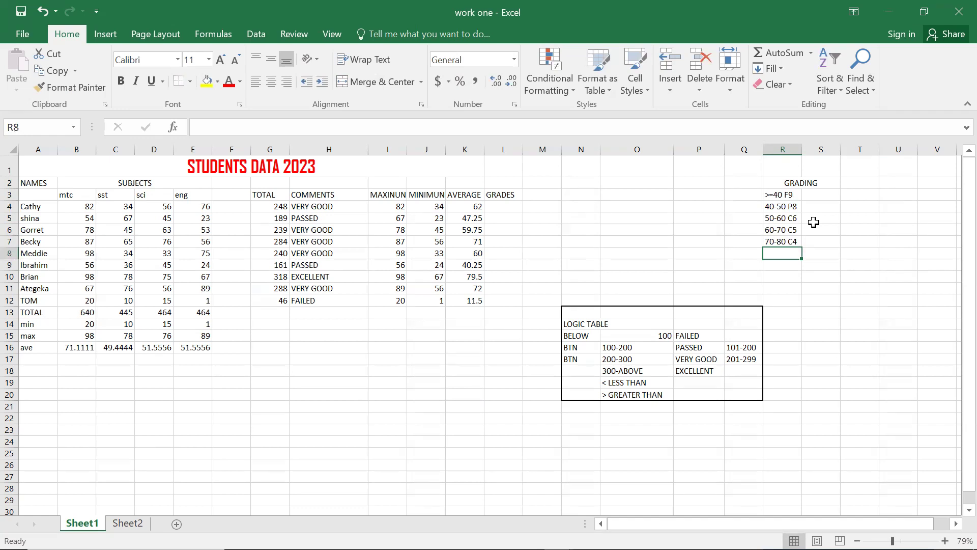
Change the grade for the 70-80 band to C3 and for the 60-70 band to C4.
{"action": "left_click", "coordinate": [794, 241]}
{"action": "double_click", "coordinate": [795, 241]}
{"action": "key", "text": "BackSpace"}
{"action": "type", "text": "3"}
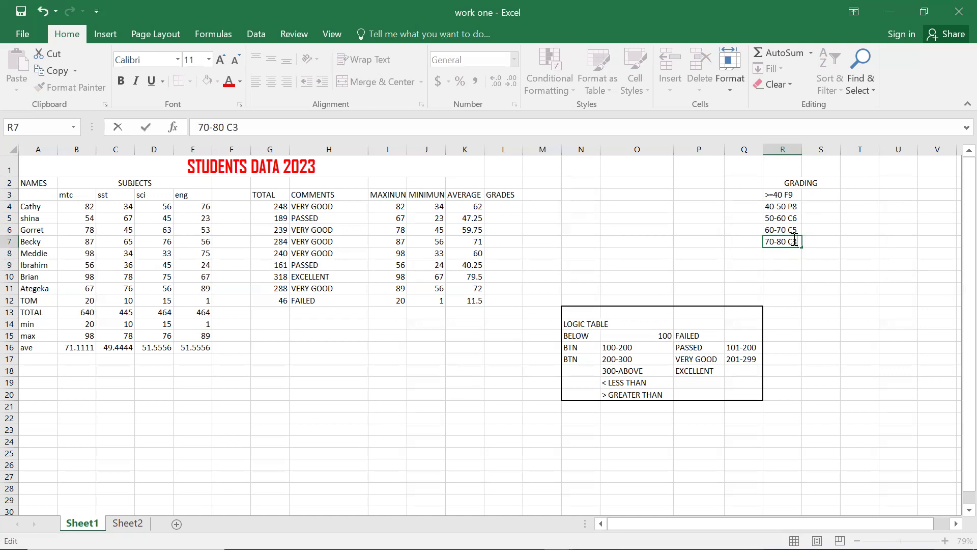
{"action": "left_click", "coordinate": [802, 232]}
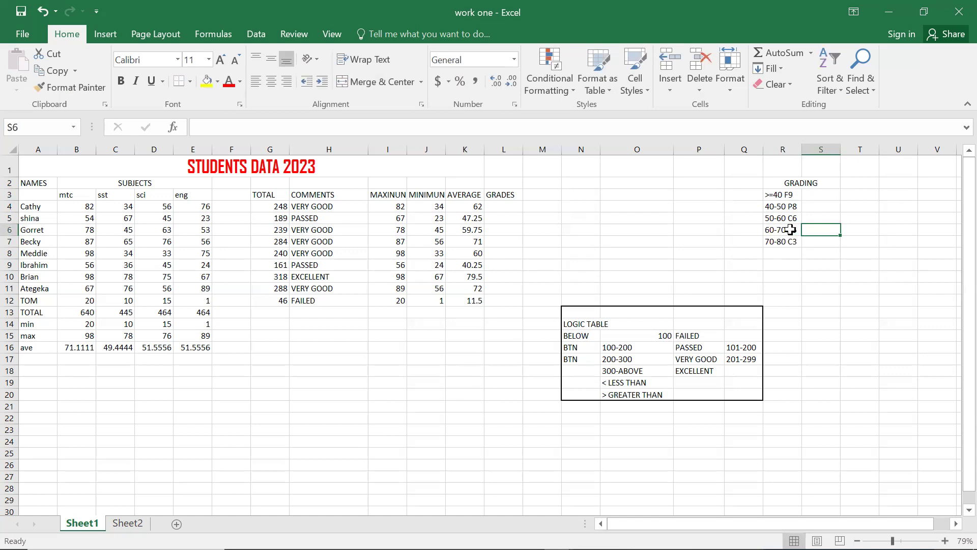
{"action": "left_click", "coordinate": [792, 230]}
{"action": "double_click", "coordinate": [792, 230]}
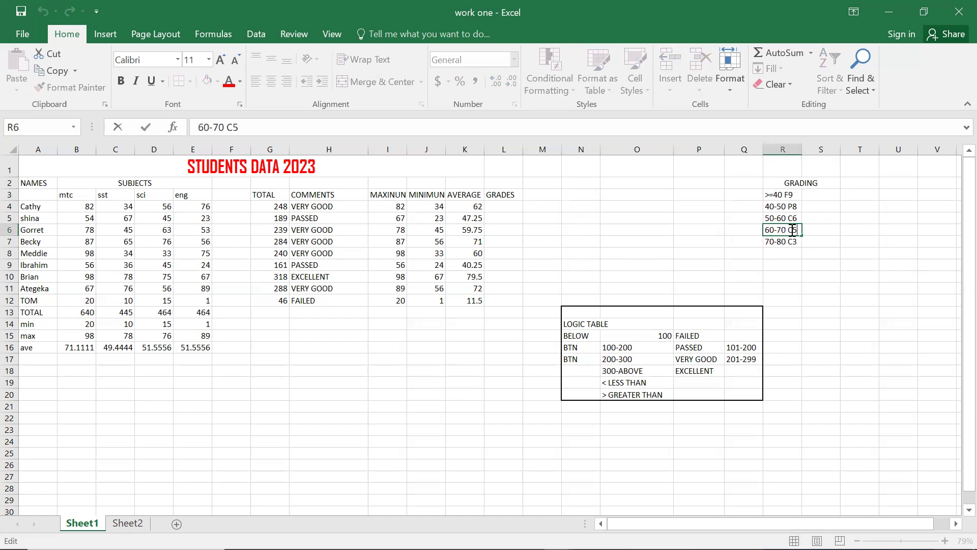
{"action": "key", "text": "BackSpace"}
{"action": "type", "text": "4"}
Change the grade for the 50-60 band to C5 and for the 40-50 band to P7.
{"action": "left_click", "coordinate": [799, 218]}
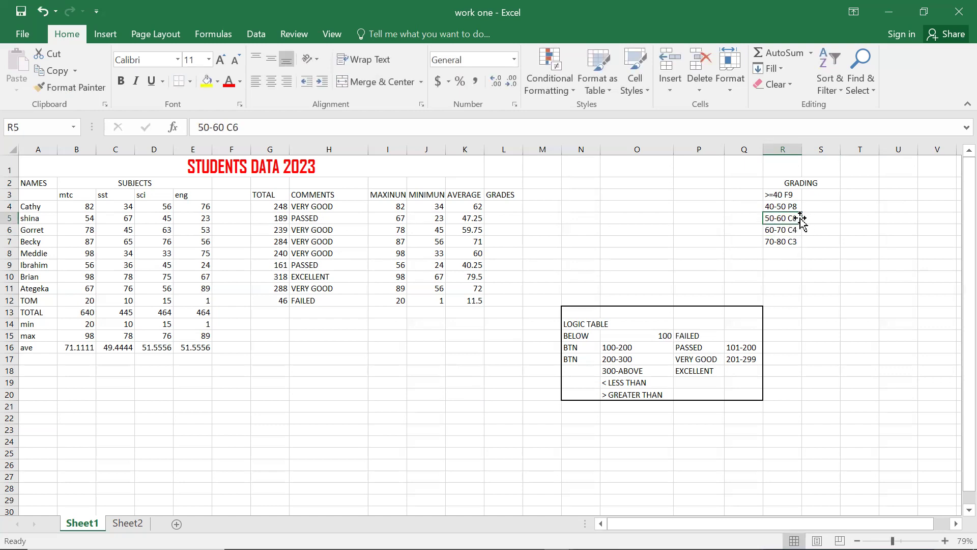
{"action": "double_click", "coordinate": [799, 218]}
{"action": "key", "text": "BackSpace"}
{"action": "type", "text": "5"}
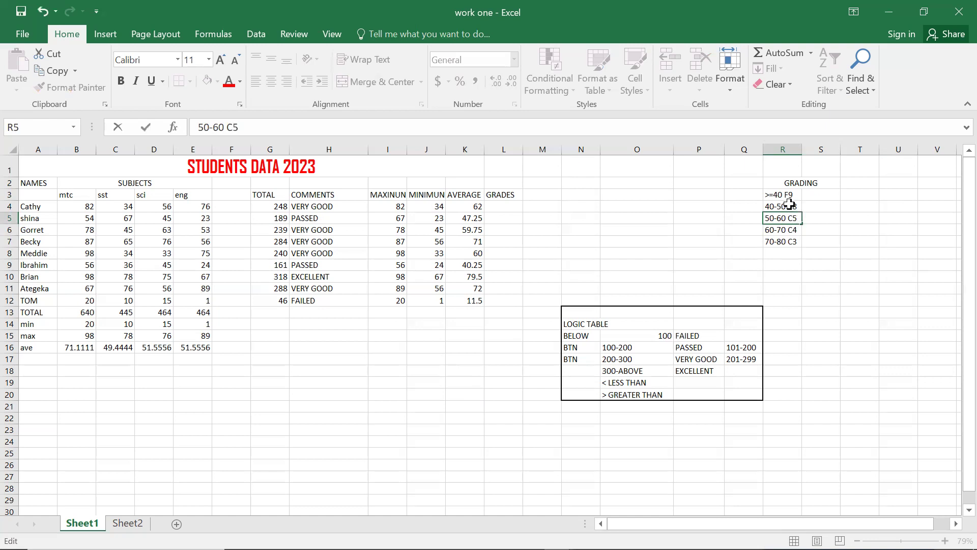
{"action": "left_click", "coordinate": [792, 206]}
{"action": "double_click", "coordinate": [792, 207]}
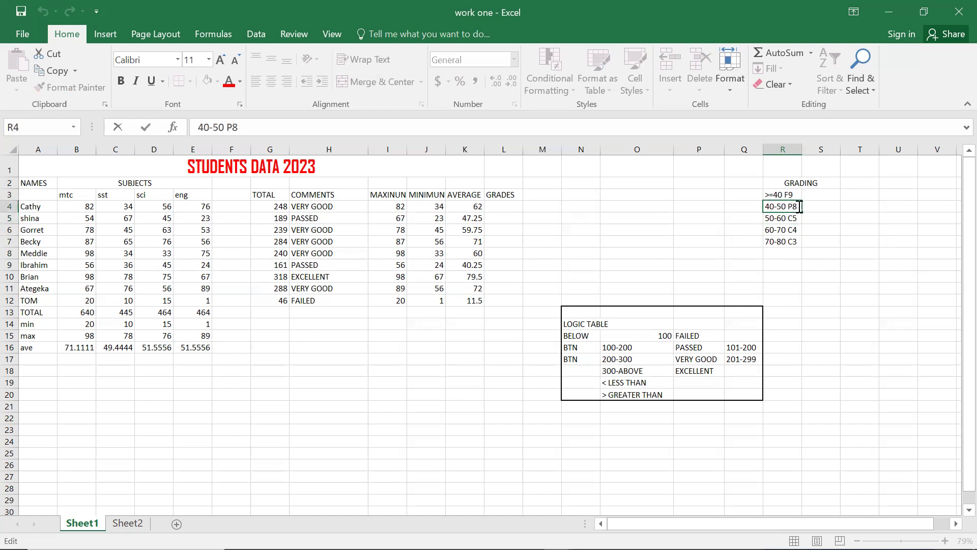
{"action": "key", "text": "BackSpace"}
{"action": "type", "text": "7"}
Change the grade in the >=40 entry of cell R3 to P8.
{"action": "left_click", "coordinate": [790, 192]}
{"action": "double_click", "coordinate": [793, 194]}
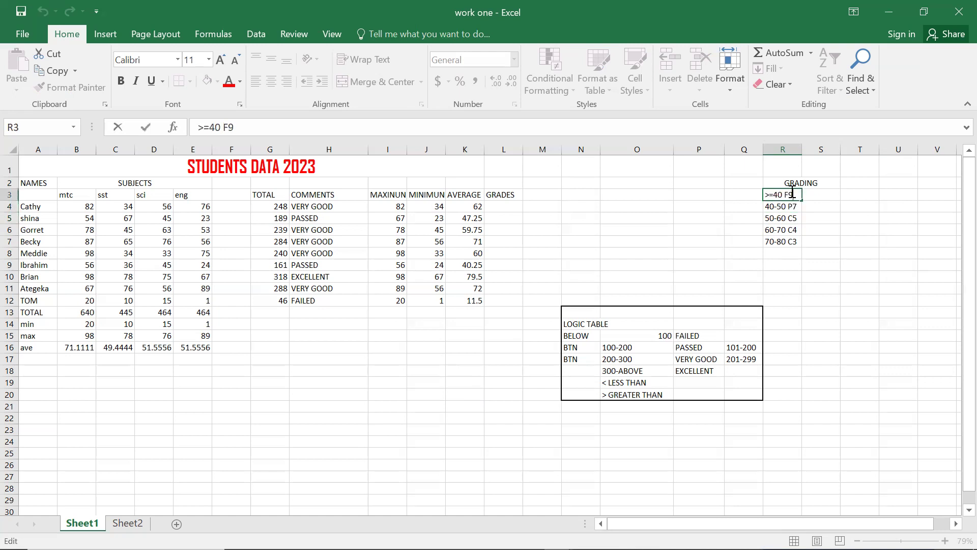
{"action": "key", "text": "BackSpace"}
{"action": "type", "text": "P8"}
{"action": "left_click", "coordinate": [773, 259]}
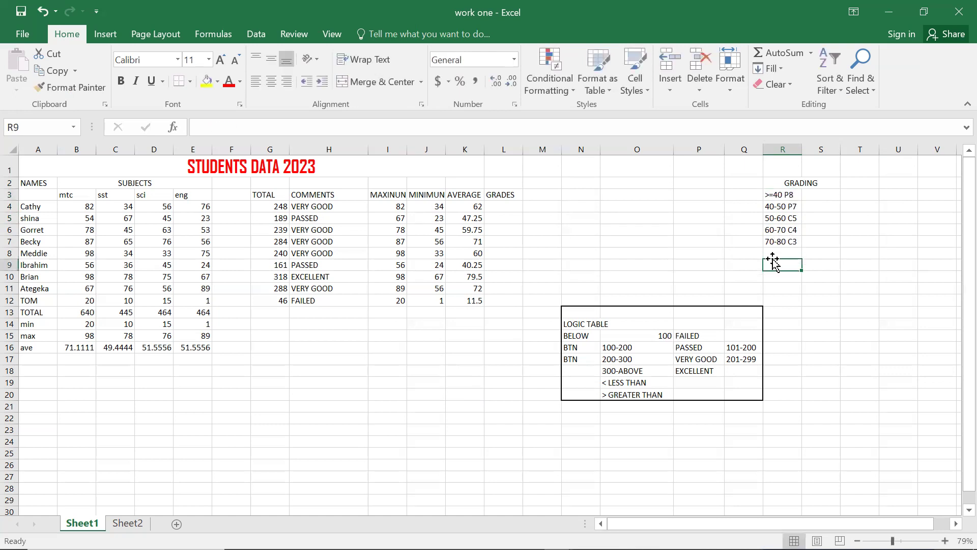
Enter the remaining grading bands 80-90 D2 in cell R8 and 90-100 D1 in cell R9.
{"action": "left_click", "coordinate": [772, 251]}
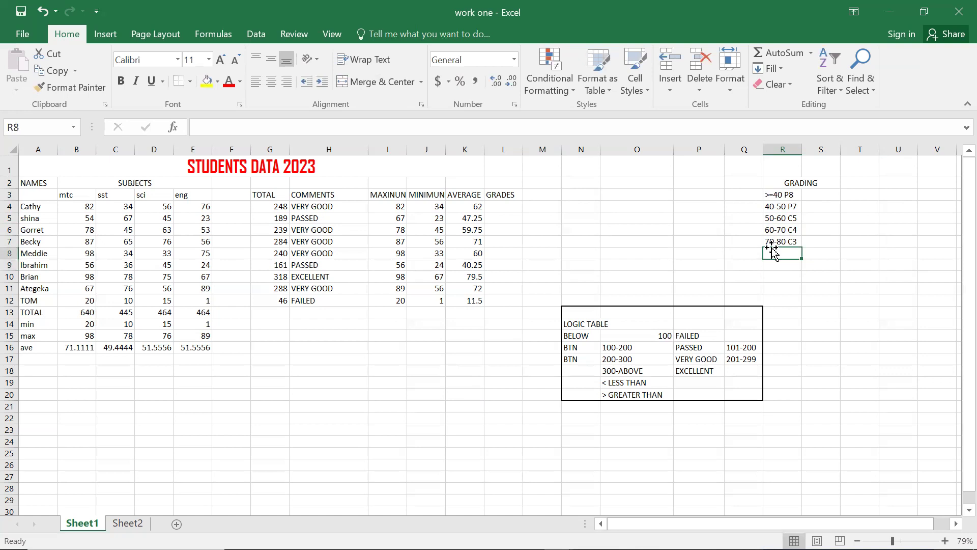
{"action": "type", "text": "80-9"}
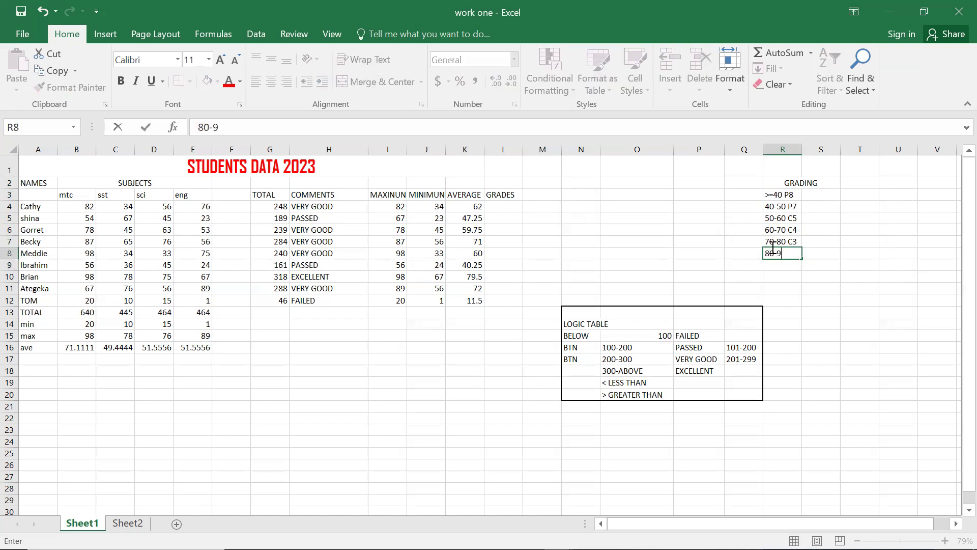
{"action": "type", "text": "0 D2"}
{"action": "key", "text": "Return"}
{"action": "type", "text": "9"}
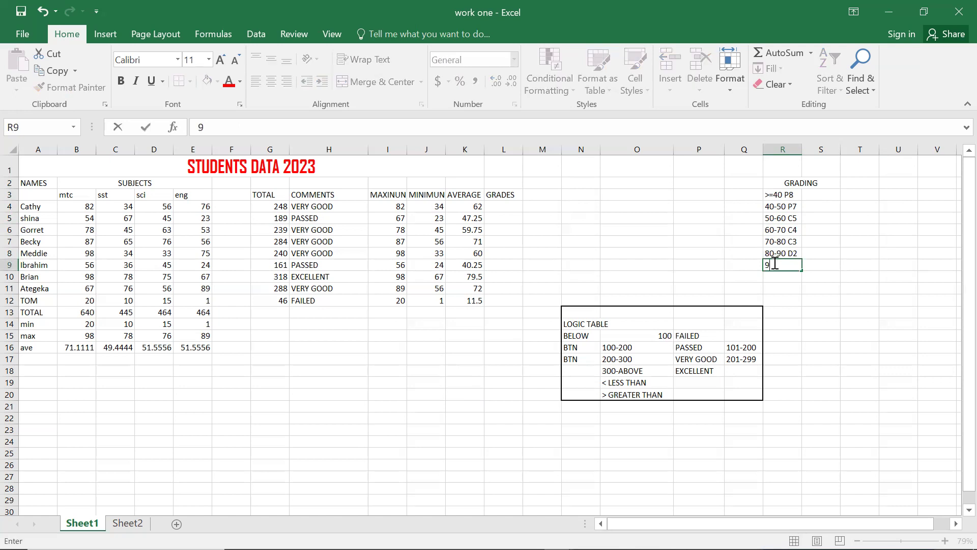
{"action": "type", "text": "0-100 D1"}
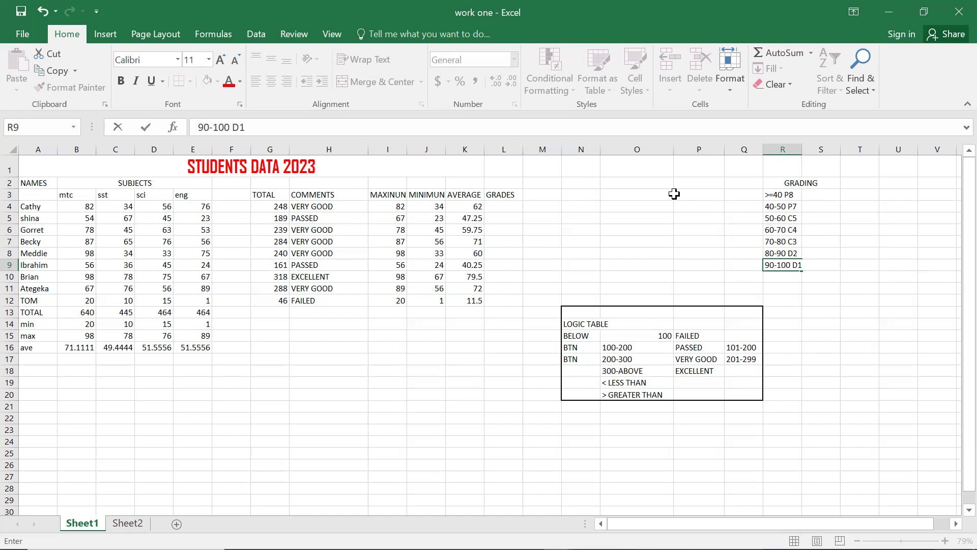
{"action": "left_click", "coordinate": [505, 209]}
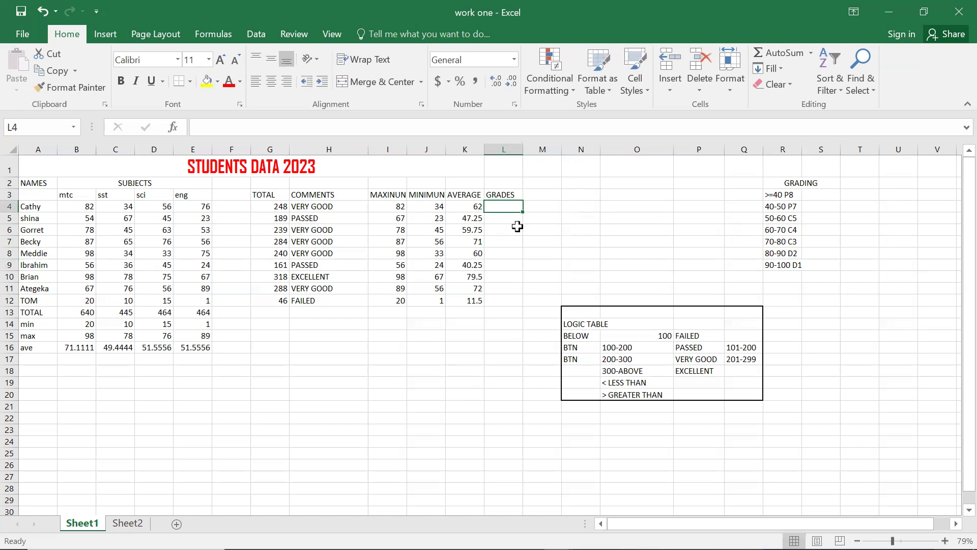
{"action": "left_click", "coordinate": [568, 220]}
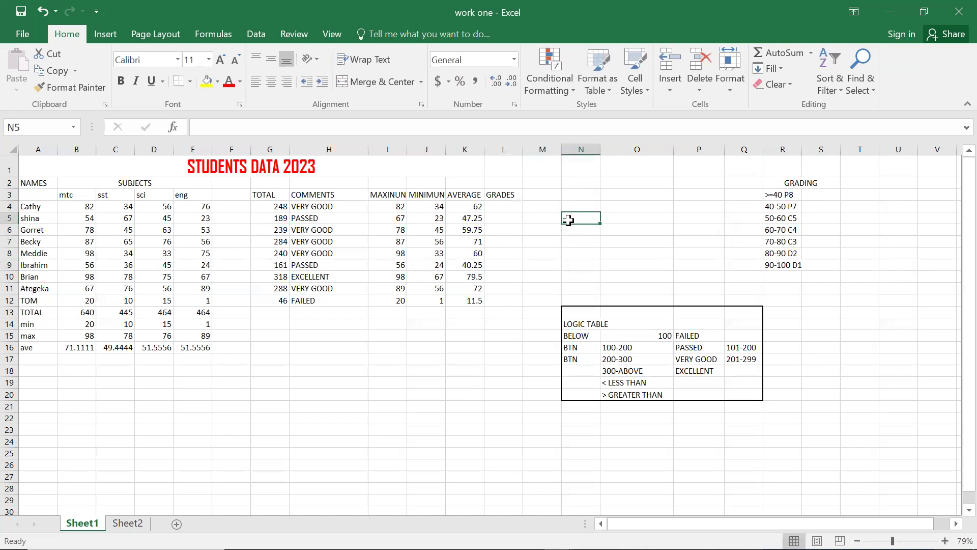
{"action": "left_click", "coordinate": [506, 207]}
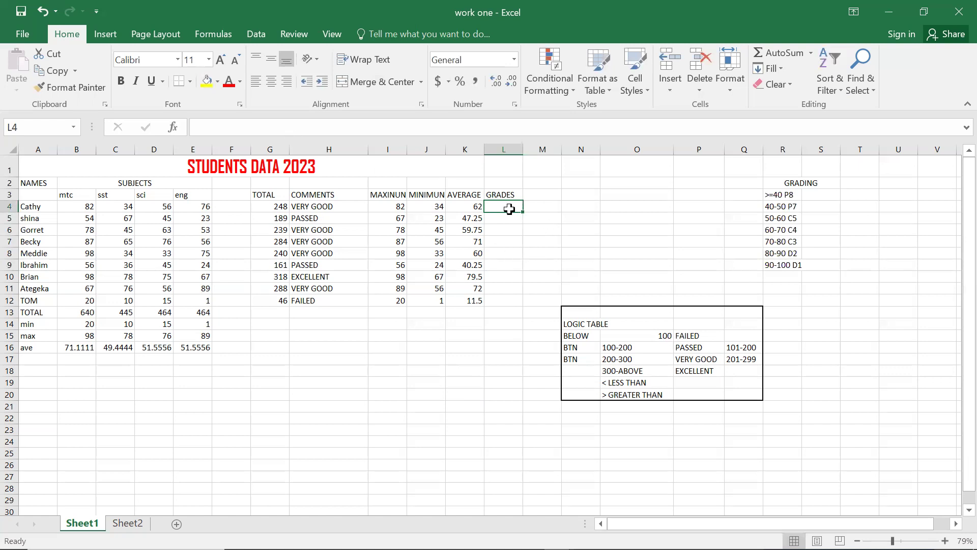
{"action": "left_click", "coordinate": [303, 127]}
{"action": "type", "text": "BJGFIGFI"}
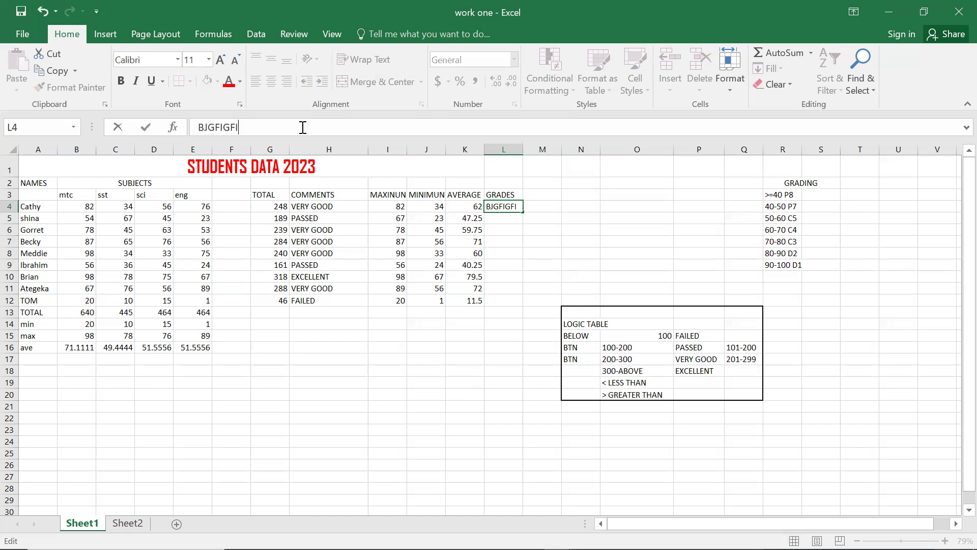
{"action": "key", "text": "BackSpace"}
{"action": "key", "text": "BackSpace"}
{"action": "key", "text": "BackSpace"}
{"action": "key", "text": "BackSpace"}
{"action": "key", "text": "BackSpace"}
{"action": "key", "text": "BackSpace"}
{"action": "key", "text": "BackSpace"}
{"action": "key", "text": "BackSpace"}
Begin an IF formula in cell L4 that returns "P8" when K4<=40, leaving the false value open.
{"action": "type", "text": "="}
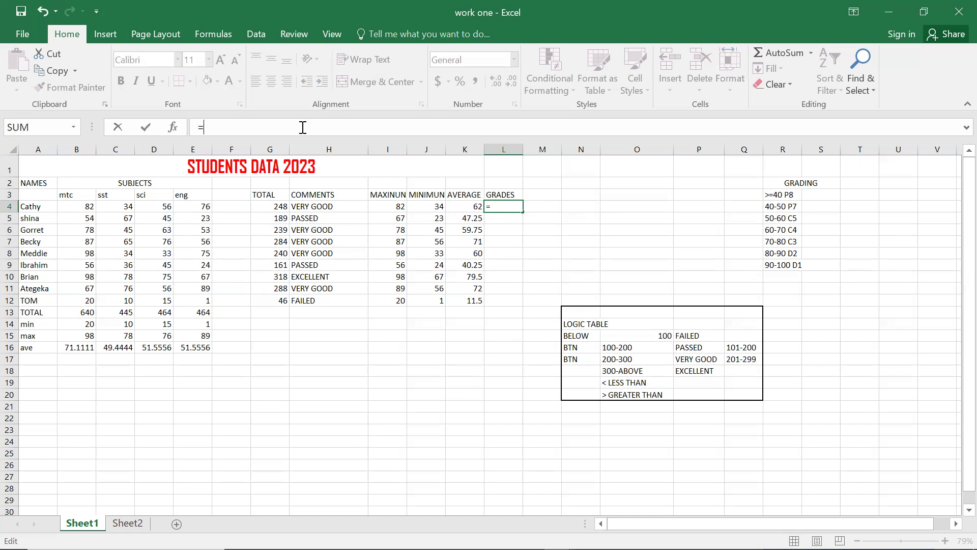
{"action": "type", "text": "IF"}
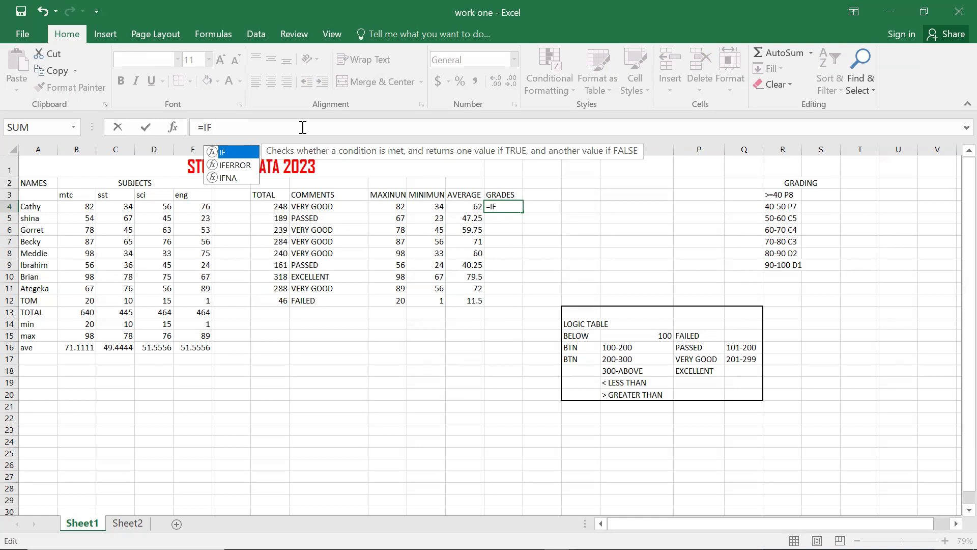
{"action": "type", "text": "("}
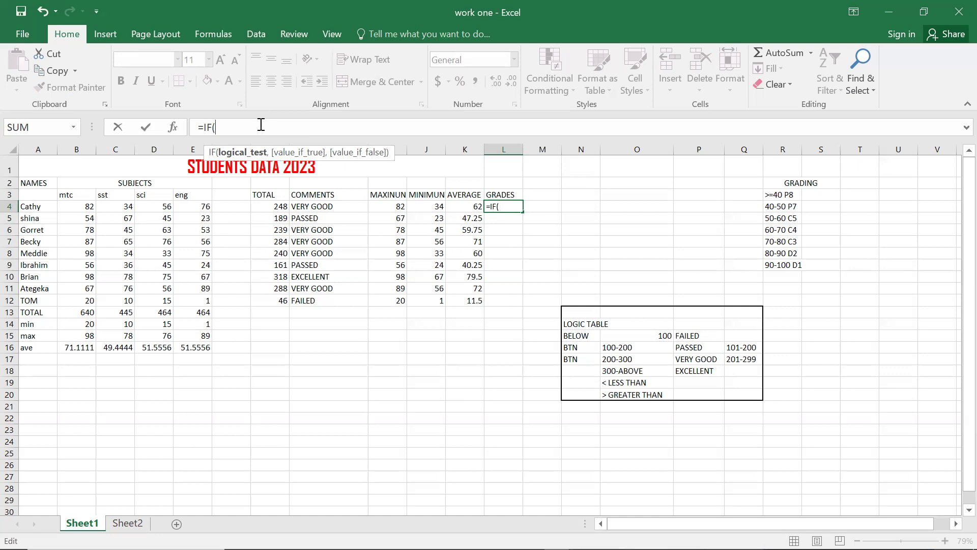
{"action": "type", "text": "K4"}
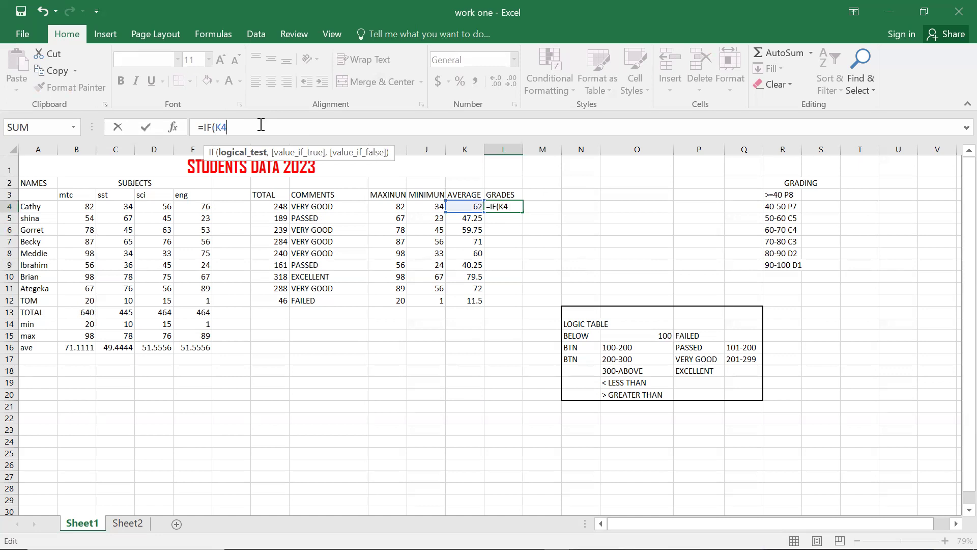
{"action": "type", "text": ">"}
{"action": "key", "text": "BackSpace"}
{"action": "type", "text": "<=40,"}
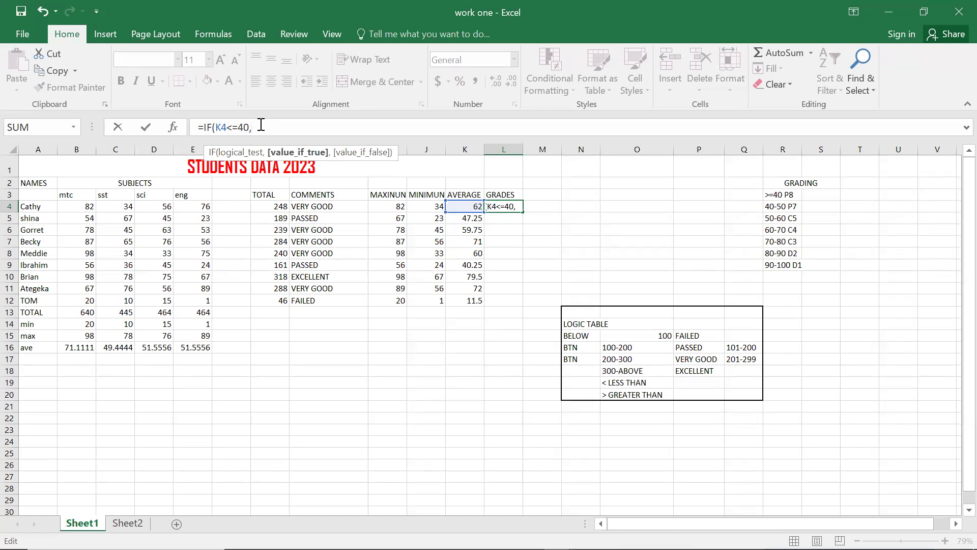
{"action": "type", "text": "\"P8\","}
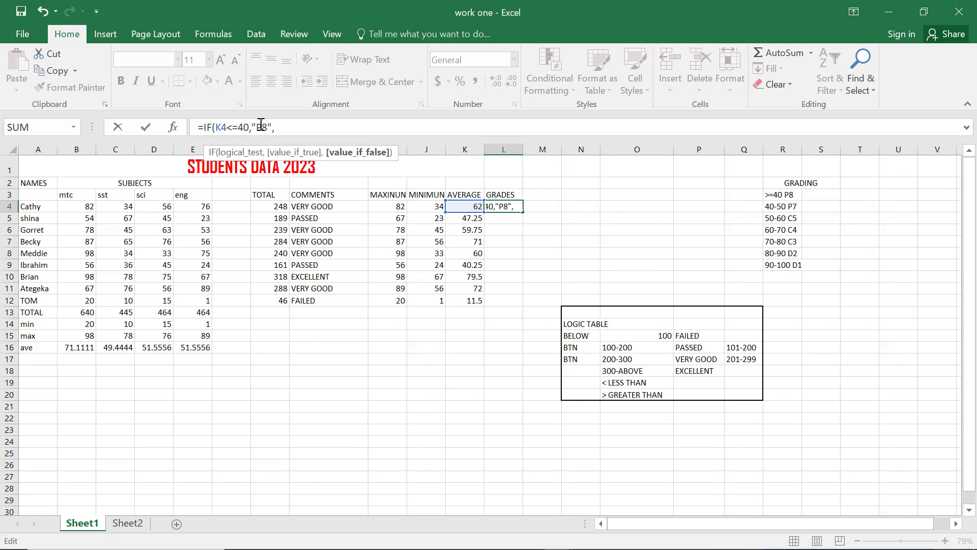
Nest a second IF as the false value in L4's formula, returning "P7" when K4>40.
{"action": "type", "text": " IF"}
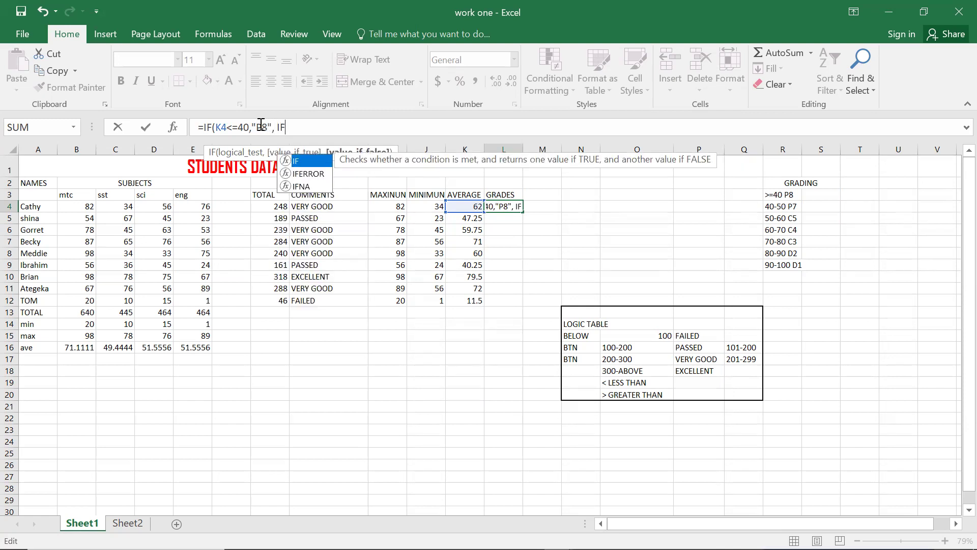
{"action": "type", "text": "("}
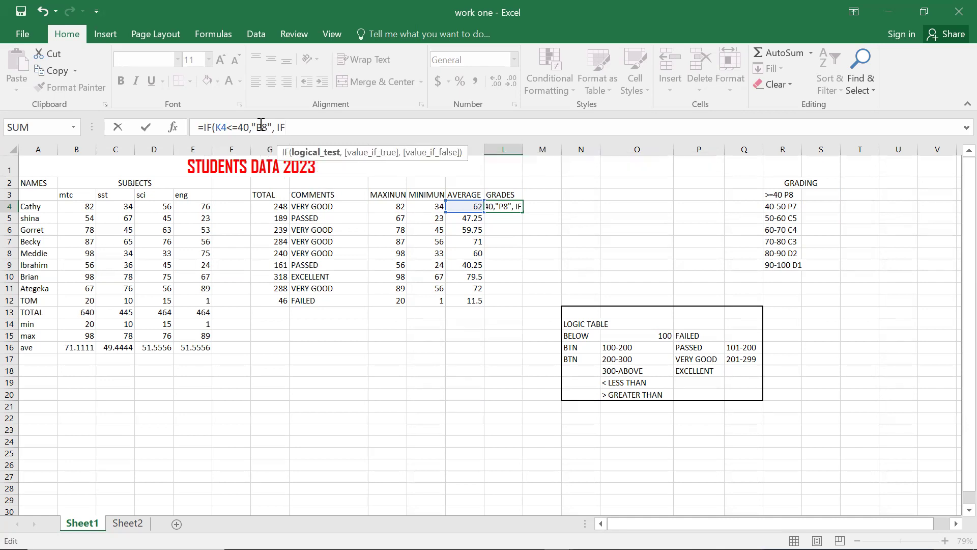
{"action": "left_click", "coordinate": [473, 205]}
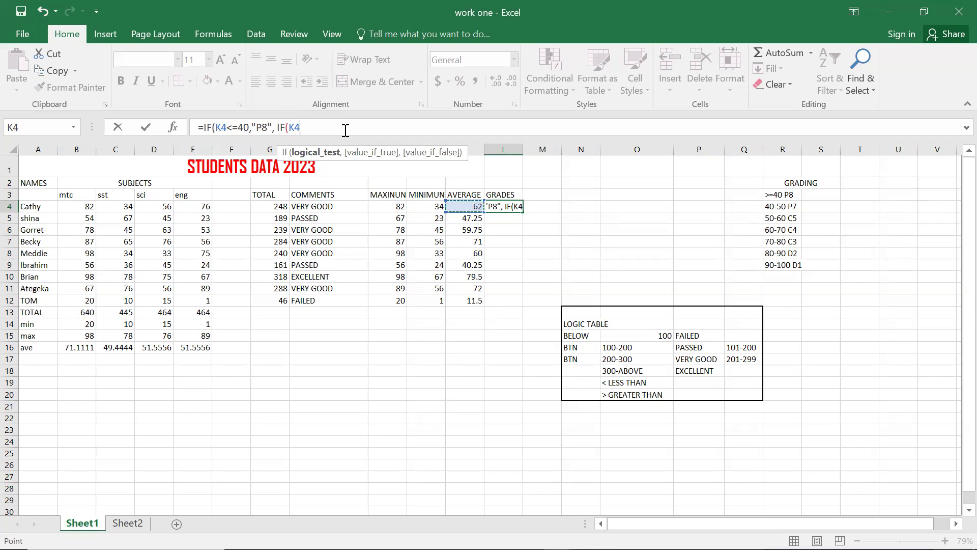
{"action": "type", "text": ">"}
{"action": "type", "text": "40,\""}
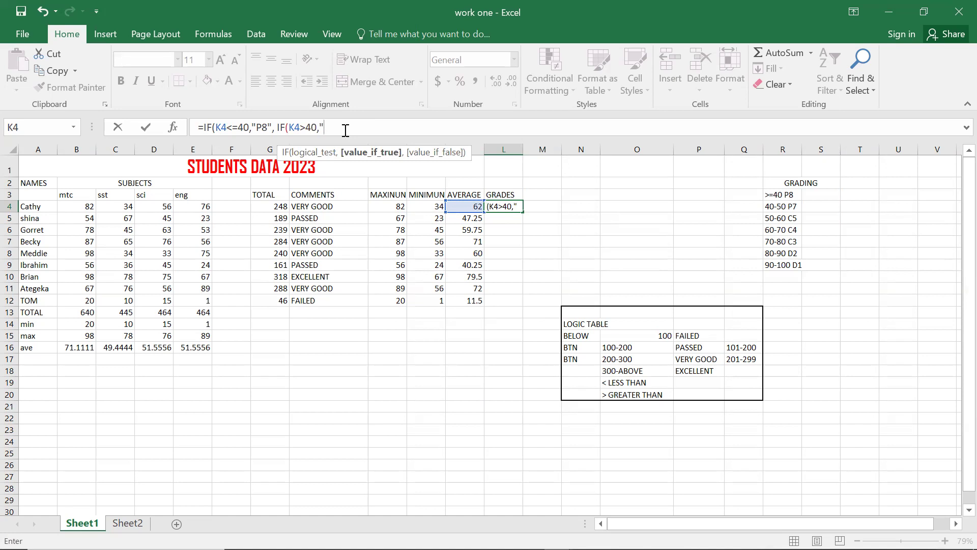
{"action": "type", "text": "P7\","}
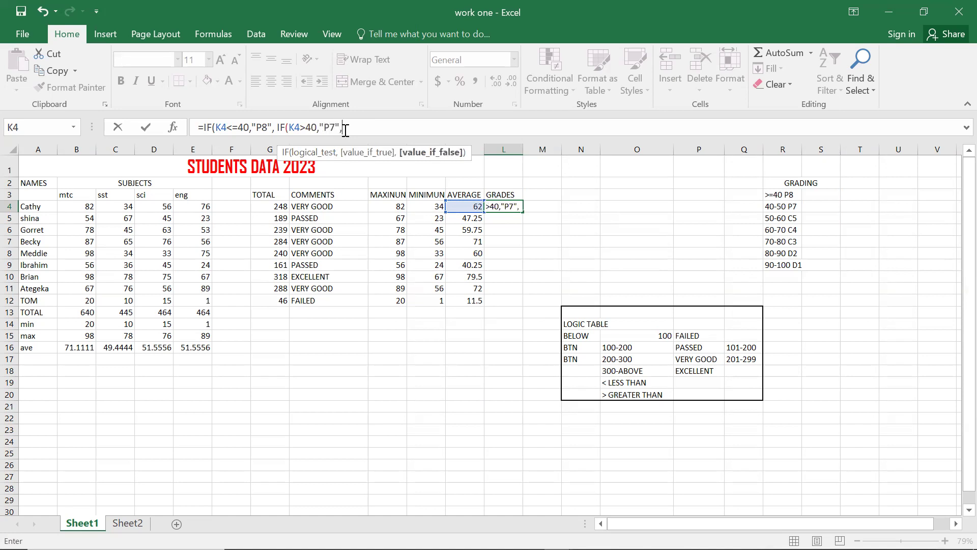
Add a third nested IF to L4's formula that returns "C5" when K4>50.
{"action": "type", "text": " IF"}
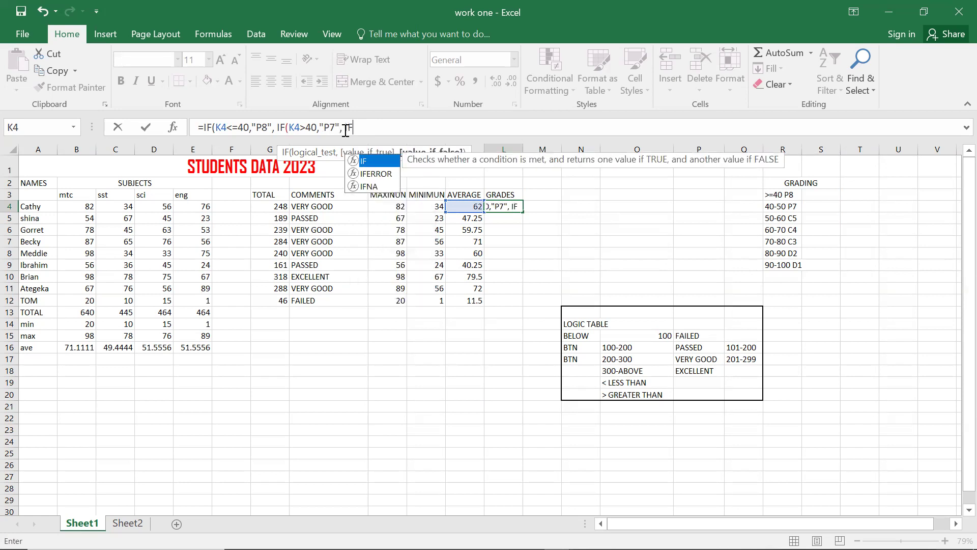
{"action": "type", "text": "("}
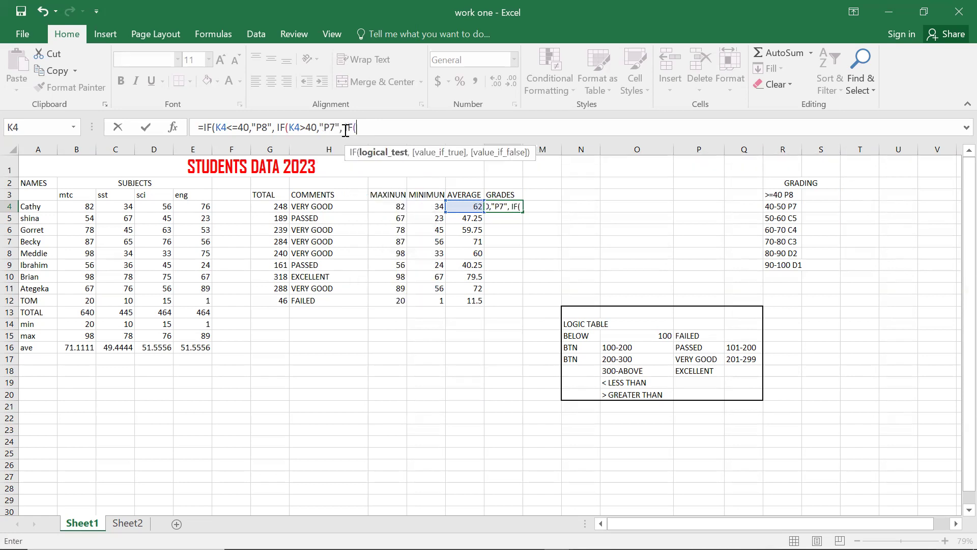
{"action": "left_click", "coordinate": [475, 207]}
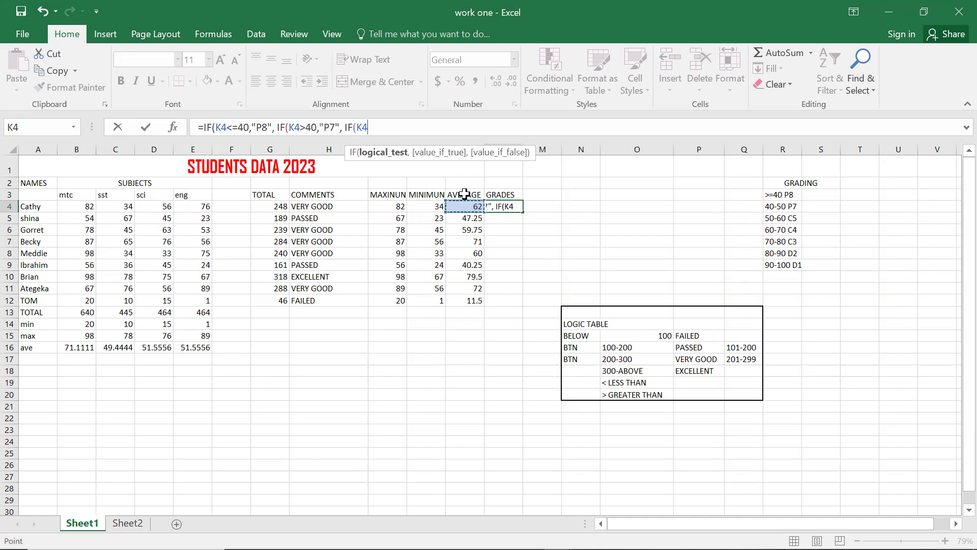
{"action": "type", "text": ">50,"}
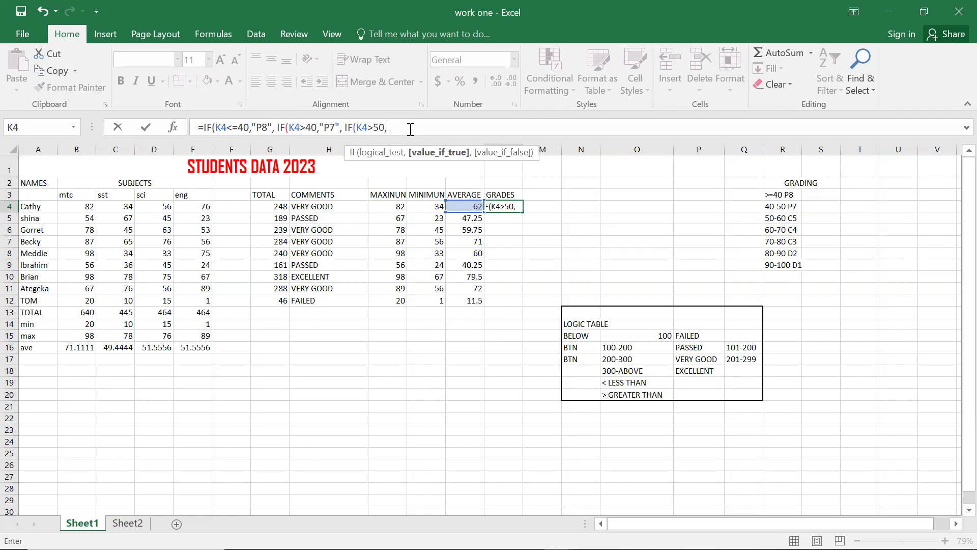
{"action": "type", "text": "\"C5\""}
{"action": "type", "text": ","}
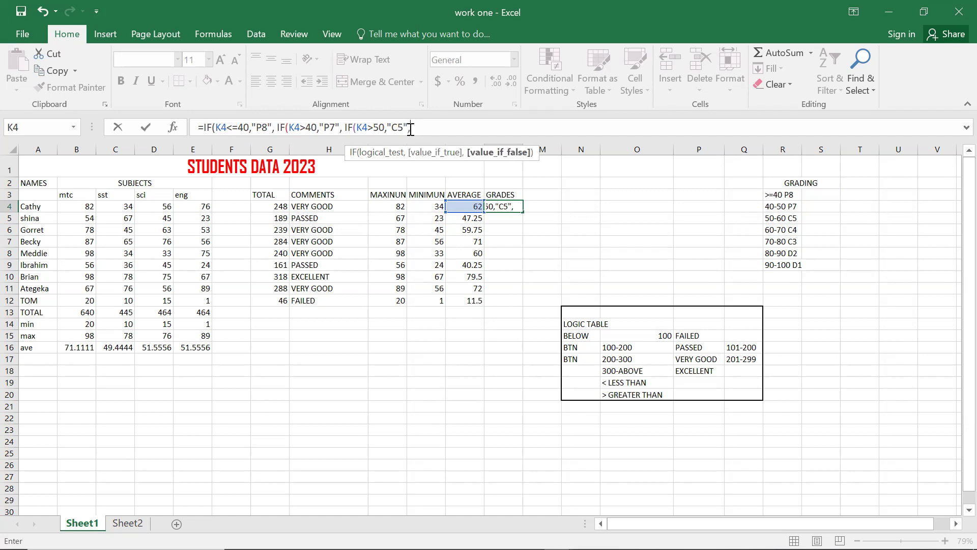
Add a fourth nested IF to L4's formula that returns "C4" when K4>60.
{"action": "type", "text": " IF"}
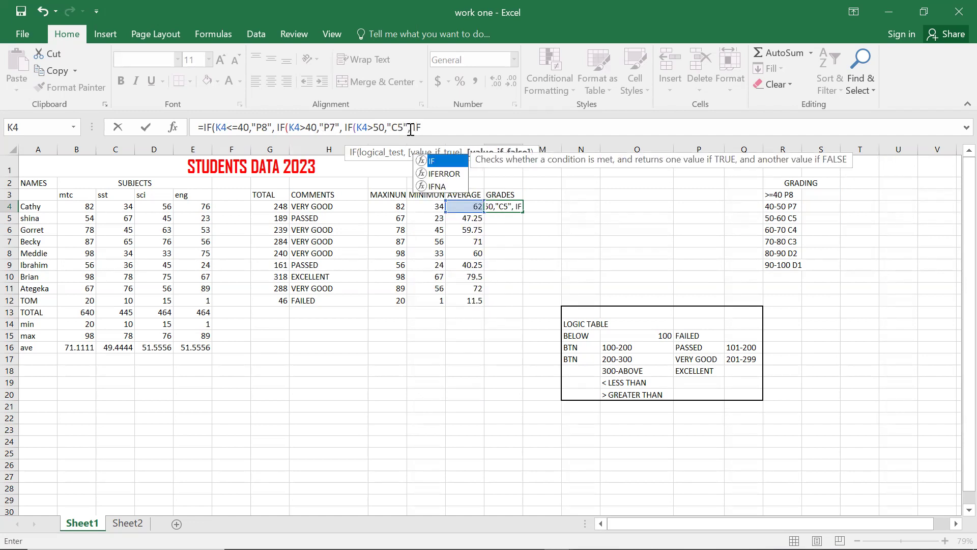
{"action": "type", "text": "("}
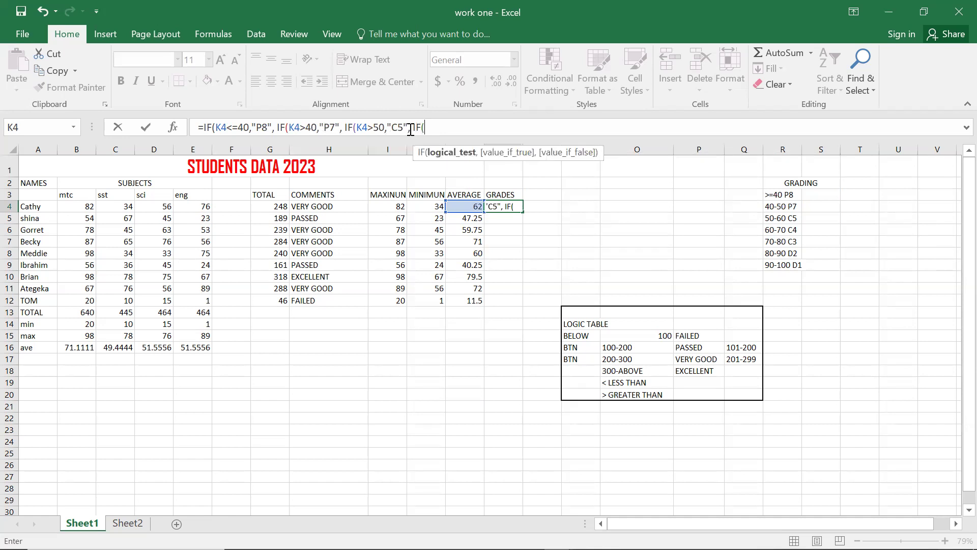
{"action": "left_click", "coordinate": [461, 207]}
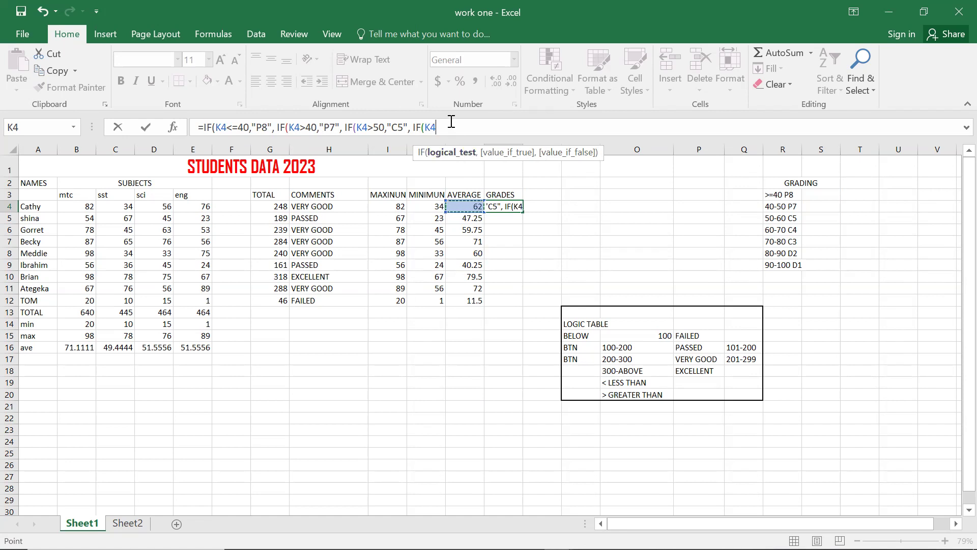
{"action": "type", "text": ">60,"}
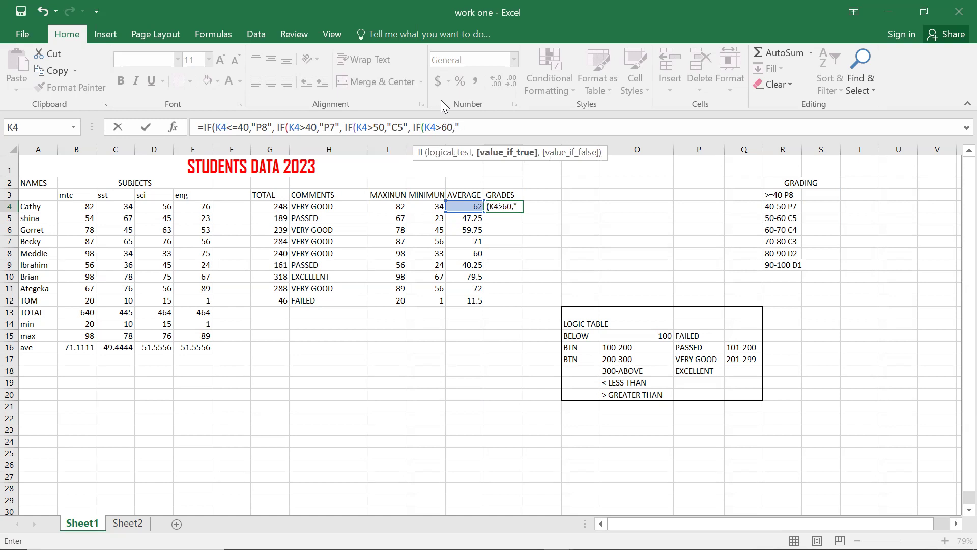
{"action": "type", "text": "\""}
{"action": "type", "text": "CCCCCCCCCC4"}
{"action": "key", "text": "BackSpace"}
{"action": "key", "text": "BackSpace"}
{"action": "key", "text": "BackSpace"}
{"action": "key", "text": "BackSpace"}
{"action": "key", "text": "BackSpace"}
{"action": "key", "text": "BackSpace"}
{"action": "key", "text": "BackSpace"}
{"action": "key", "text": "BackSpace"}
{"action": "key", "text": "BackSpace"}
{"action": "key", "text": "BackSpace"}
{"action": "type", "text": "\","}
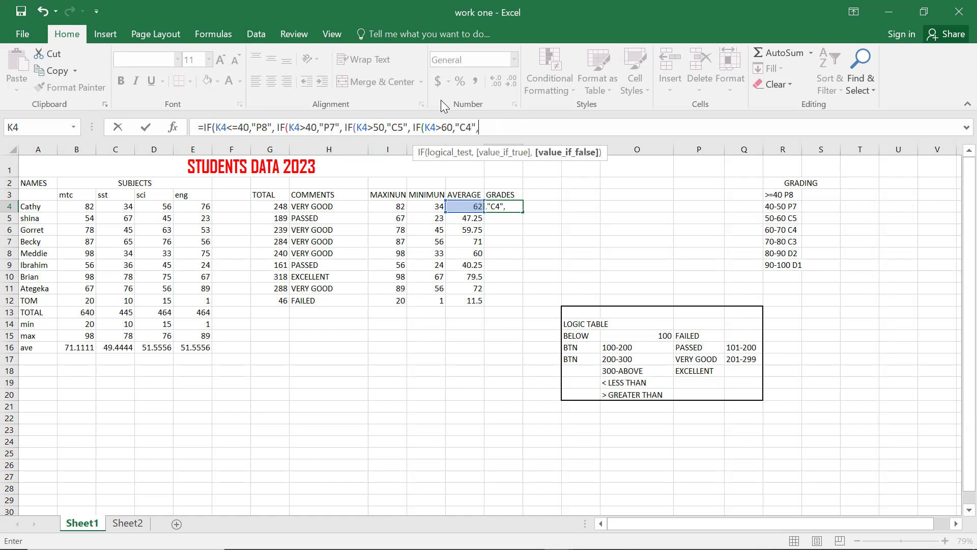
Add a fifth nested IF to L4's formula that returns "C3" when K4>70.
{"action": "type", "text": "IF"}
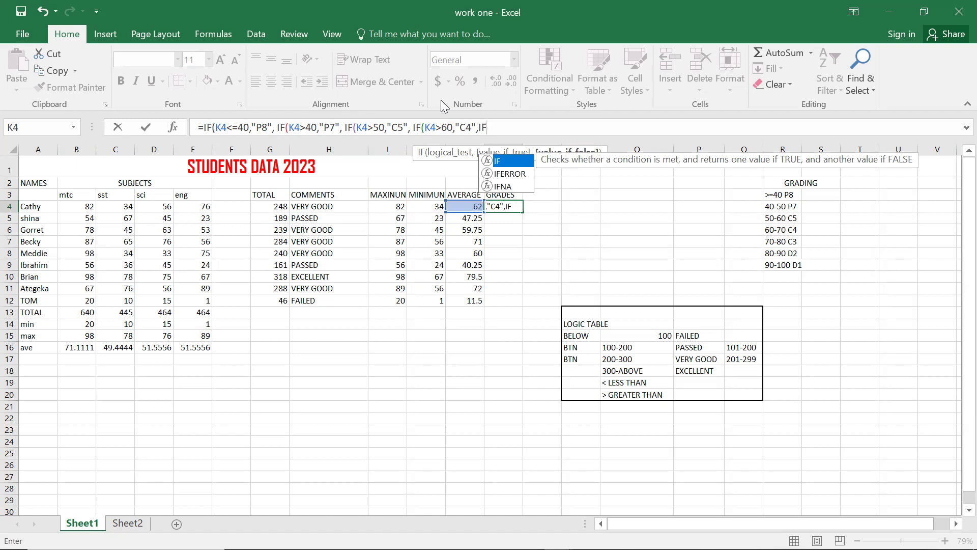
{"action": "type", "text": "("}
{"action": "left_click", "coordinate": [455, 205]}
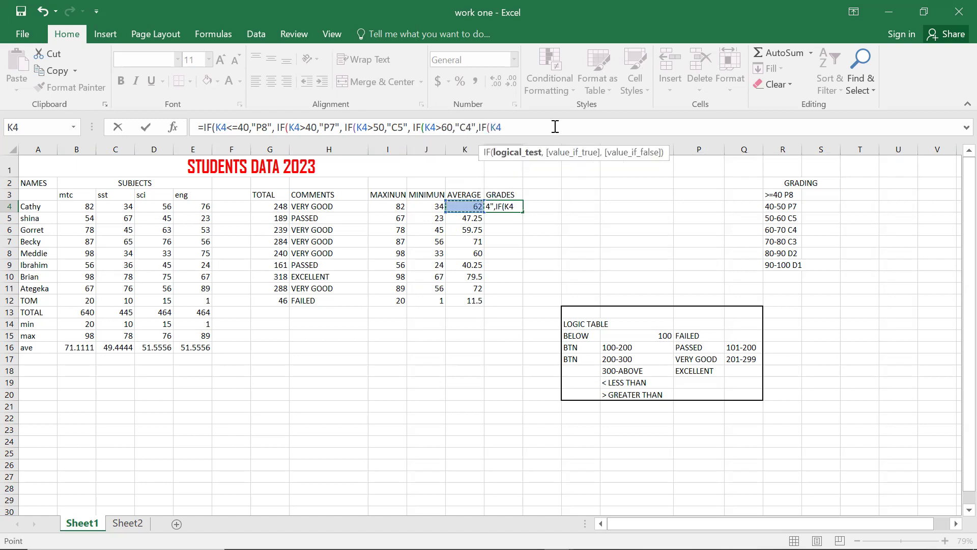
{"action": "type", "text": ">70,"}
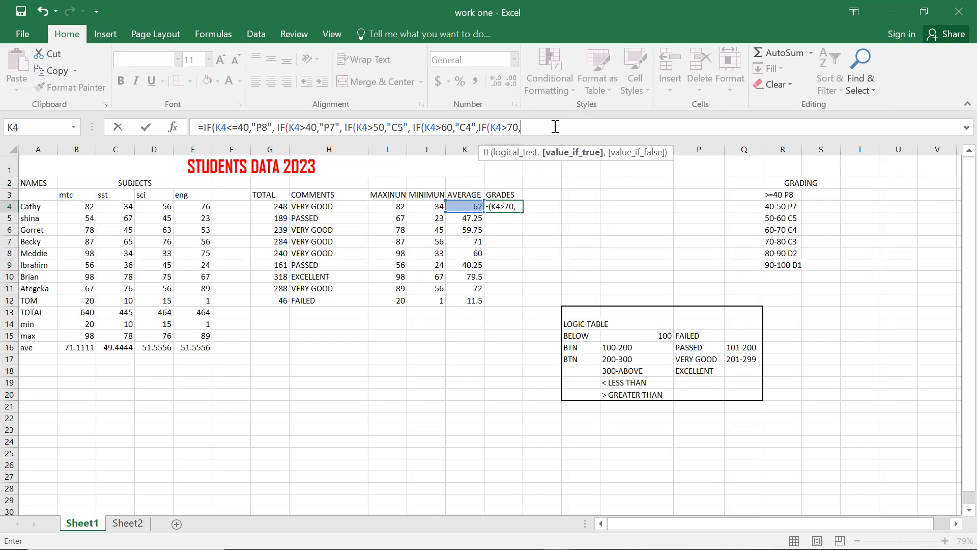
{"action": "type", "text": "\"C3\","}
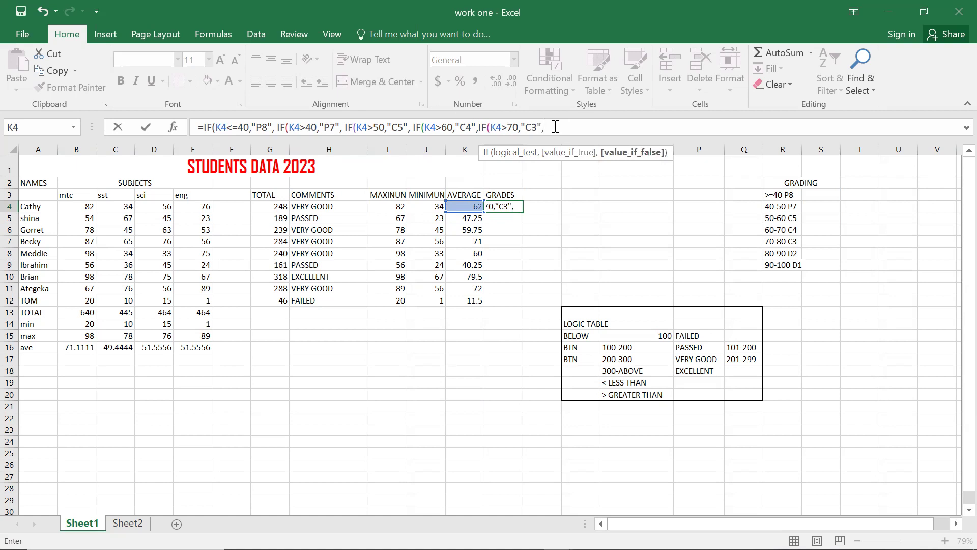
Add a nested IF to L4's formula that returns "D2" when K4>80, and start another IF as its false value.
{"action": "type", "text": "IF"}
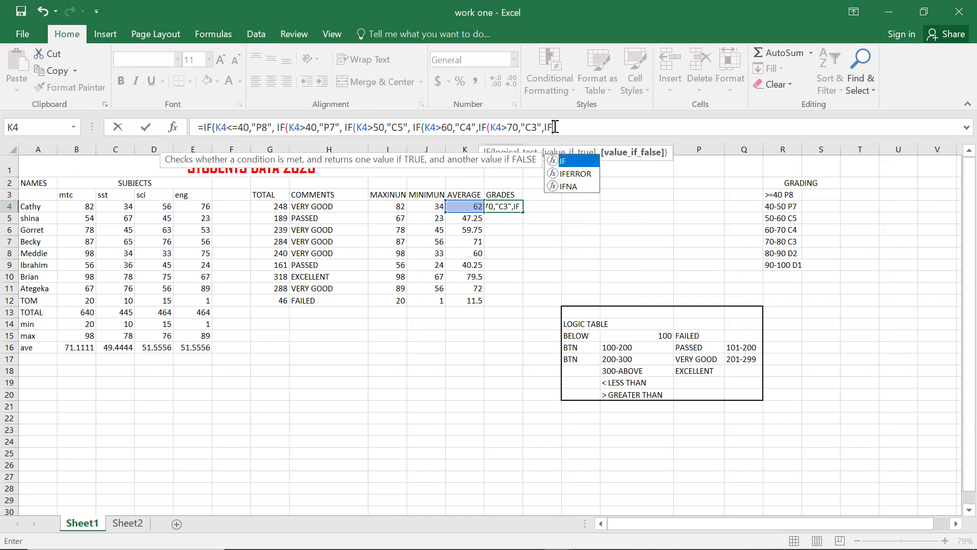
{"action": "type", "text": "(K4"}
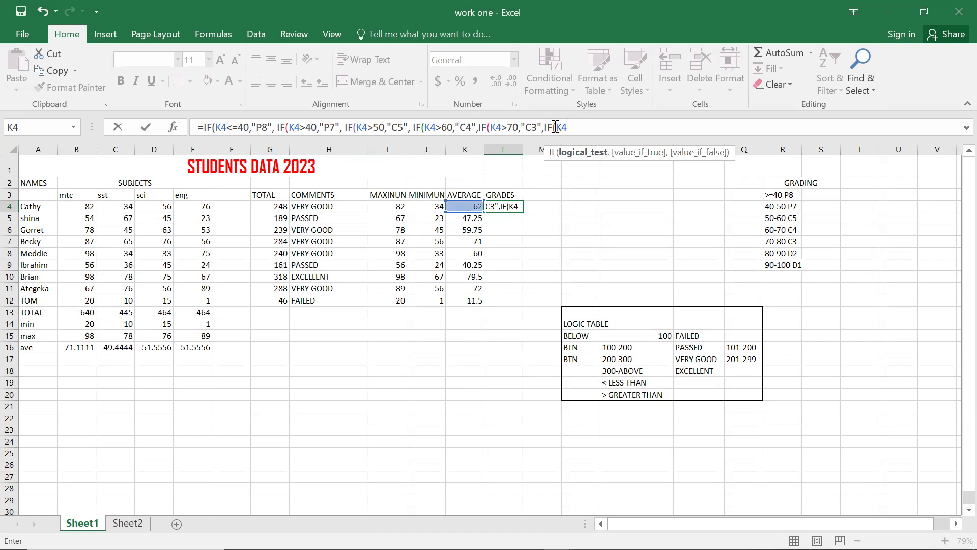
{"action": "type", "text": ">80,\"D2"}
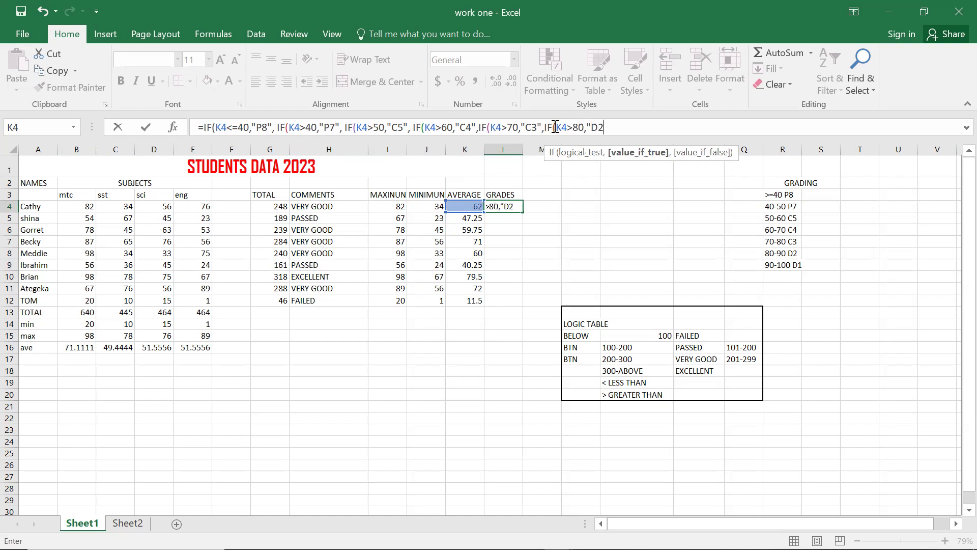
{"action": "type", "text": "\", IF"}
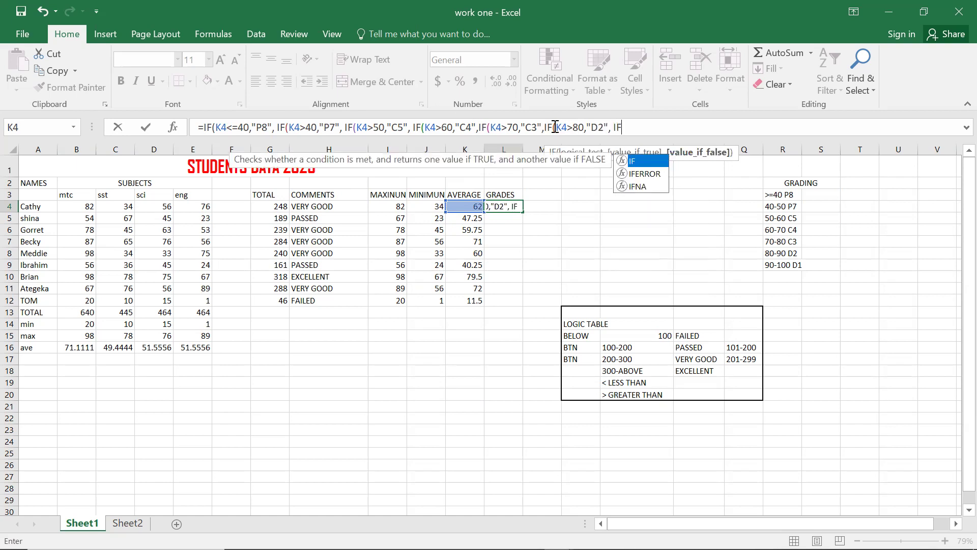
Complete the last nested IF with "D1" when K4>90, close all seven parentheses and enter the formula in L4.
{"action": "type", "text": "("}
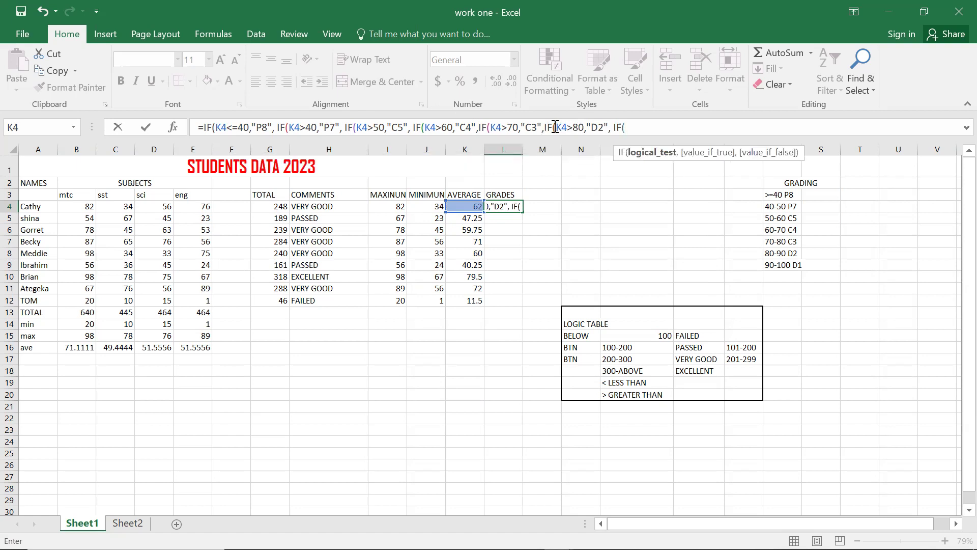
{"action": "type", "text": "K"}
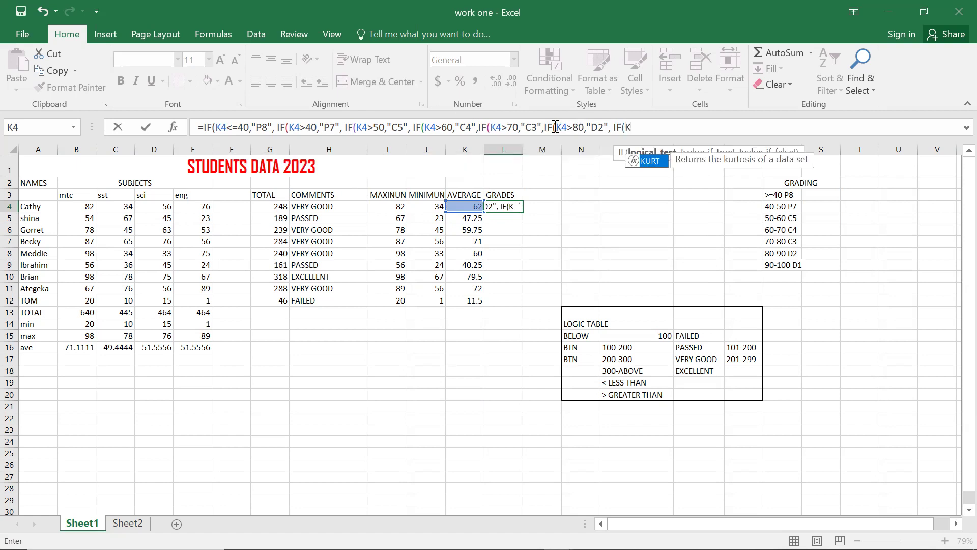
{"action": "type", "text": "4>90"}
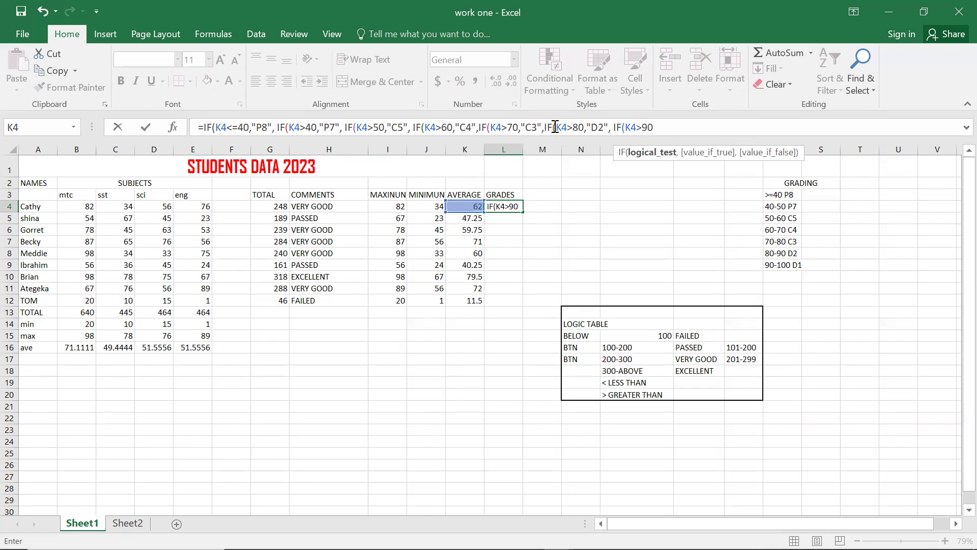
{"action": "type", "text": ",\""}
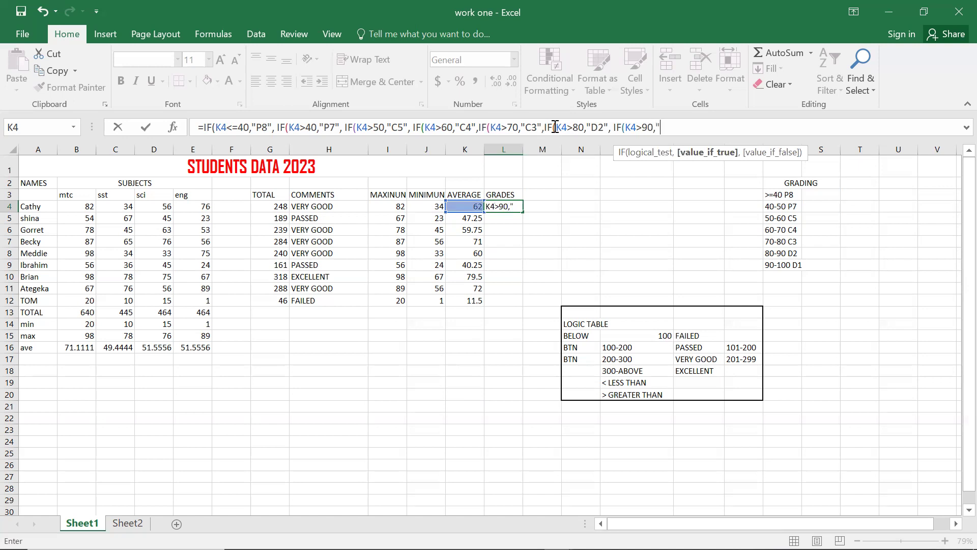
{"action": "type", "text": "D1\"))))))"}
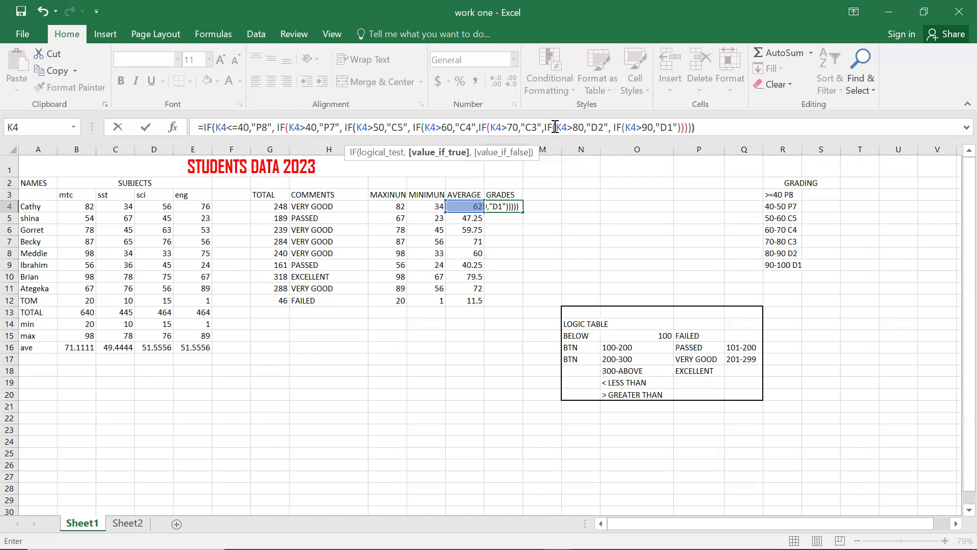
{"action": "type", "text": ")"}
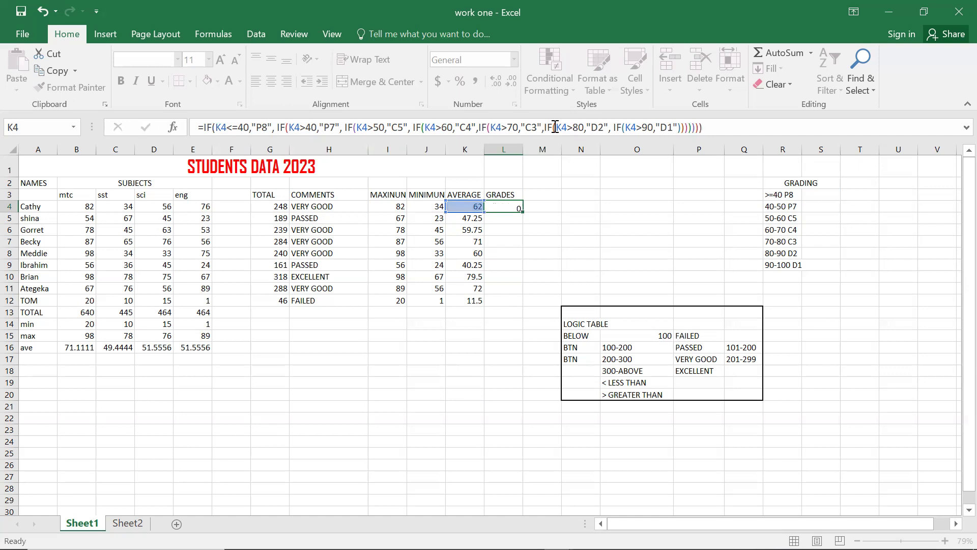
{"action": "key", "text": "Return"}
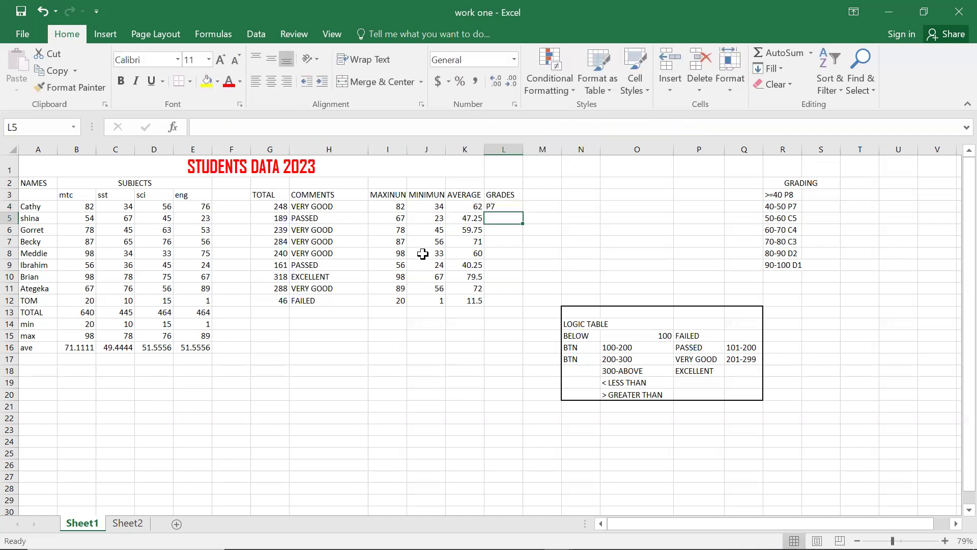
Copy the grading formula from L4 down the GRADES column through L12.
{"action": "left_click", "coordinate": [504, 208]}
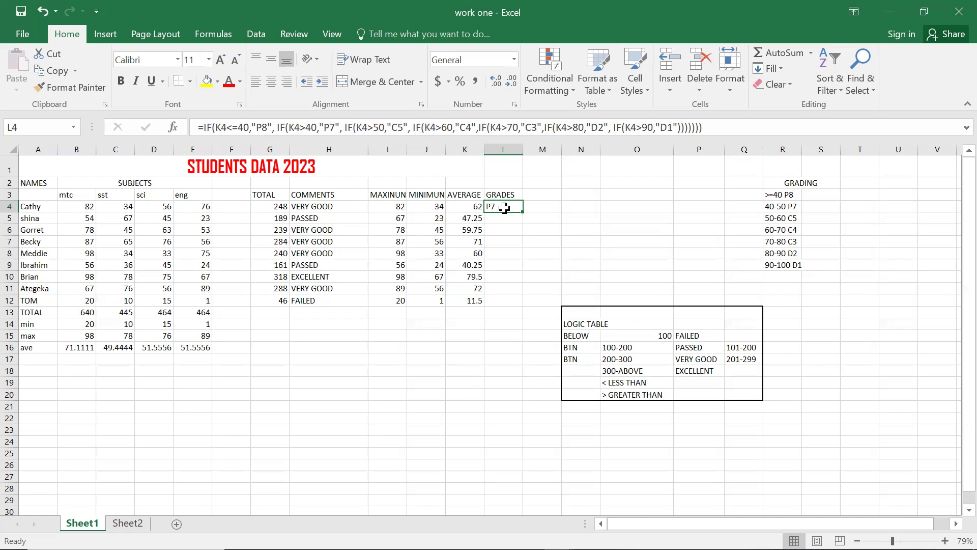
{"action": "left_click_drag", "start_coordinate": [521, 214], "coordinate": [513, 303]}
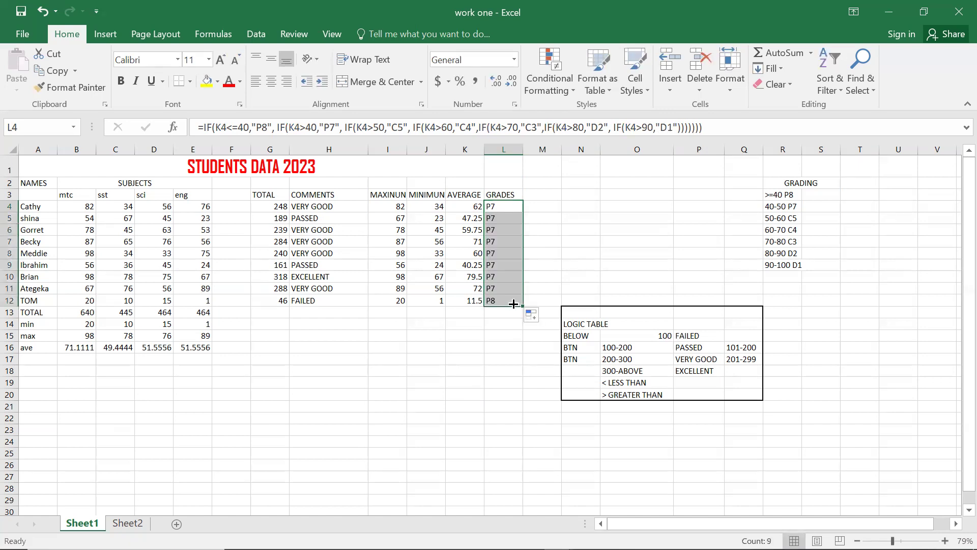
{"action": "left_click", "coordinate": [549, 264]}
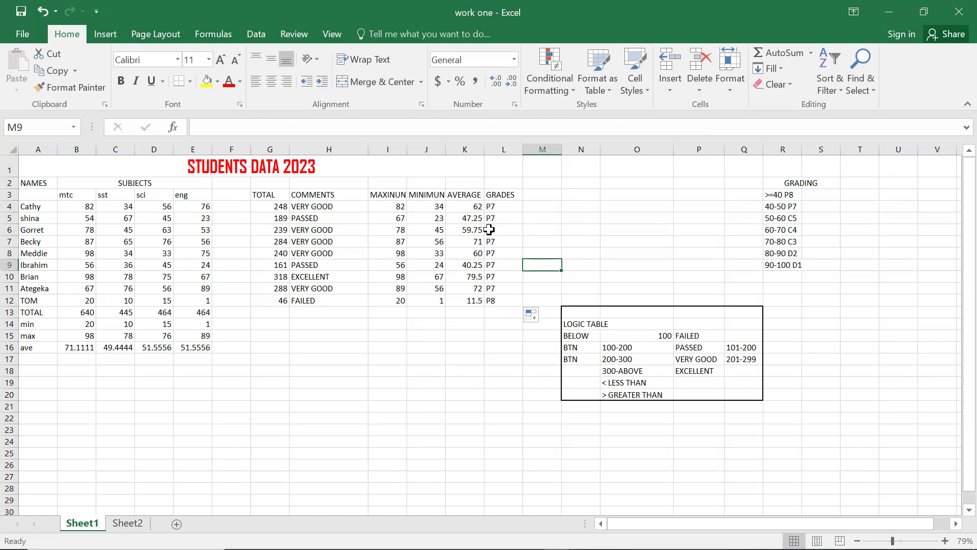
Examine the nested IF formulas in cells L6 and L4 against the averages and grading bands.
{"action": "left_click", "coordinate": [489, 229]}
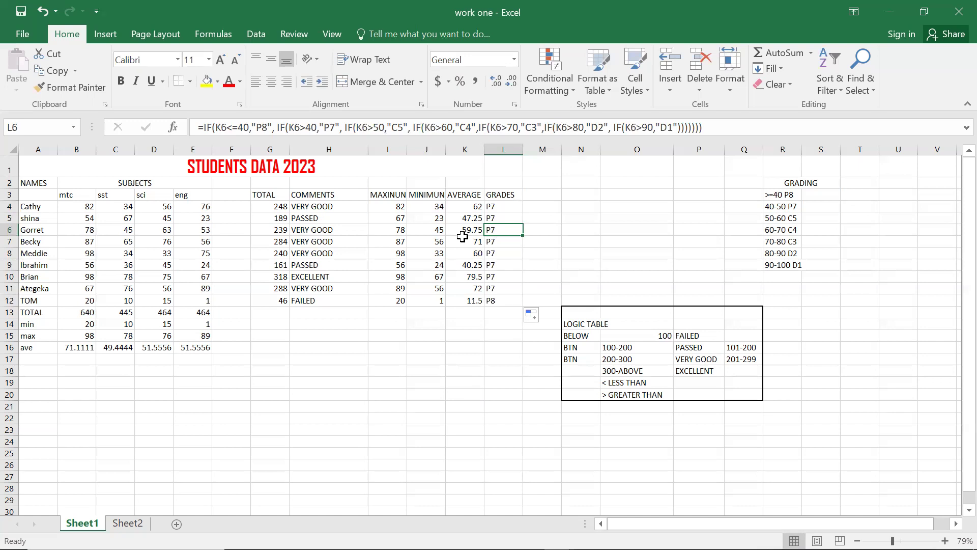
{"action": "left_click", "coordinate": [504, 207]}
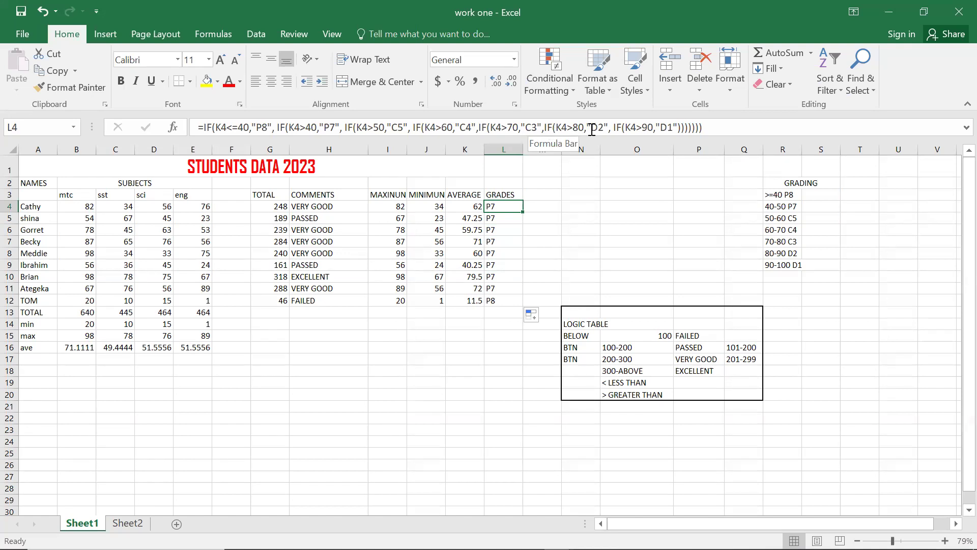
Change the first condition in L4's formula to K4>=0 and enter the formula.
{"action": "left_click", "coordinate": [541, 127]}
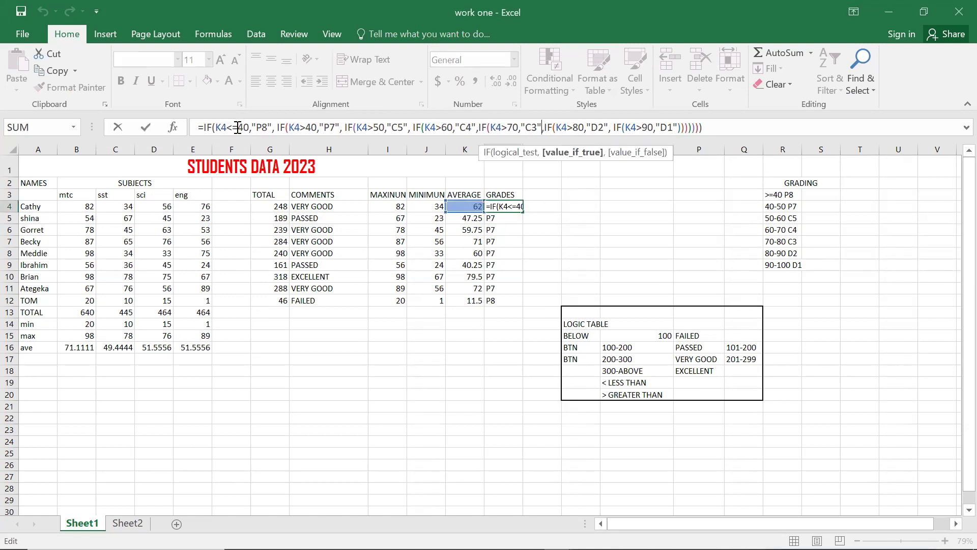
{"action": "left_click", "coordinate": [238, 127]}
{"action": "key", "text": "BackSpace"}
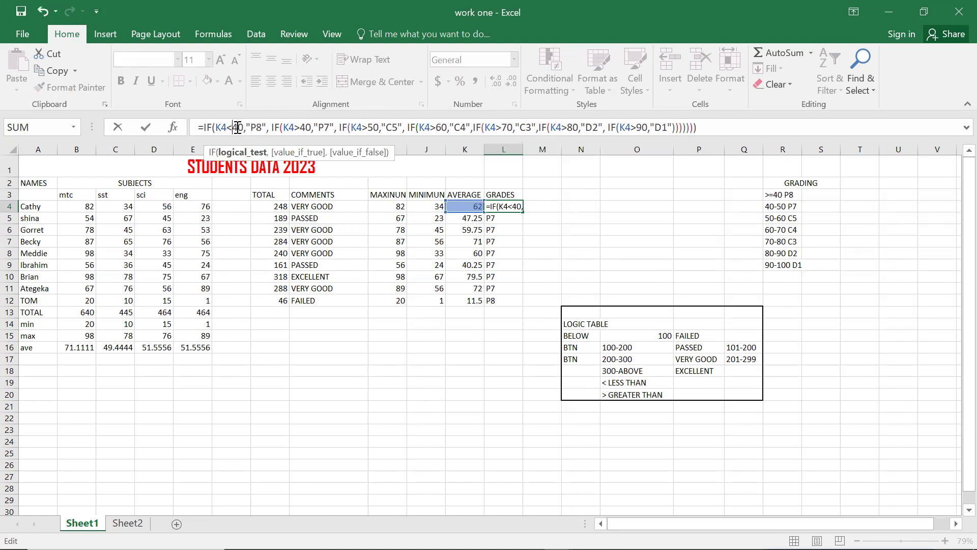
{"action": "key", "text": "BackSpace"}
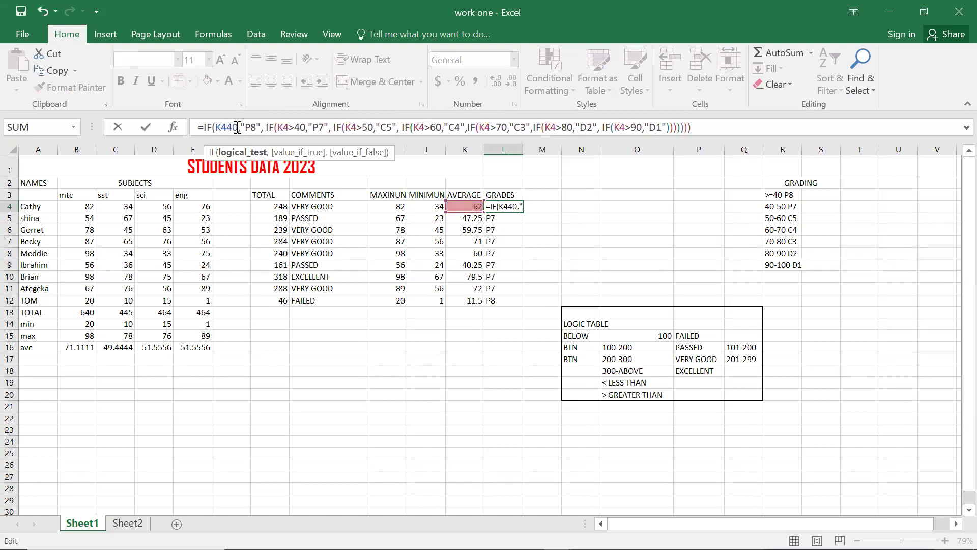
{"action": "type", "text": ">"}
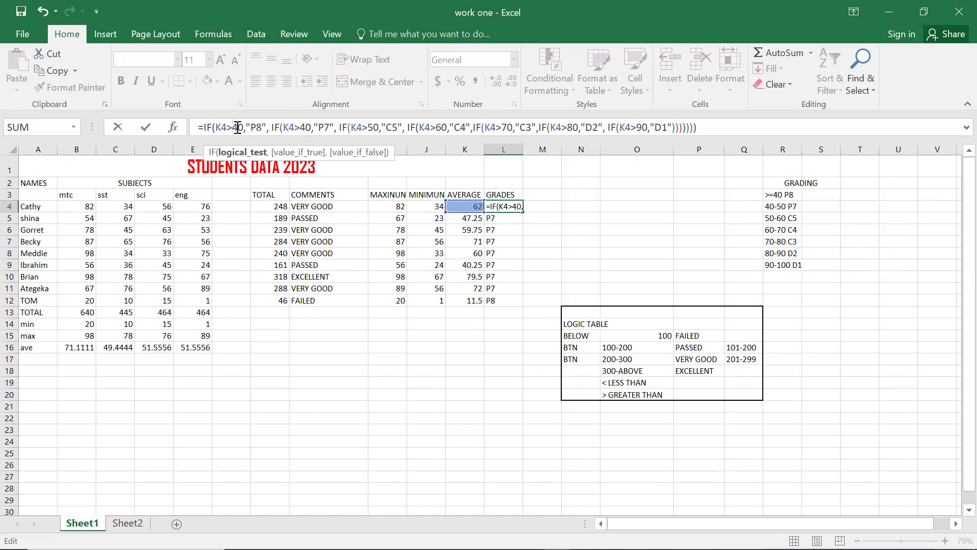
{"action": "type", "text": "="}
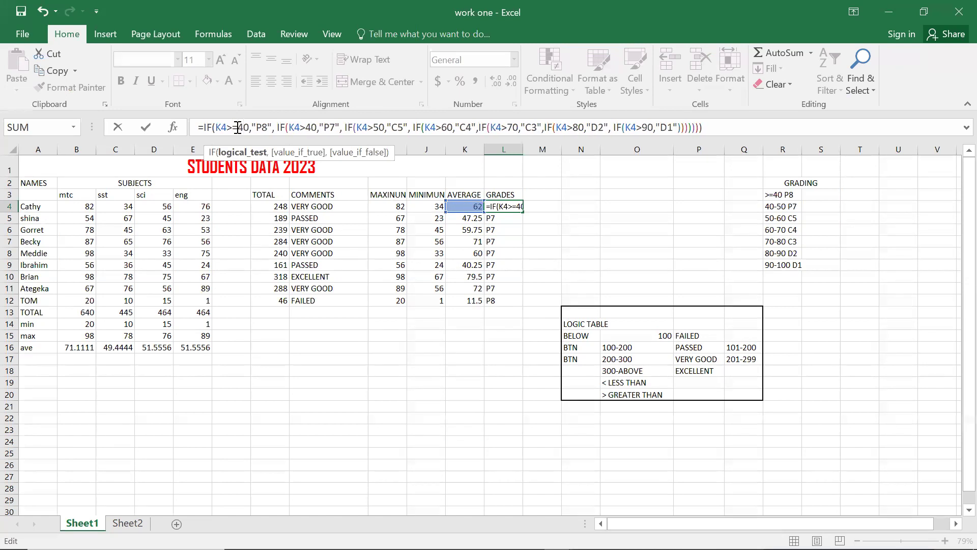
{"action": "key", "text": "Delete"}
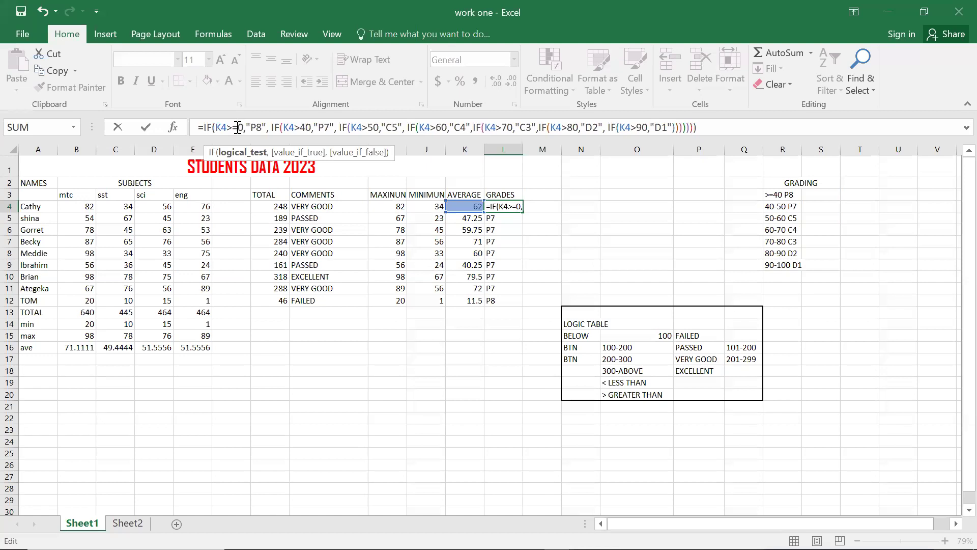
{"action": "key", "text": "Return"}
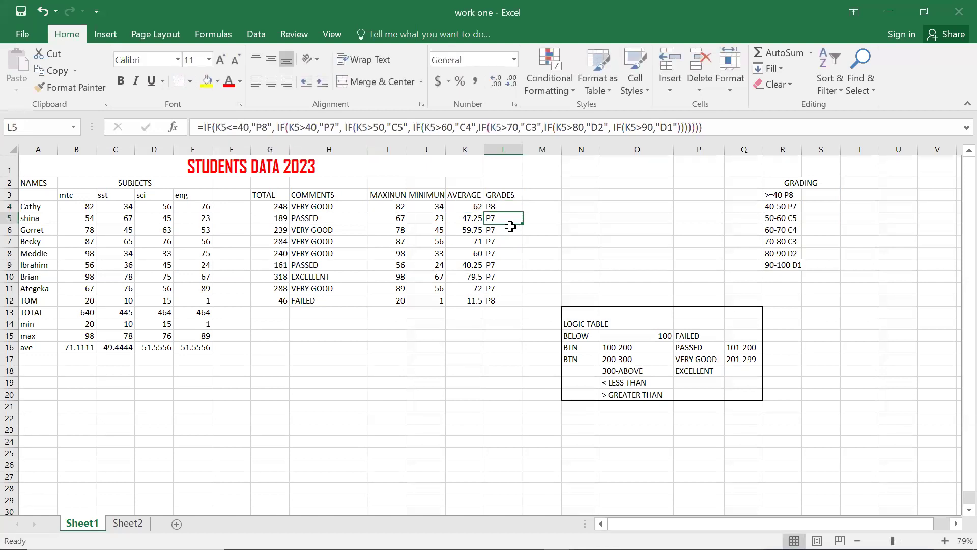
Try copying the edited formula from L4 down through L12, and undo the fill.
{"action": "left_click", "coordinate": [503, 208]}
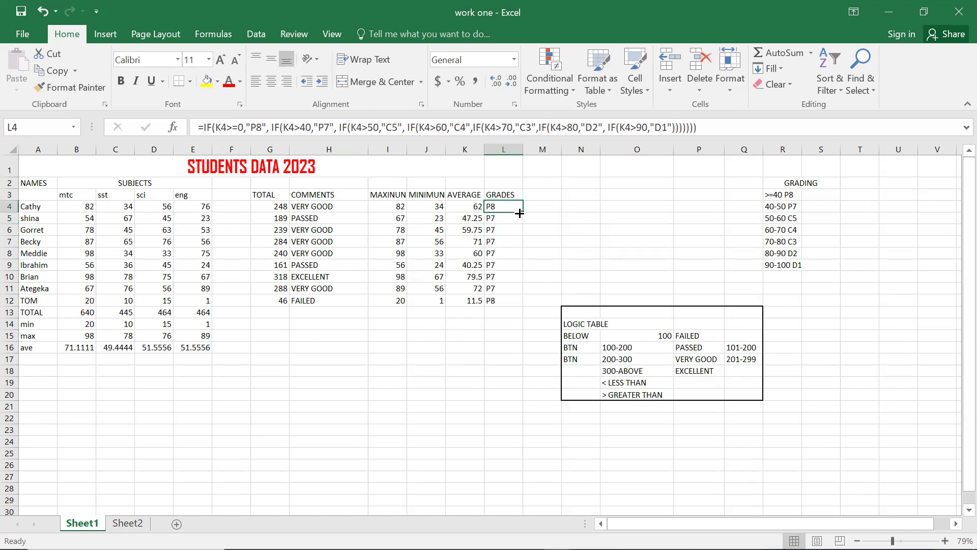
{"action": "left_click_drag", "start_coordinate": [519, 213], "coordinate": [509, 309]}
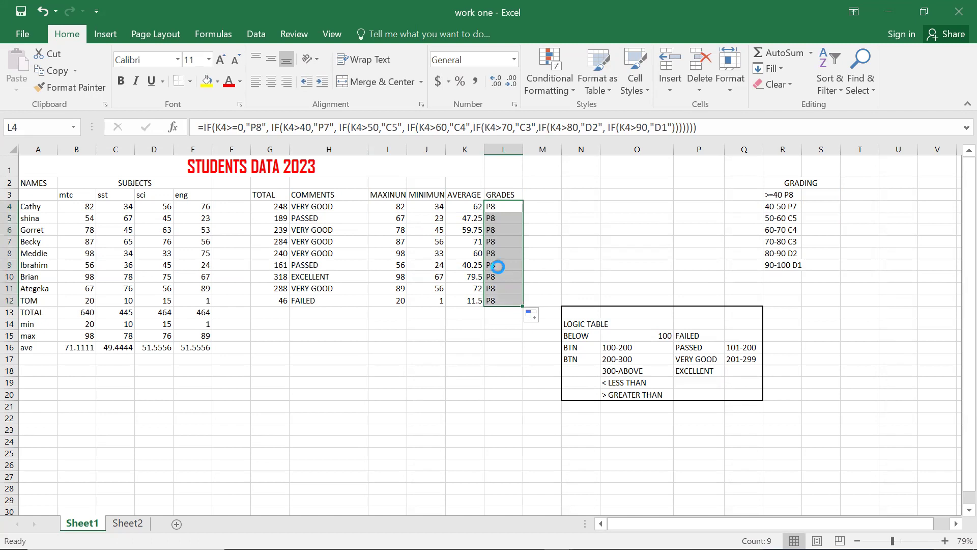
{"action": "key", "text": "ctrl+z"}
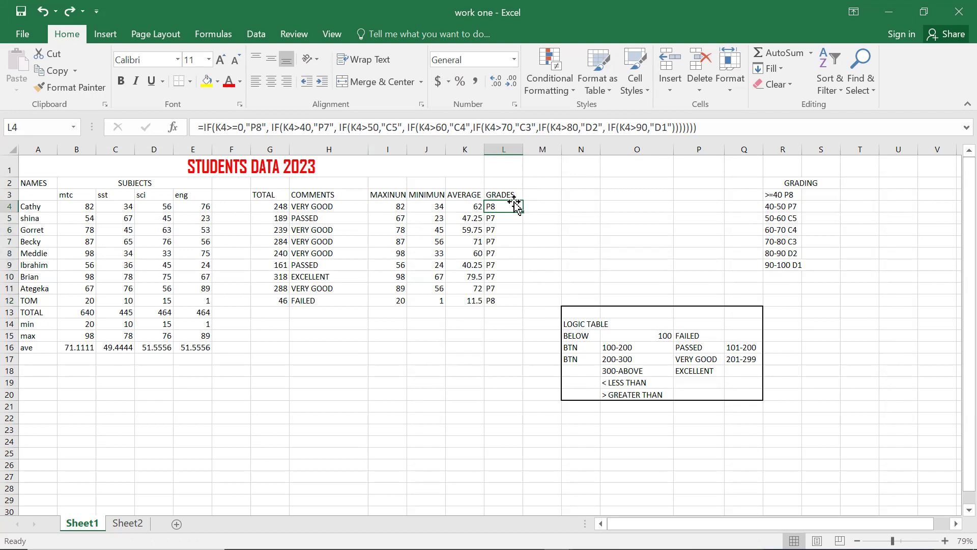
Delete the whole formula in L4 and start a new IF function that tests K4.
{"action": "left_click", "coordinate": [698, 132]}
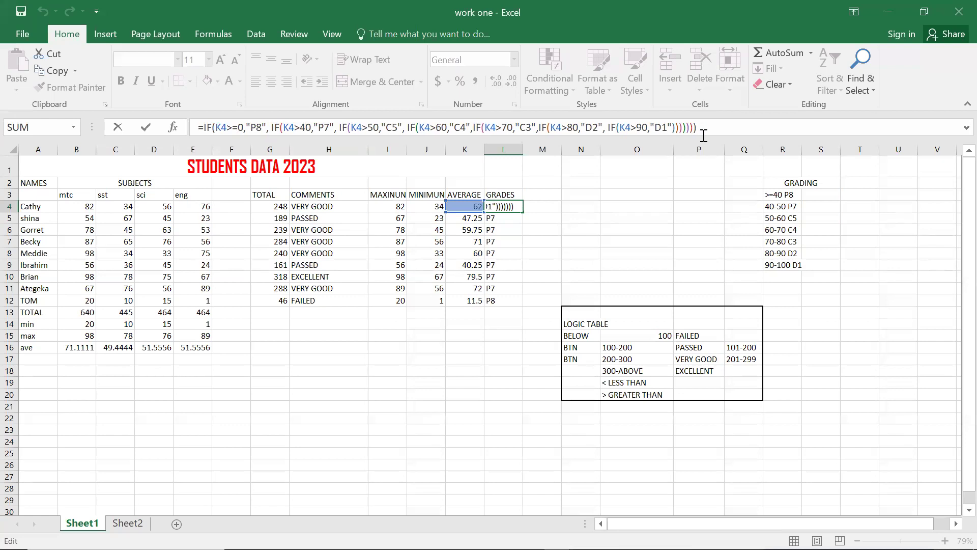
{"action": "left_click_drag", "start_coordinate": [698, 133], "coordinate": [301, 123]}
{"action": "key", "text": "BackSpace"}
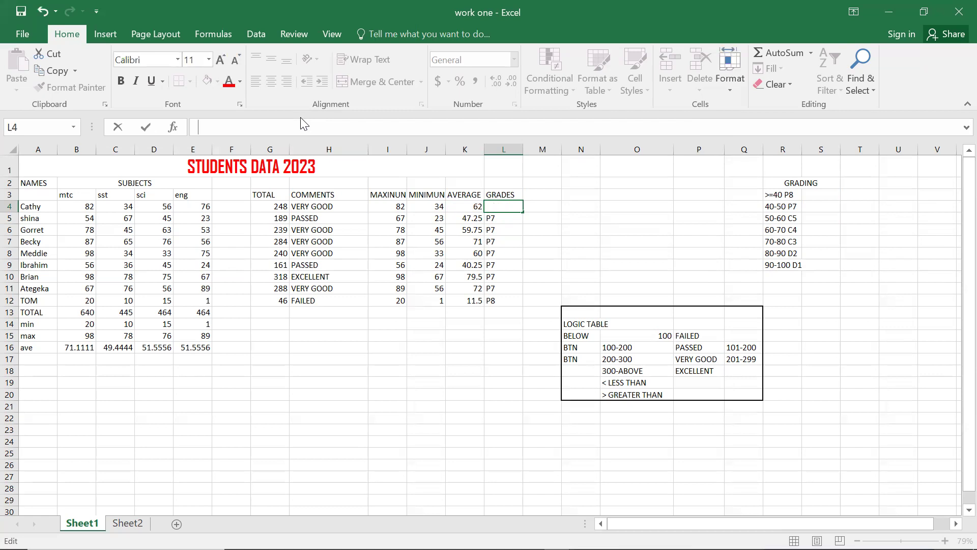
{"action": "type", "text": "="}
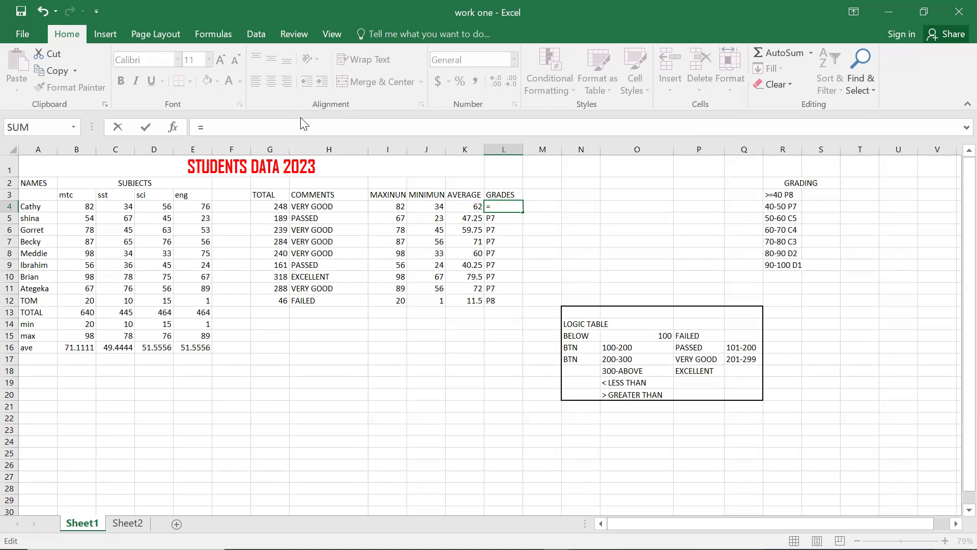
{"action": "type", "text": "IF"}
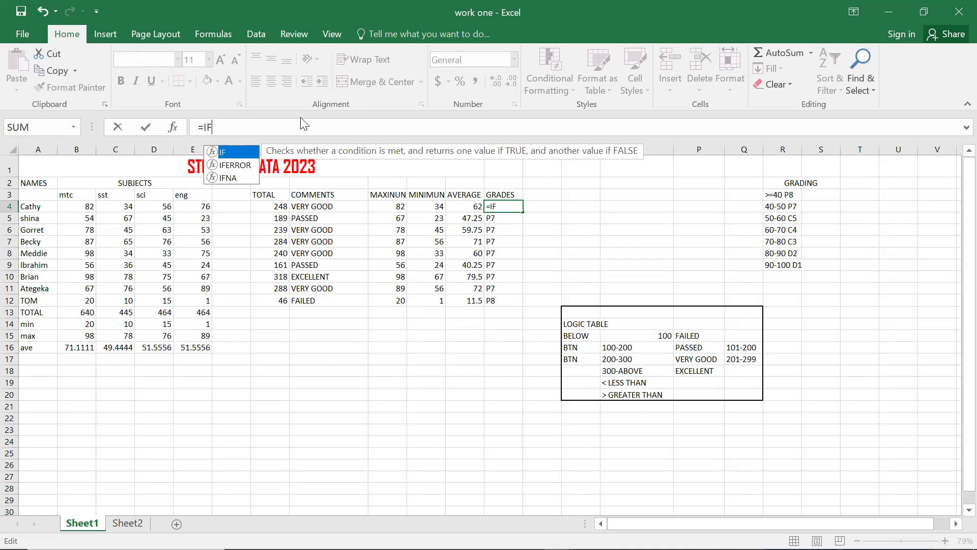
{"action": "type", "text": "("}
{"action": "left_click", "coordinate": [471, 208]}
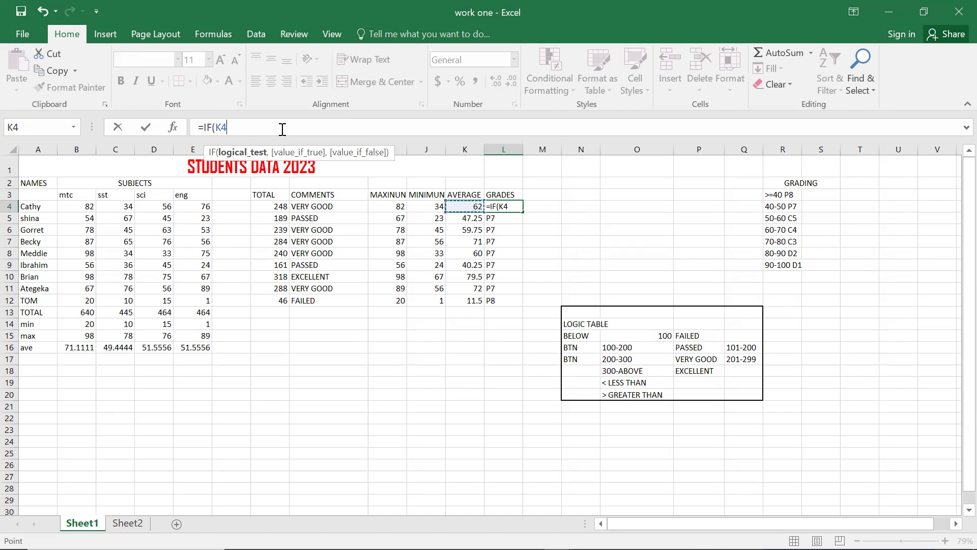
Set L4's first IF to return "P7" when K4<=40, and start another IF as its false value.
{"action": "type", "text": ">"}
{"action": "key", "text": "BackSpace"}
{"action": "type", "text": "<=440"}
{"action": "key", "text": "BackSpace"}
{"action": "key", "text": "BackSpace"}
{"action": "type", "text": "0,"}
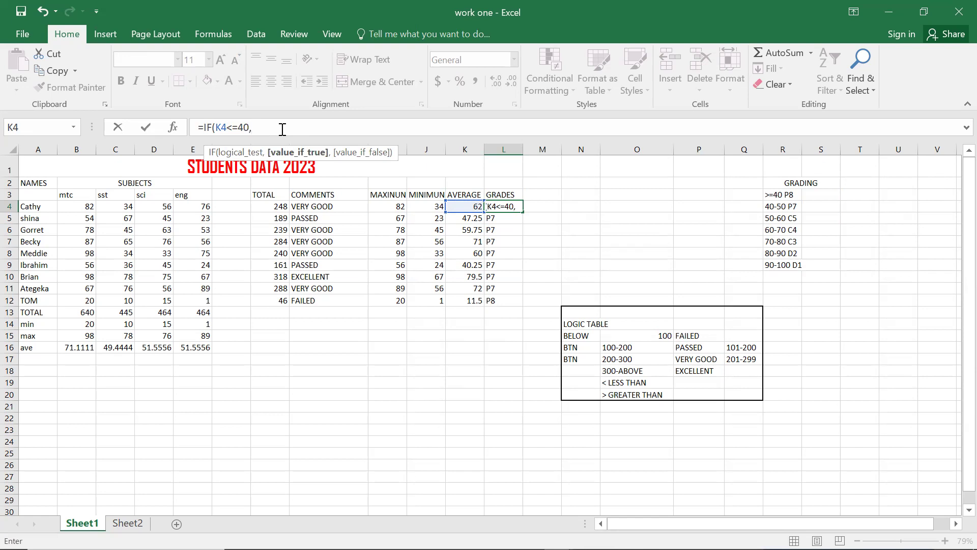
{"action": "type", "text": " \"P7\", IF"}
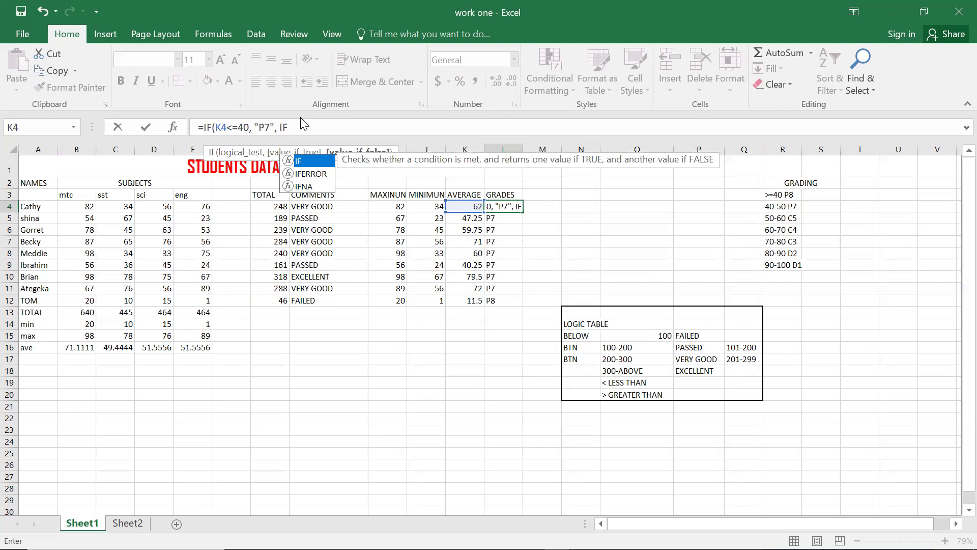
Fill in the second IF in L4's formula so it returns "P7" when K4<50.
{"action": "type", "text": "(K"}
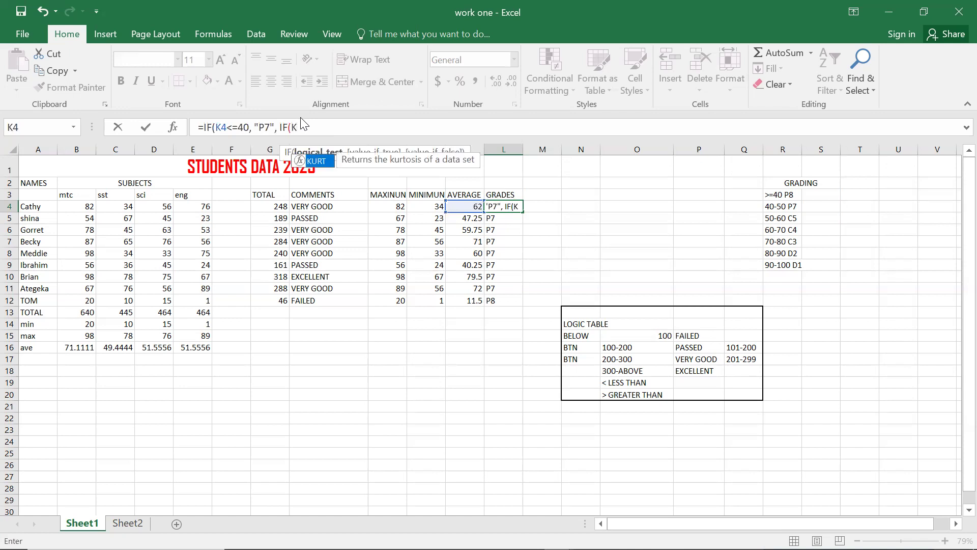
{"action": "type", "text": "4"}
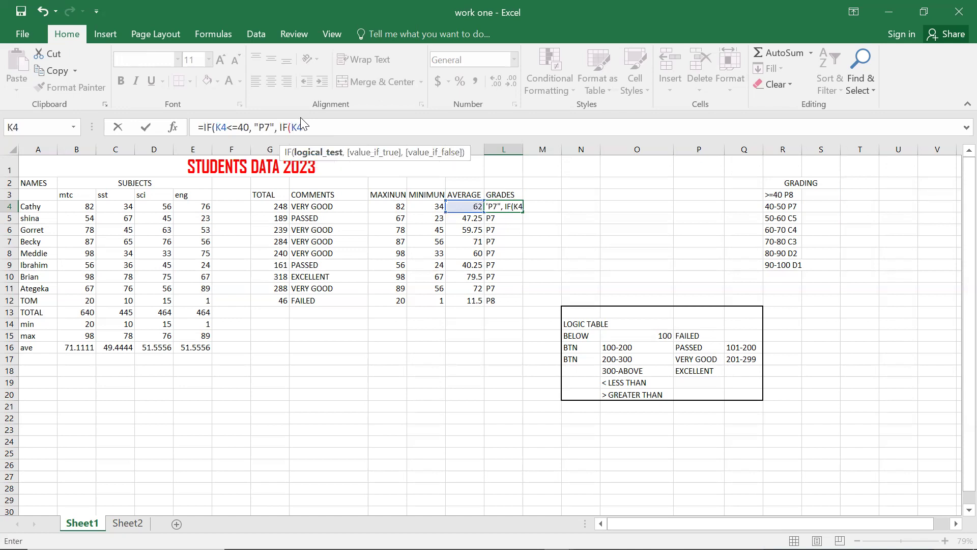
{"action": "type", "text": "<50,"}
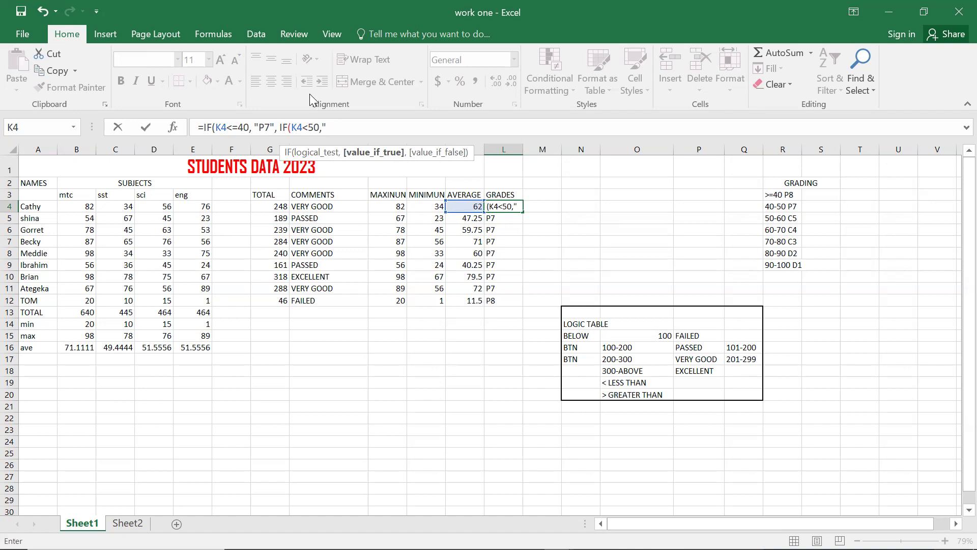
{"action": "type", "text": "\"P7\""}
{"action": "type", "text": ","}
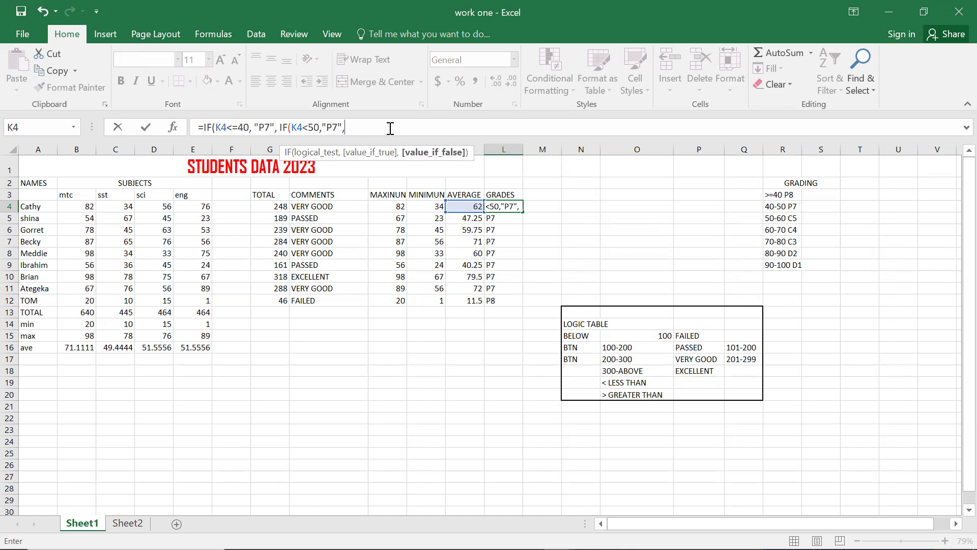
Start a third nested IF in L4's formula with a less-than test on K4.
{"action": "type", "text": " IF"}
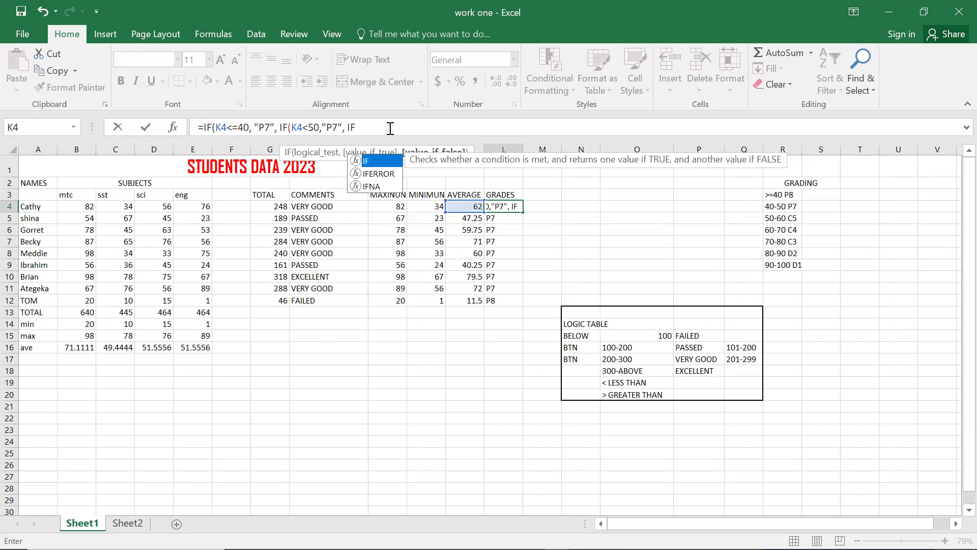
{"action": "type", "text": "("}
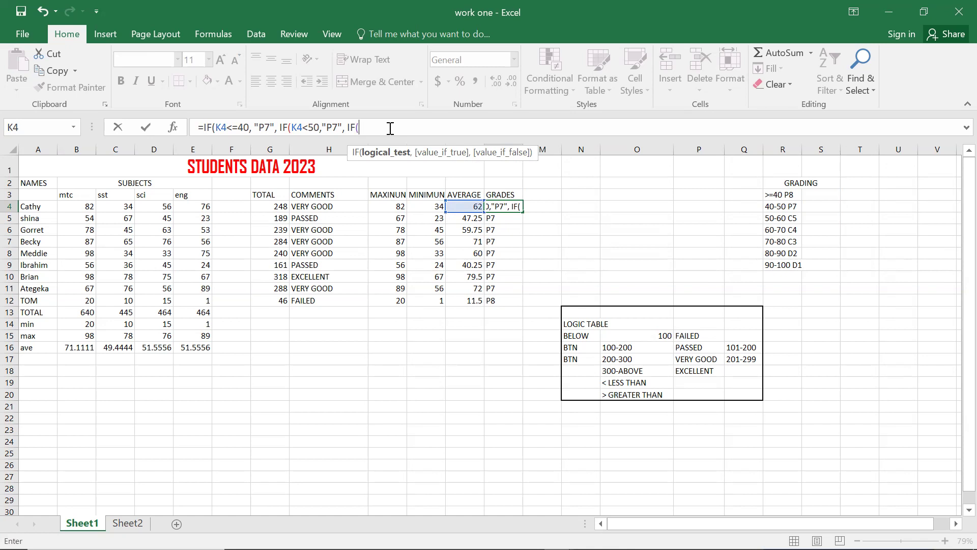
{"action": "type", "text": "K4"}
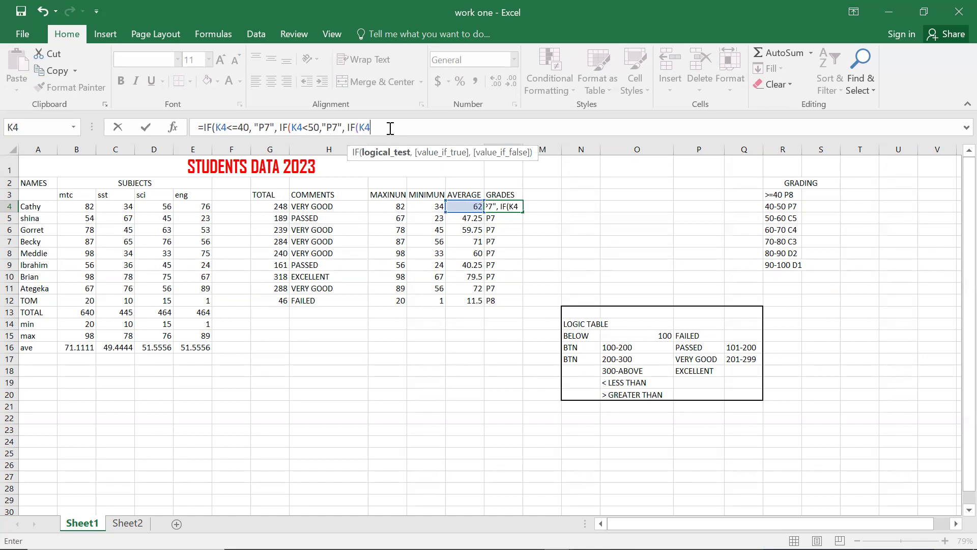
{"action": "type", "text": "<"}
Change the result returned for K4<50 in L4's formula to "C6".
{"action": "left_click", "coordinate": [339, 128]}
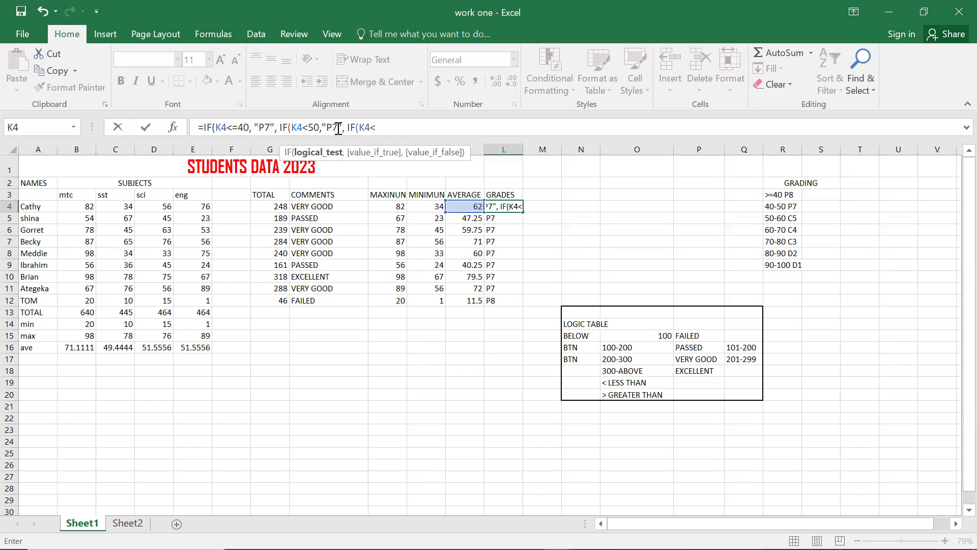
{"action": "key", "text": "BackSpace"}
{"action": "key", "text": "BackSpace"}
{"action": "type", "text": "C6"}
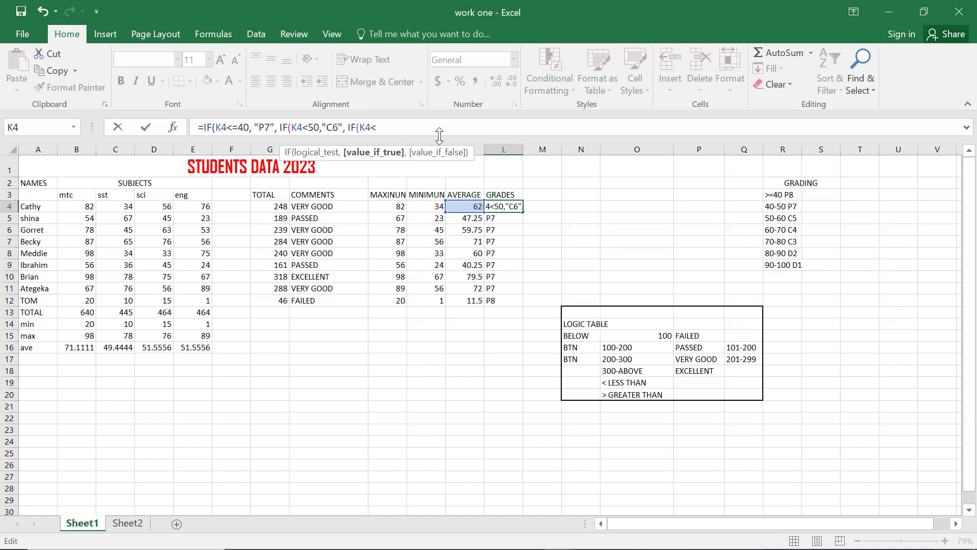
Complete the third IF to return "C5" when K4<60, and start another IF as its false value.
{"action": "left_click", "coordinate": [390, 130]}
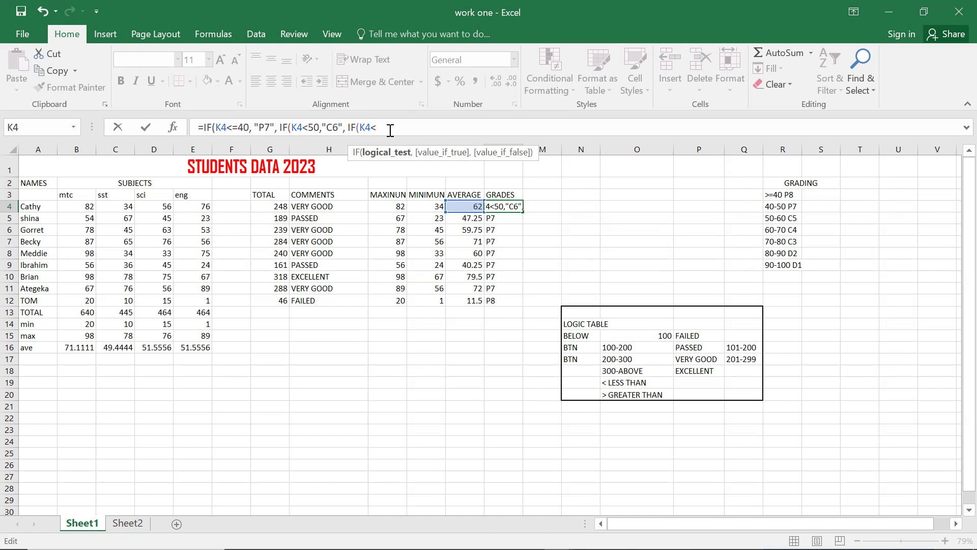
{"action": "type", "text": "60,"}
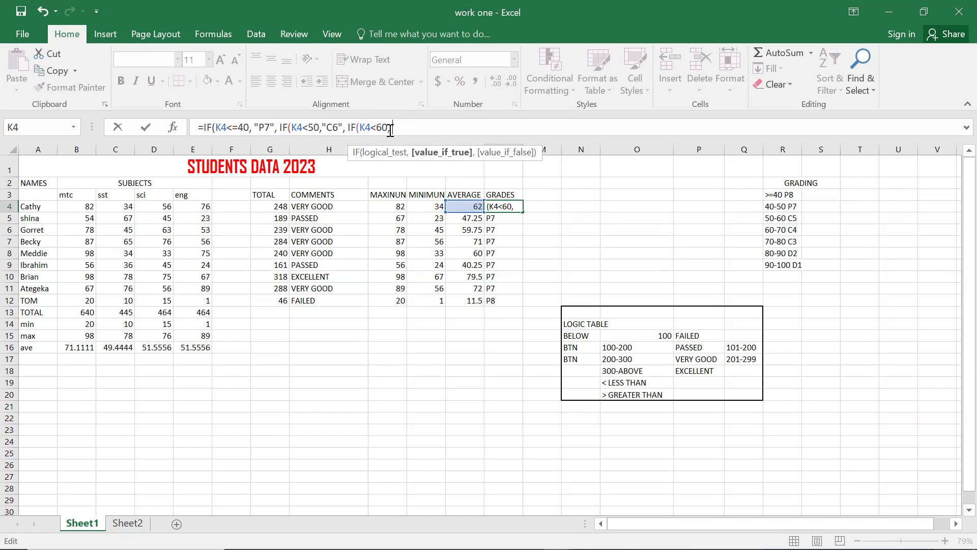
{"action": "type", "text": "\"C5\",IF"}
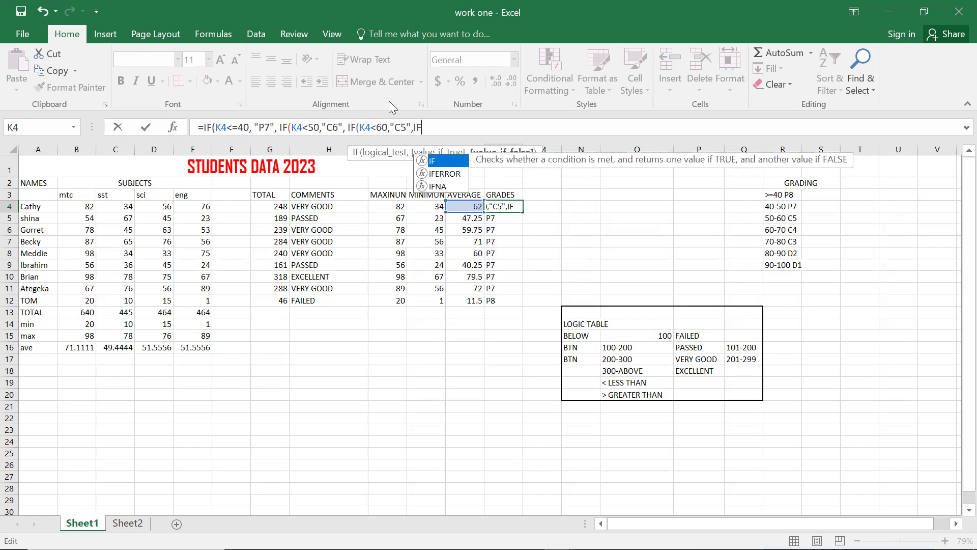
Complete the fourth IF with "C4" when K4<70, close all four parentheses and enter the formula in L4.
{"action": "type", "text": "(K4"}
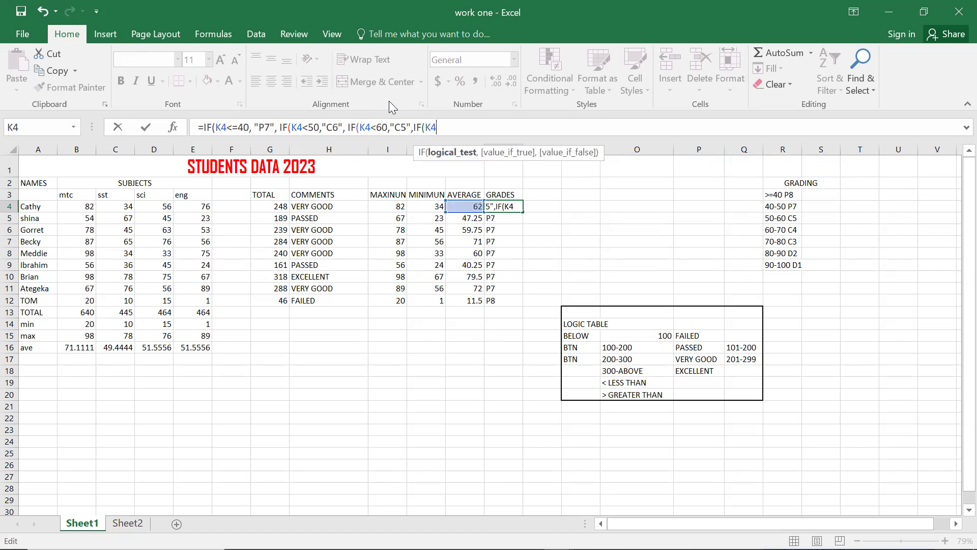
{"action": "type", "text": "<70,"}
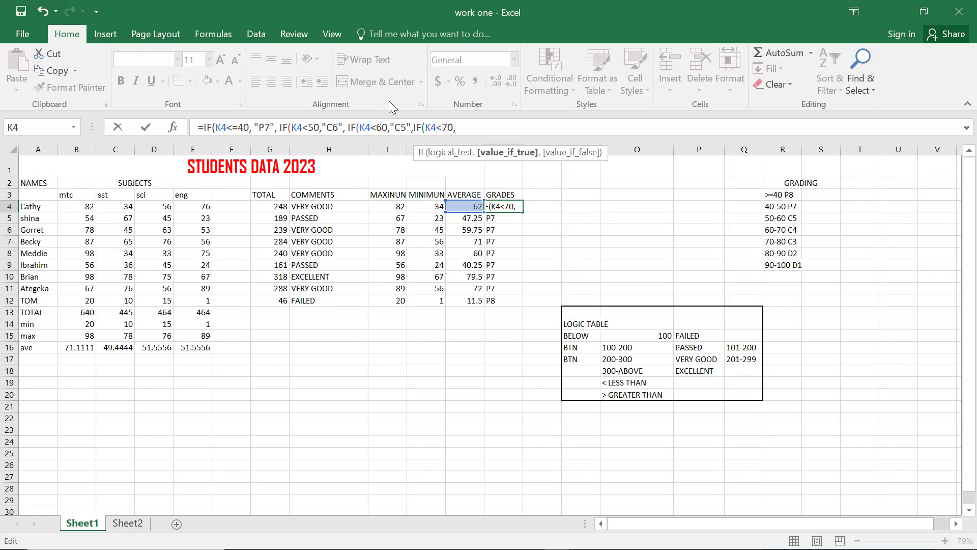
{"action": "type", "text": "\"C4\"))))"}
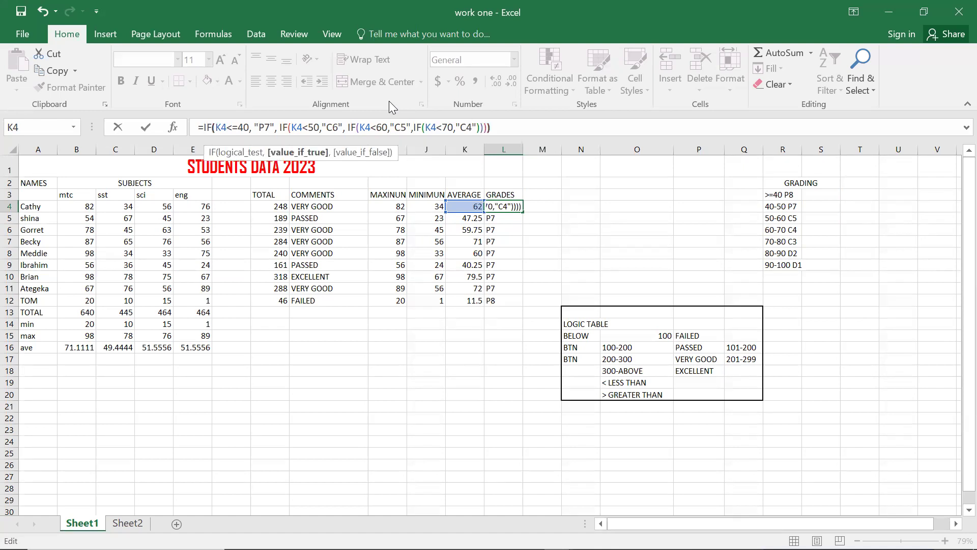
{"action": "key", "text": "Return"}
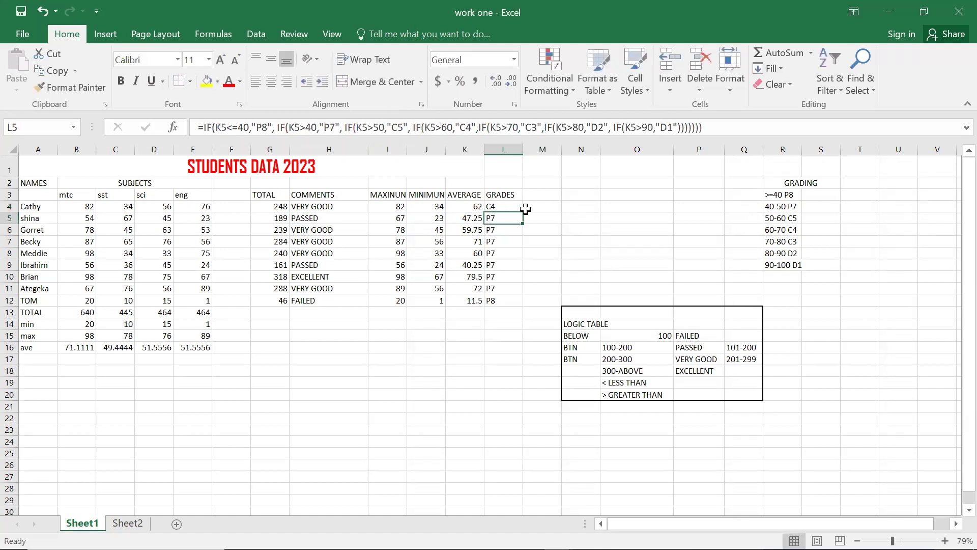
Copy the new less-than grading formula from L4 down the GRADES column through L12.
{"action": "left_click", "coordinate": [506, 206]}
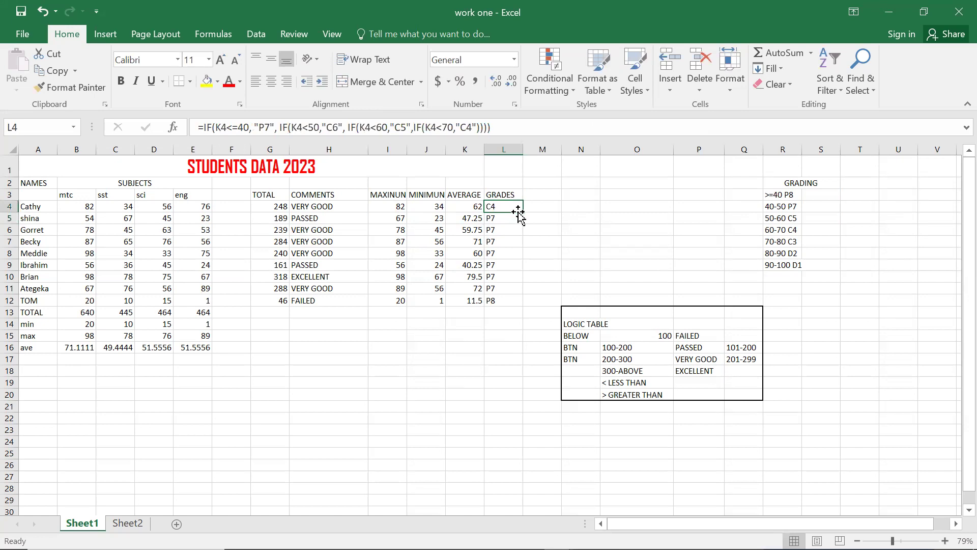
{"action": "left_click_drag", "start_coordinate": [523, 211], "coordinate": [514, 305]}
{"action": "left_click", "coordinate": [567, 241]}
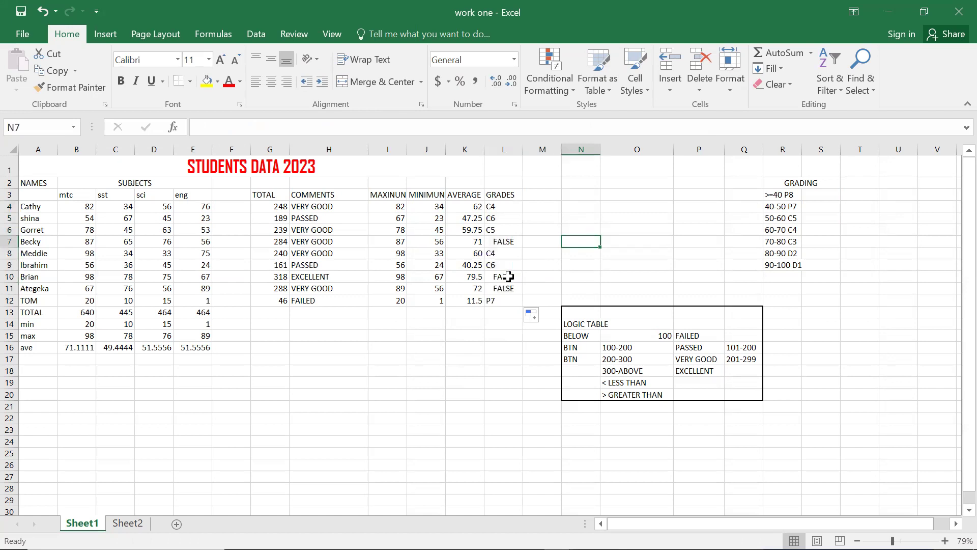
Reopen L4's grading formula, remove the closing parentheses after "C4", and start a fifth nested IF as the false value.
{"action": "left_click", "coordinate": [501, 207]}
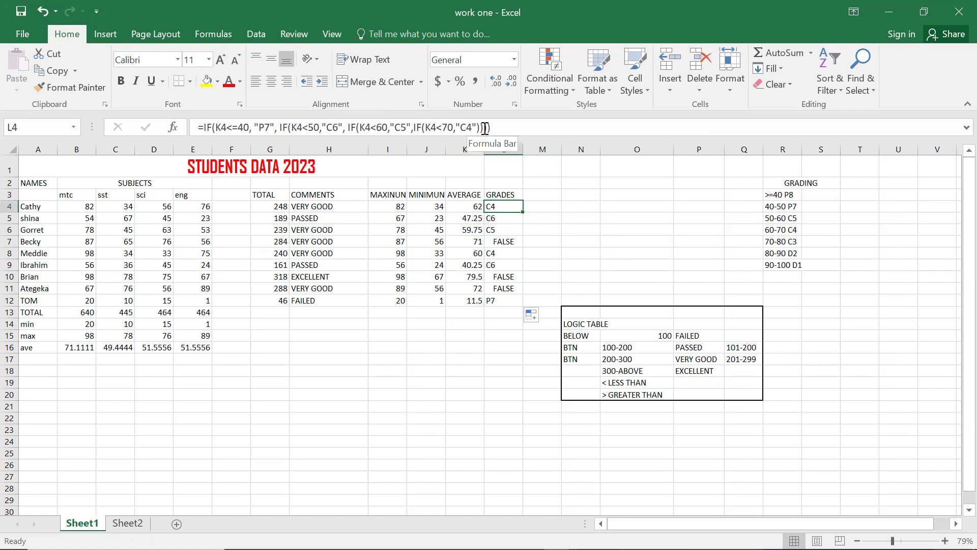
{"action": "left_click", "coordinate": [494, 128]}
{"action": "key", "text": "BackSpace"}
{"action": "key", "text": "BackSpace"}
{"action": "key", "text": "BackSpace"}
{"action": "key", "text": "BackSpace"}
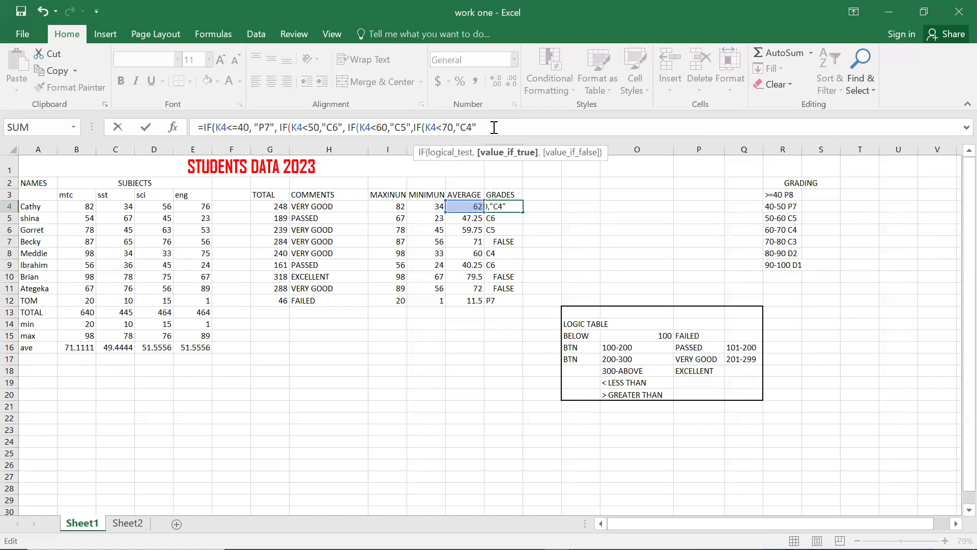
{"action": "type", "text": ",IF"}
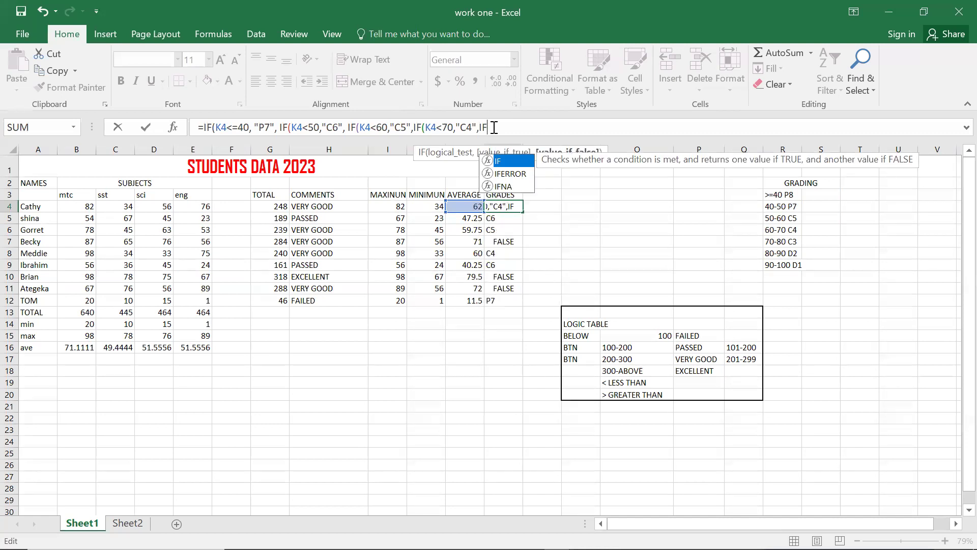
{"action": "type", "text": "("}
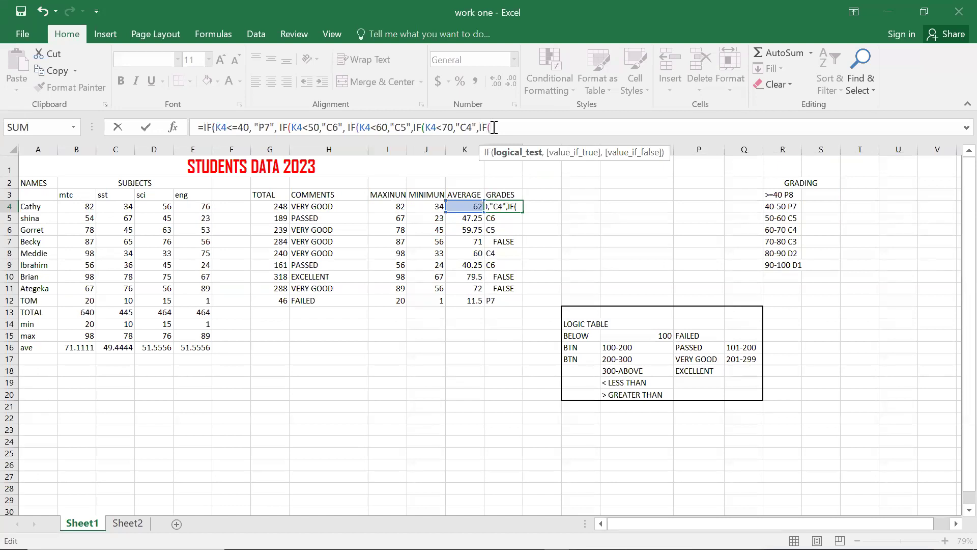
Complete the fifth IF to return "C3" when K4<80, and start another IF as its false value.
{"action": "type", "text": "K4>80,"}
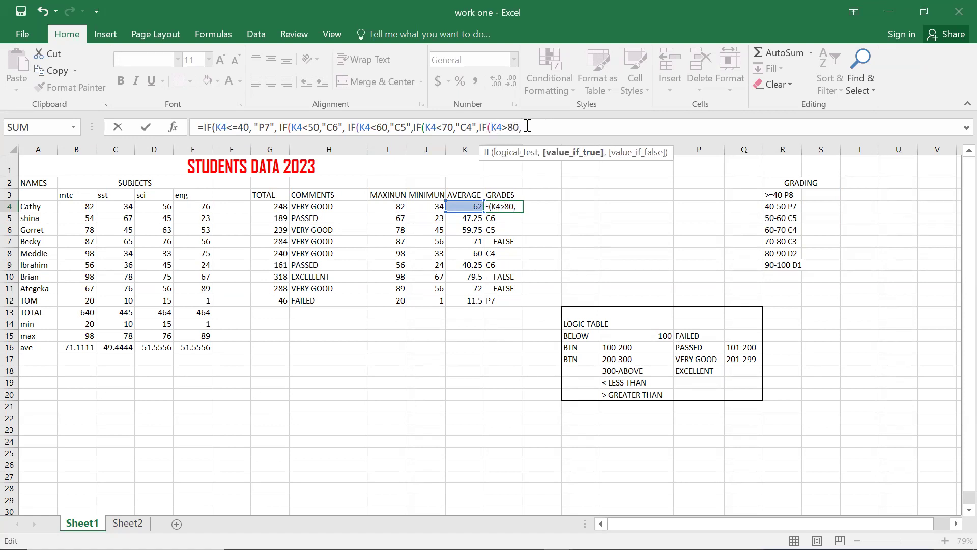
{"action": "key", "text": "Left"}
{"action": "key", "text": "Left"}
{"action": "key", "text": "BackSpace"}
{"action": "type", "text": "<"}
{"action": "key", "text": "Right"}
{"action": "key", "text": "Right"}
{"action": "key", "text": "Right"}
{"action": "type", "text": "\""}
{"action": "type", "text": "C3\",I"}
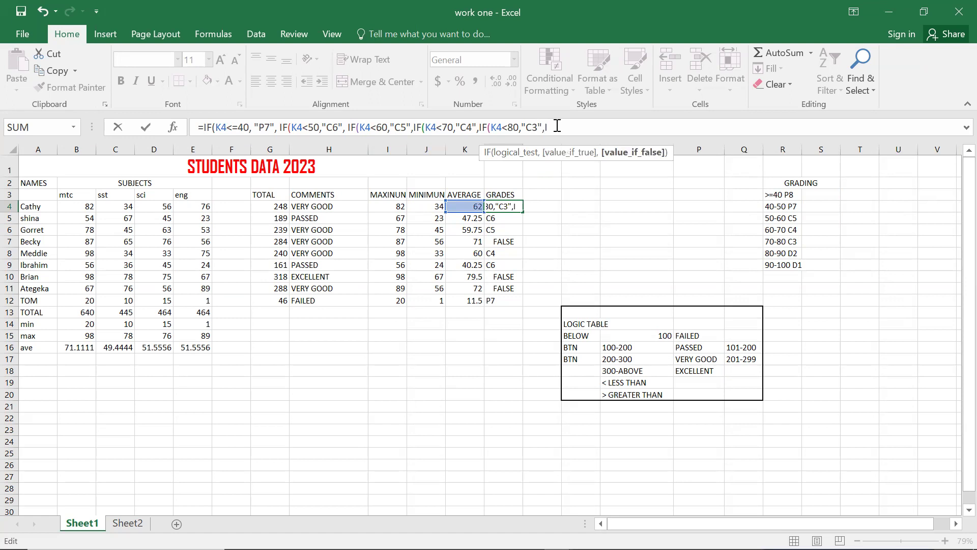
{"action": "type", "text": "F("}
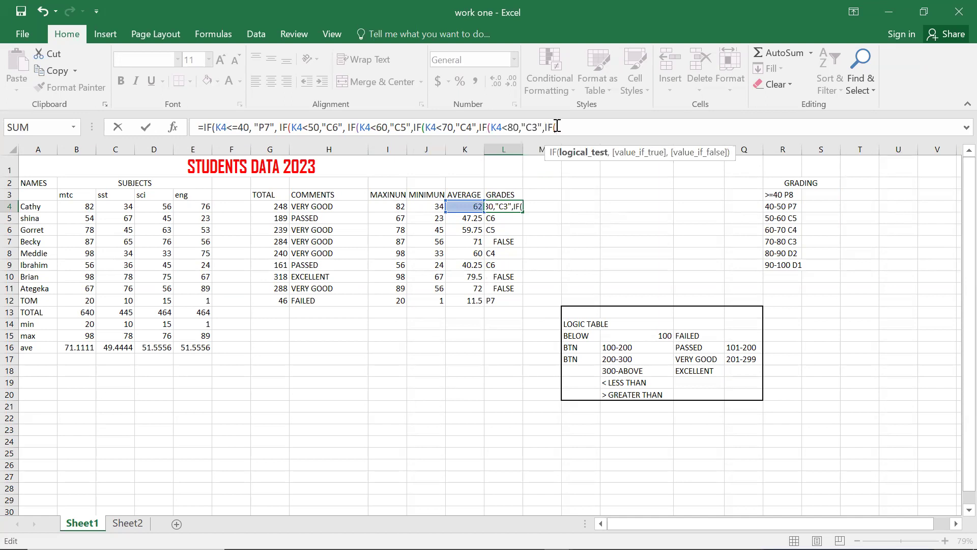
Complete the sixth IF to return "D2" when K4<90, and start a seventh IF on K4 as its false value.
{"action": "type", "text": "K4<90,"}
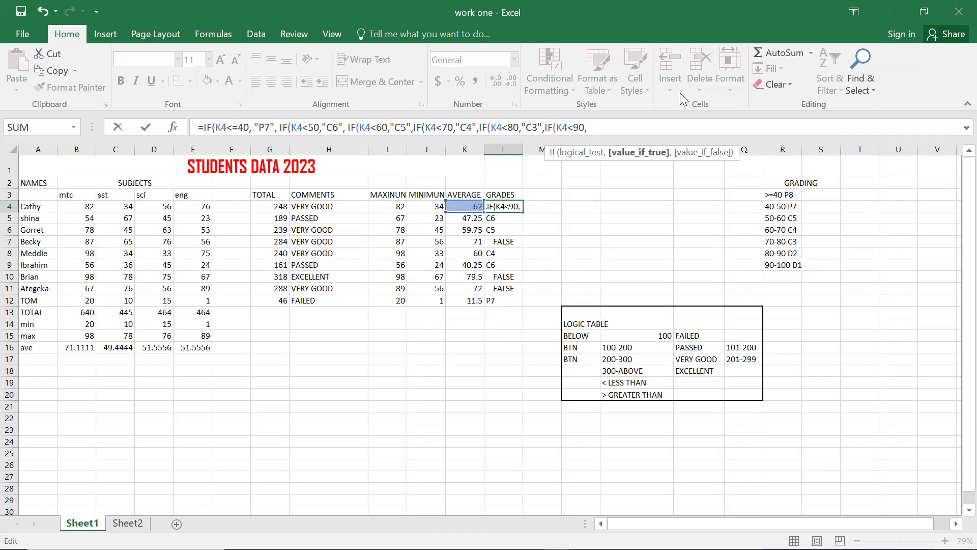
{"action": "type", "text": "\"D2\",IF"}
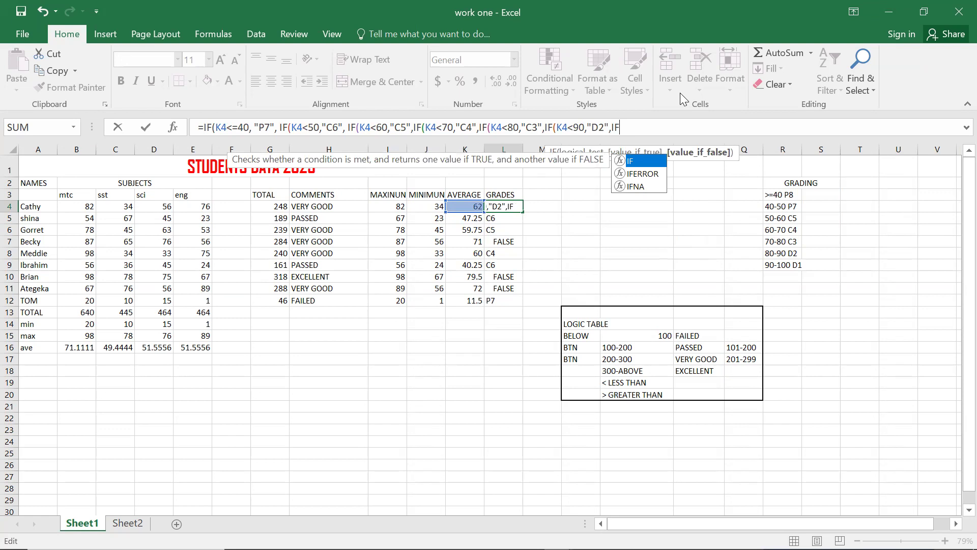
{"action": "type", "text": "(K"}
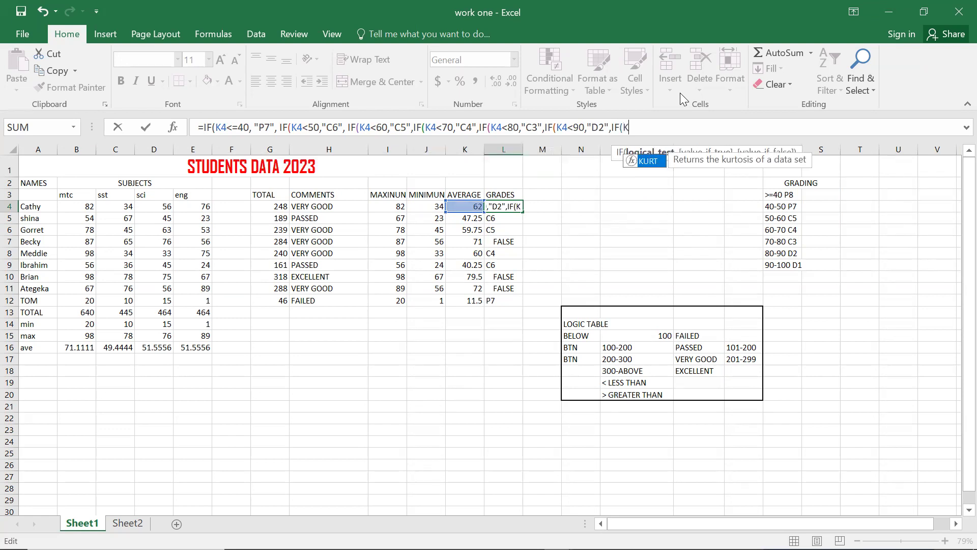
{"action": "type", "text": "4"}
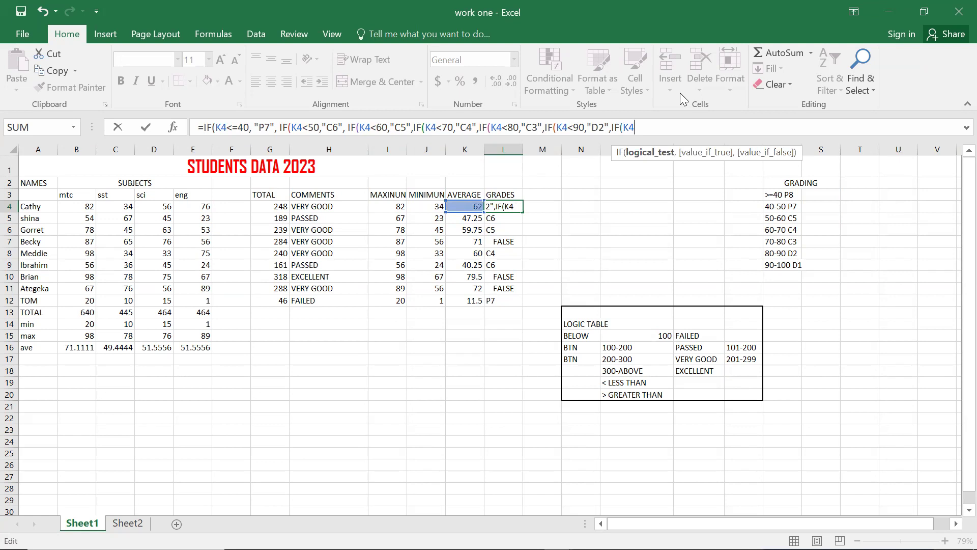
Finish the seventh IF with "D1" when K4<100, close all seven parentheses and enter the formula in L4.
{"action": "type", "text": "<100"}
{"action": "type", "text": ",\"D1"}
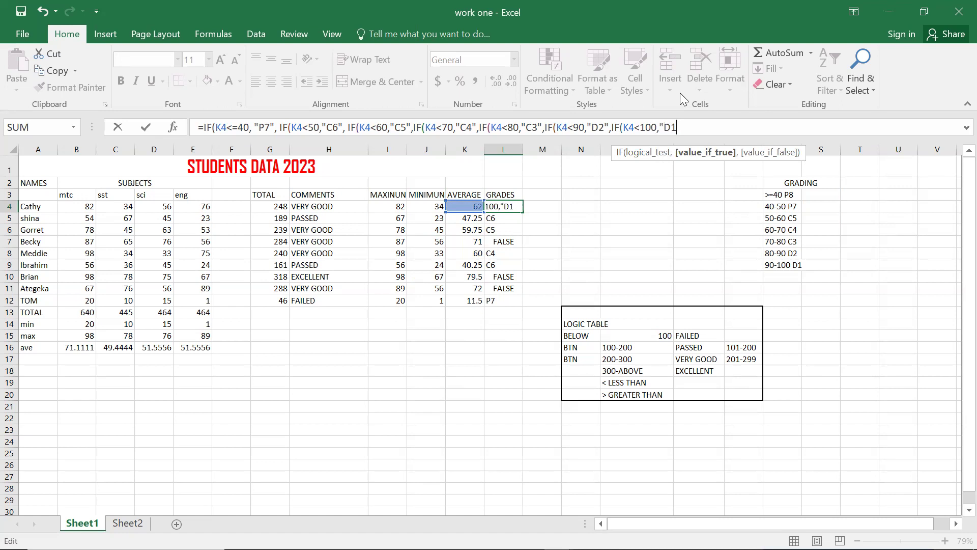
{"action": "type", "text": "\")))))"}
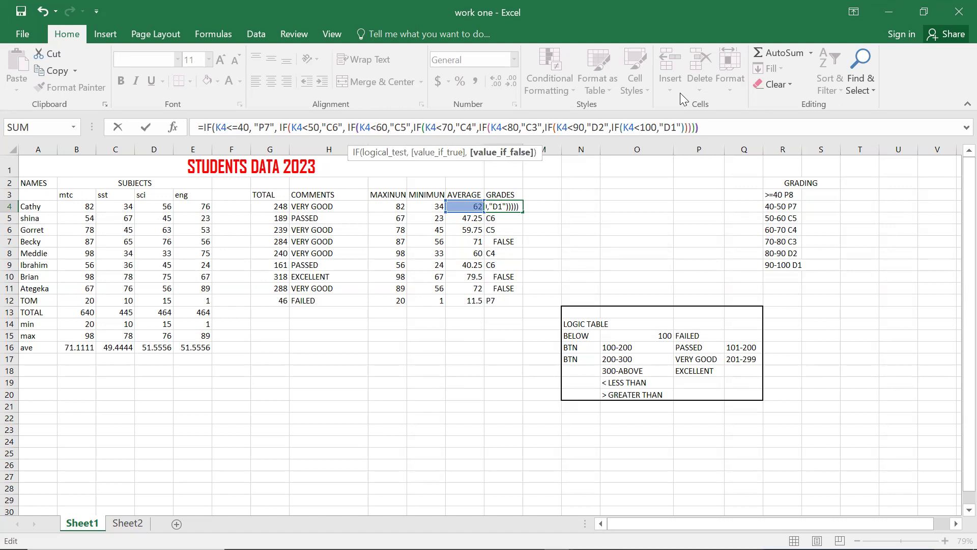
{"action": "type", "text": ")"}
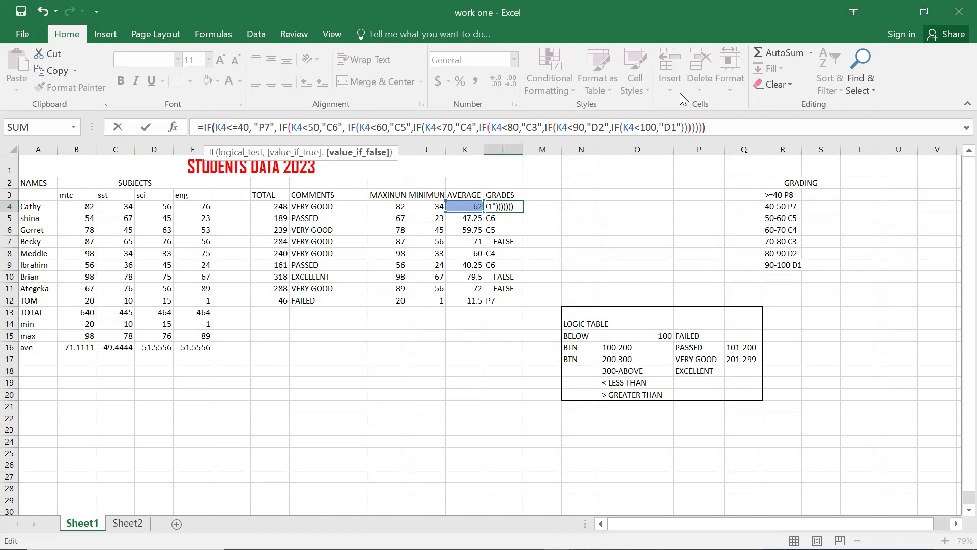
{"action": "type", "text": ")"}
{"action": "key", "text": "Return"}
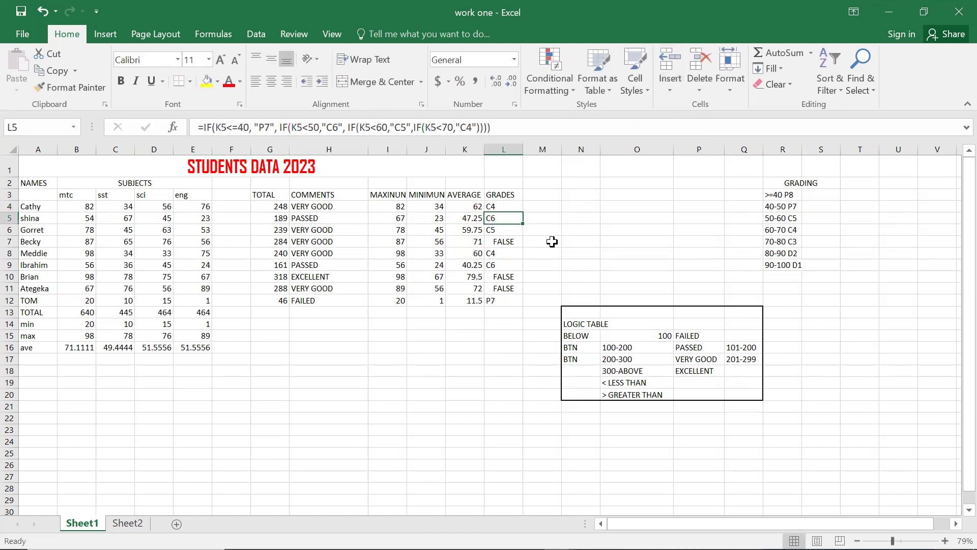
Copy the extended grading formula from L4 down the GRADES column through L12.
{"action": "left_click", "coordinate": [504, 204]}
{"action": "left_click_drag", "start_coordinate": [522, 214], "coordinate": [515, 301]}
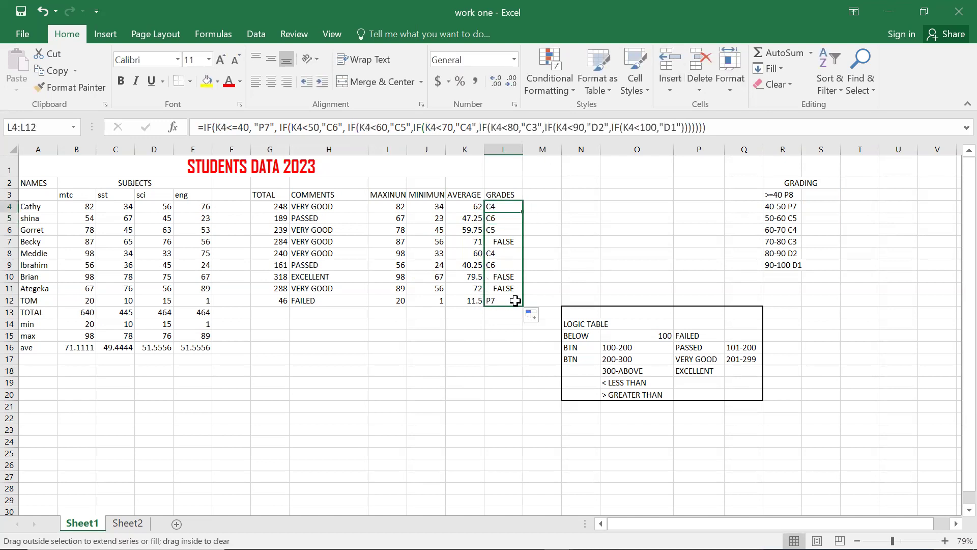
{"action": "left_click", "coordinate": [537, 255]}
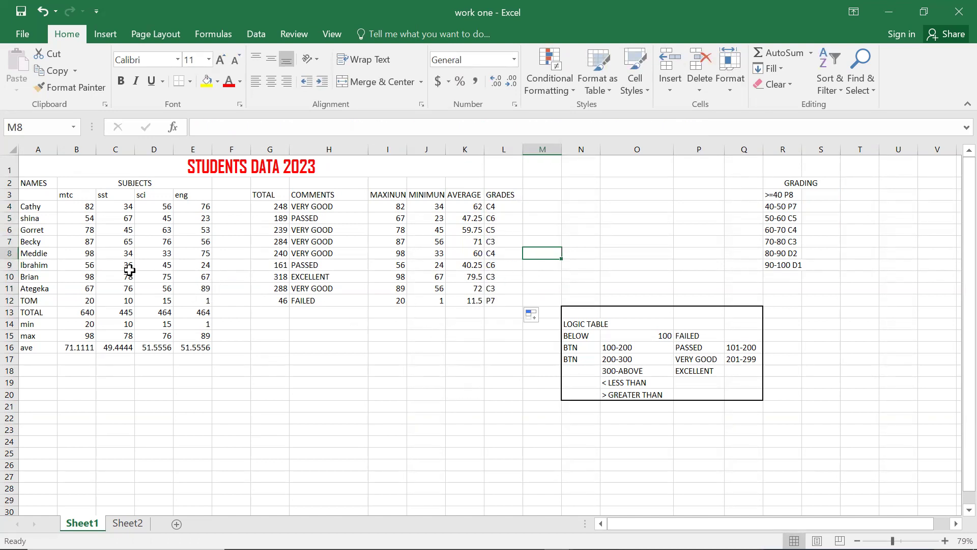
Set the mtc mark in B11 to 100 and the sci mark in D11 to 90.
{"action": "left_click", "coordinate": [81, 288]}
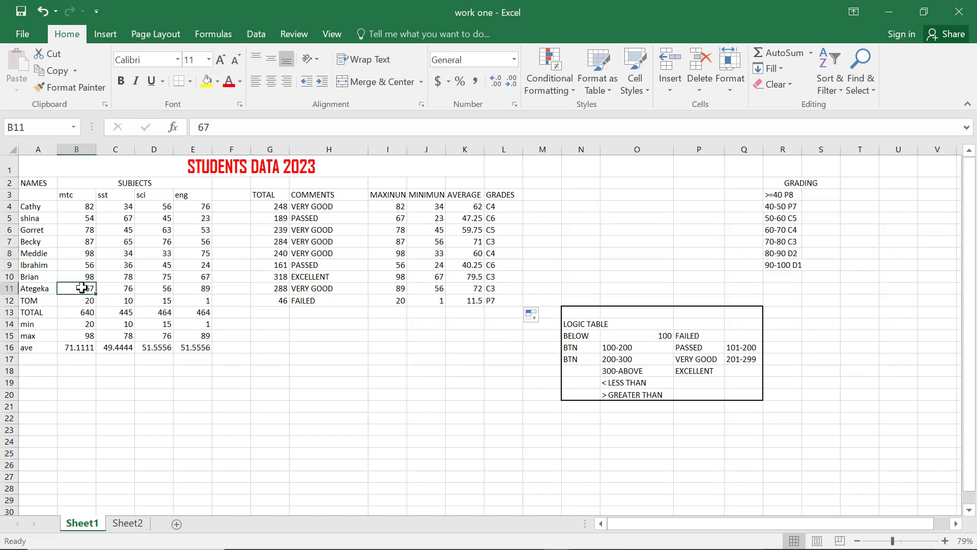
{"action": "type", "text": "100"}
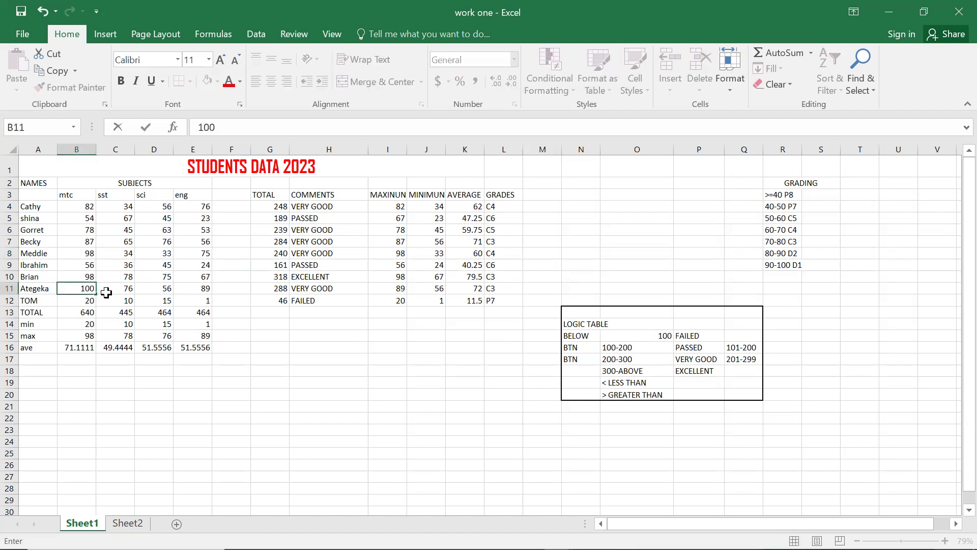
{"action": "left_click", "coordinate": [108, 292]}
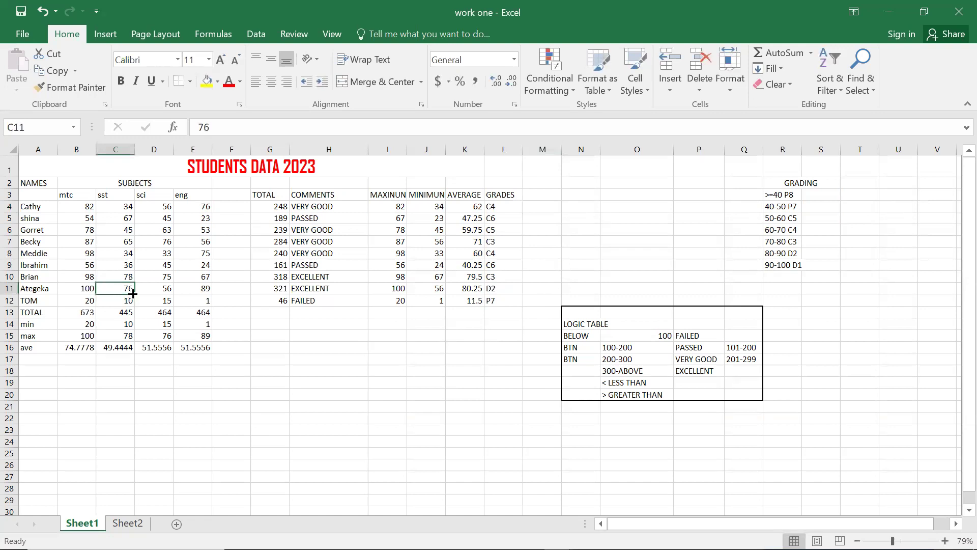
{"action": "left_click", "coordinate": [152, 291]}
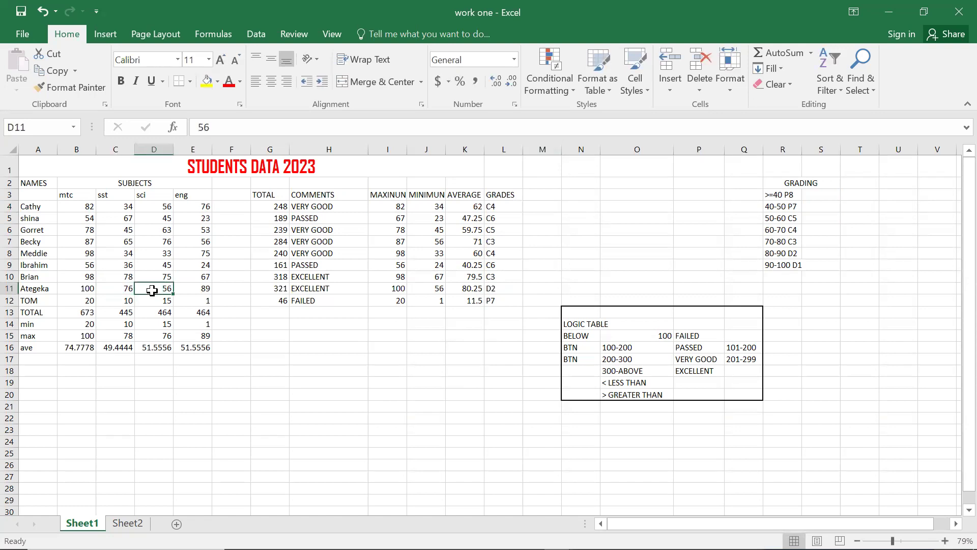
{"action": "type", "text": "90"}
{"action": "left_click", "coordinate": [194, 322]}
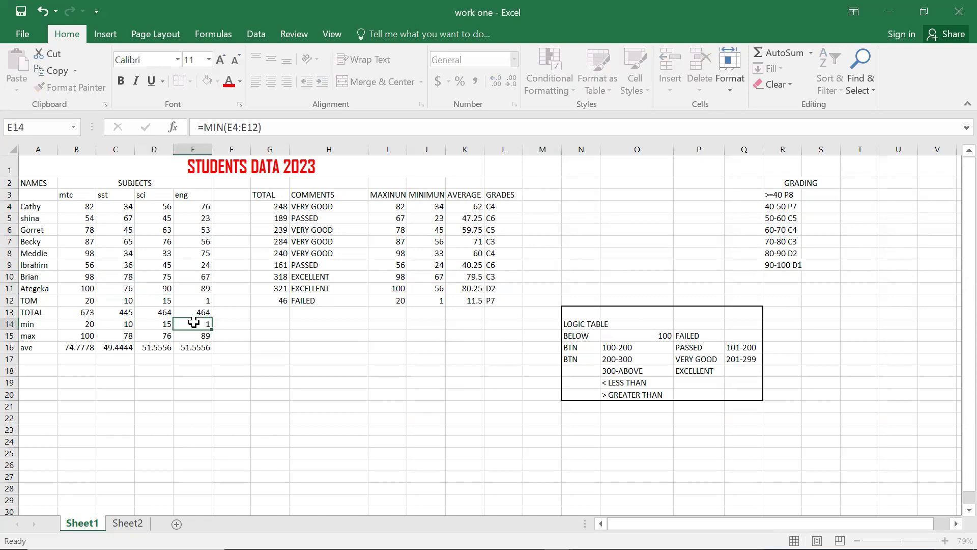
Set the eng mark in E11 to 90 and the sci mark in D11 to 95.
{"action": "left_click", "coordinate": [191, 288]}
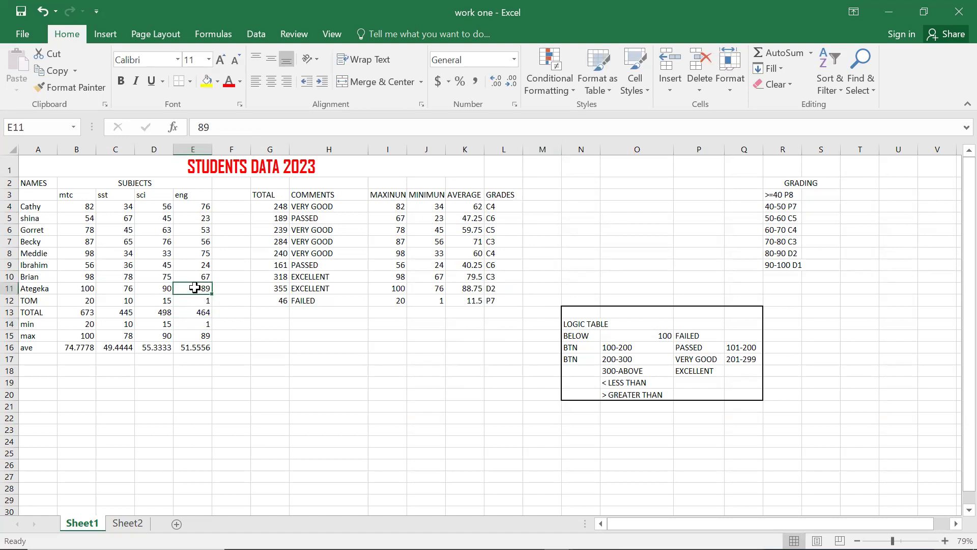
{"action": "type", "text": "90"}
{"action": "left_click", "coordinate": [184, 278]}
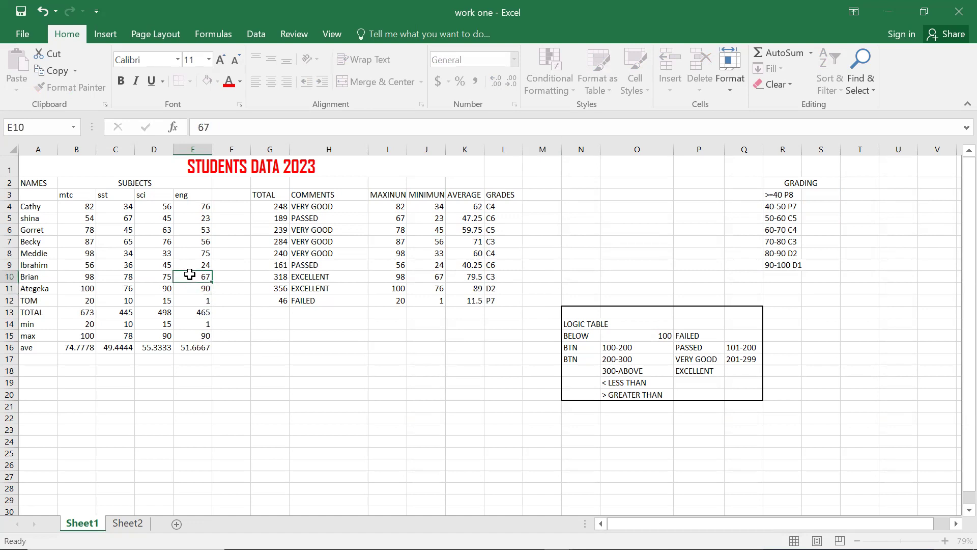
{"action": "left_click", "coordinate": [162, 279]}
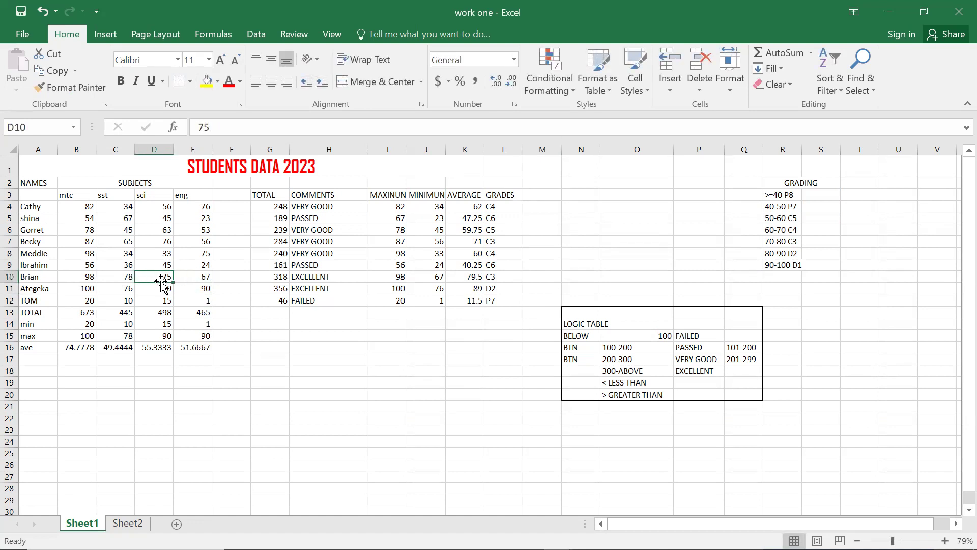
{"action": "left_click", "coordinate": [161, 288]}
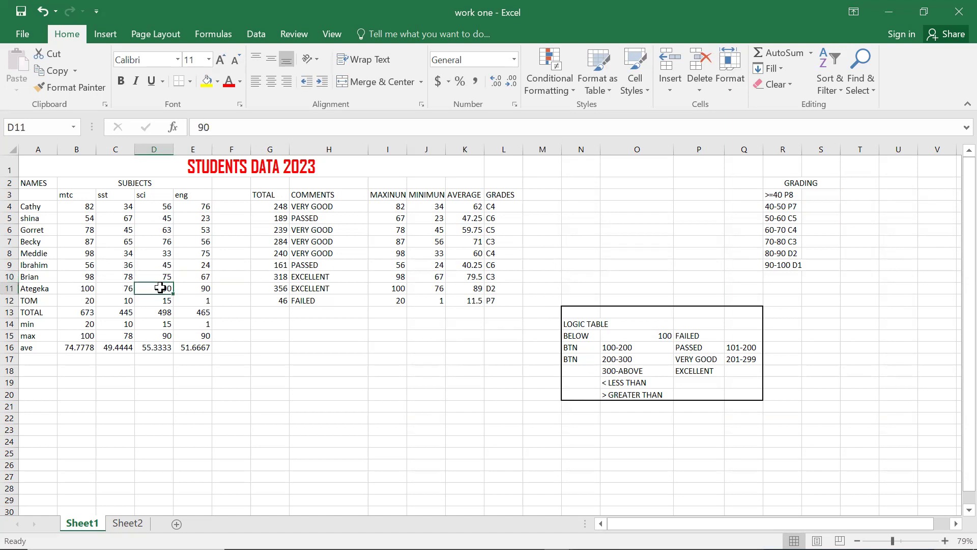
{"action": "type", "text": "95"}
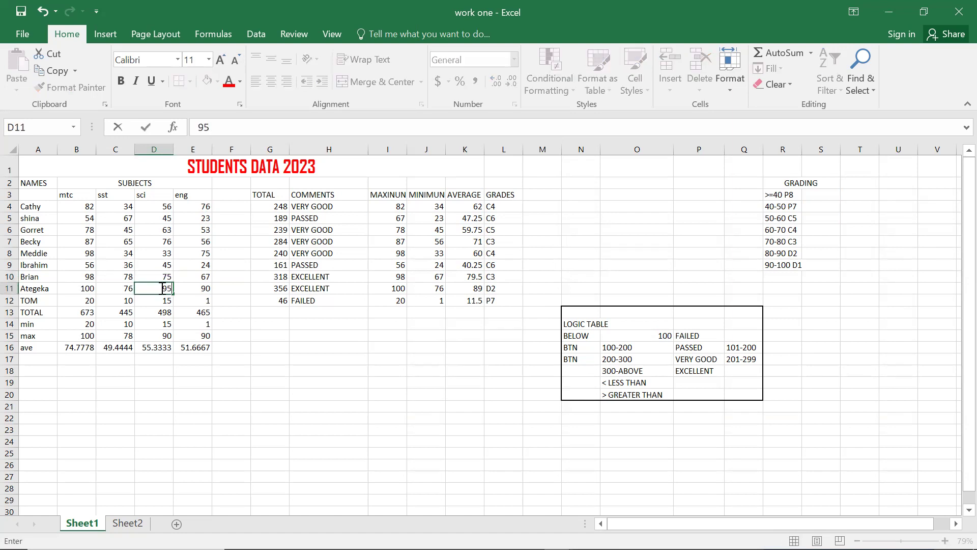
{"action": "left_click", "coordinate": [121, 289]}
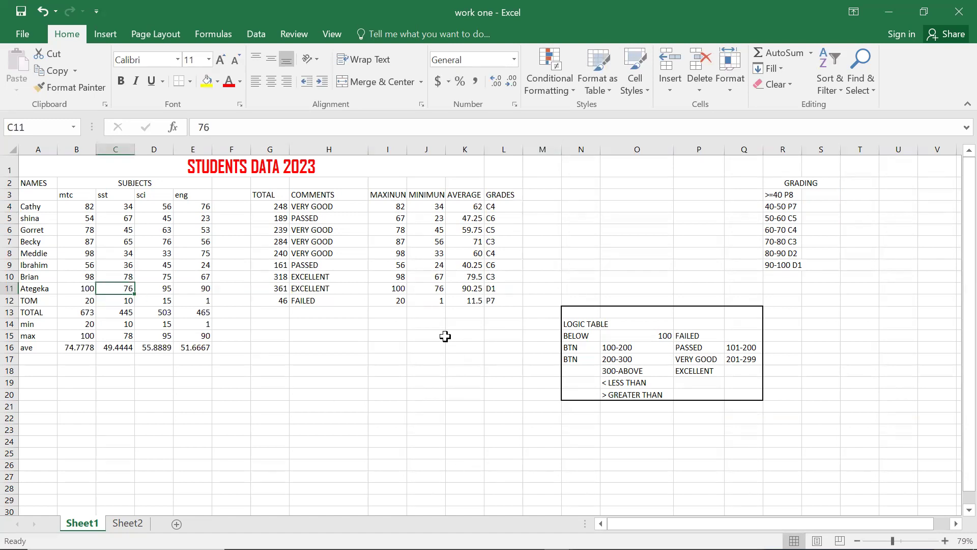
Delete the final IF(K11<100,"D1") test and all closing parentheses from L11's grading formula.
{"action": "left_click", "coordinate": [499, 289]}
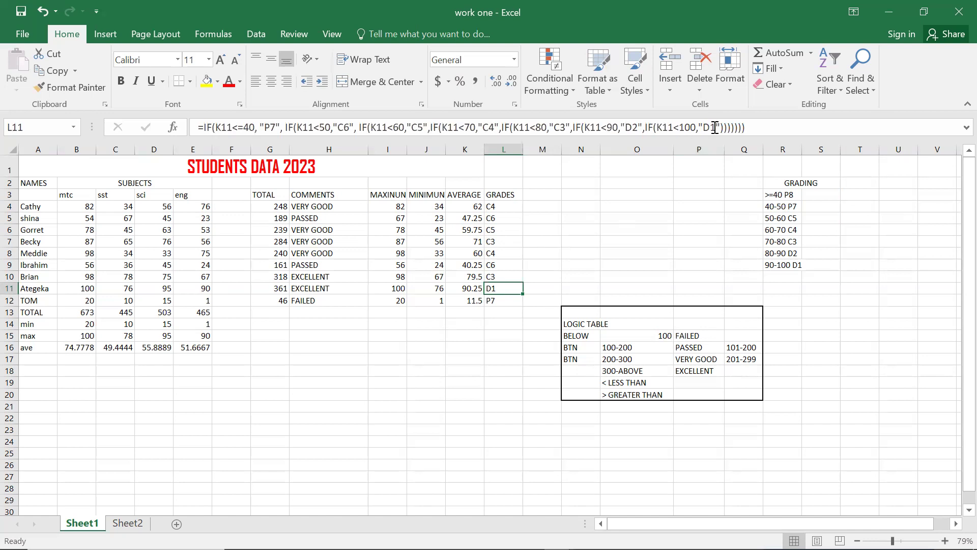
{"action": "left_click", "coordinate": [751, 129]}
{"action": "key", "text": "BackSpace"}
{"action": "key", "text": "BackSpace"}
{"action": "key", "text": "BackSpace"}
{"action": "key", "text": "BackSpace"}
{"action": "key", "text": "BackSpace"}
{"action": "key", "text": "BackSpace"}
{"action": "key", "text": "BackSpace"}
{"action": "key", "text": "BackSpace"}
{"action": "key", "text": "BackSpace"}
{"action": "key", "text": "BackSpace"}
{"action": "key", "text": "BackSpace"}
{"action": "key", "text": "BackSpace"}
{"action": "key", "text": "BackSpace"}
{"action": "key", "text": "BackSpace"}
{"action": "key", "text": "BackSpace"}
{"action": "key", "text": "BackSpace"}
{"action": "key", "text": "BackSpace"}
{"action": "key", "text": "BackSpace"}
{"action": "key", "text": "BackSpace"}
{"action": "key", "text": "BackSpace"}
{"action": "key", "text": "BackSpace"}
{"action": "key", "text": "BackSpace"}
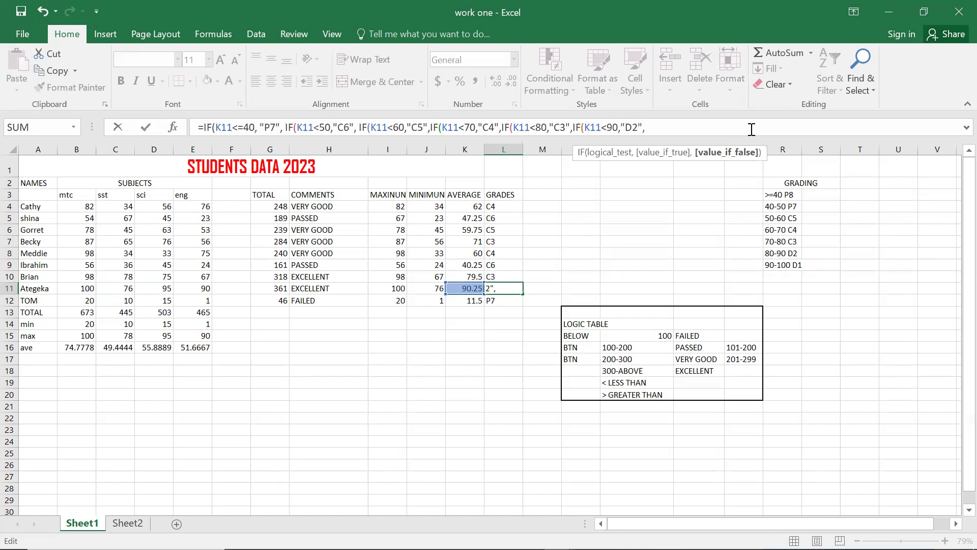
Make "D1" the direct false value after "D2" in L11's formula, close all six parentheses and enter it.
{"action": "type", "text": "\""}
{"action": "type", "text": ",IF(K12<100,\"D1"}
{"action": "type", "text": "\""}
{"action": "type", "text": "))))"}
{"action": "type", "text": "))"}
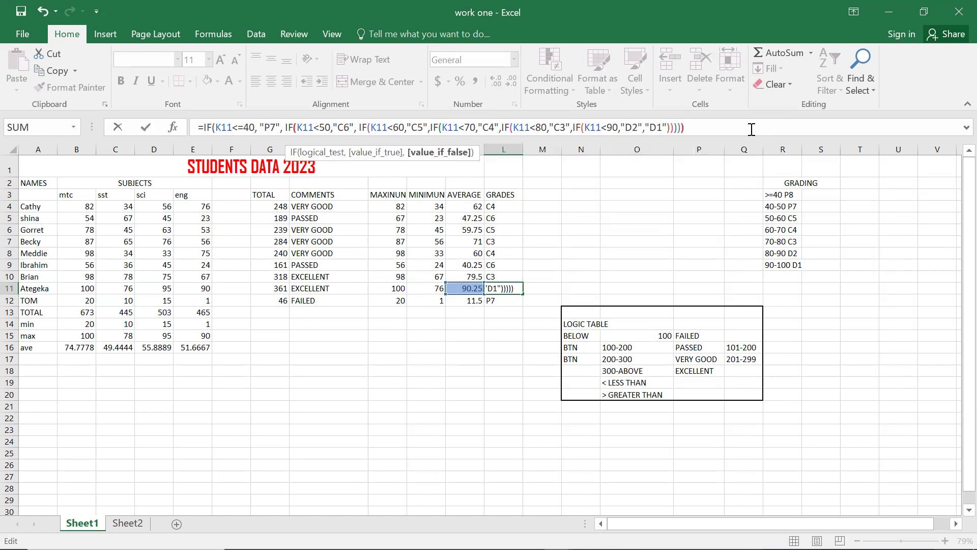
{"action": "type", "text": ")"}
{"action": "key", "text": "Return"}
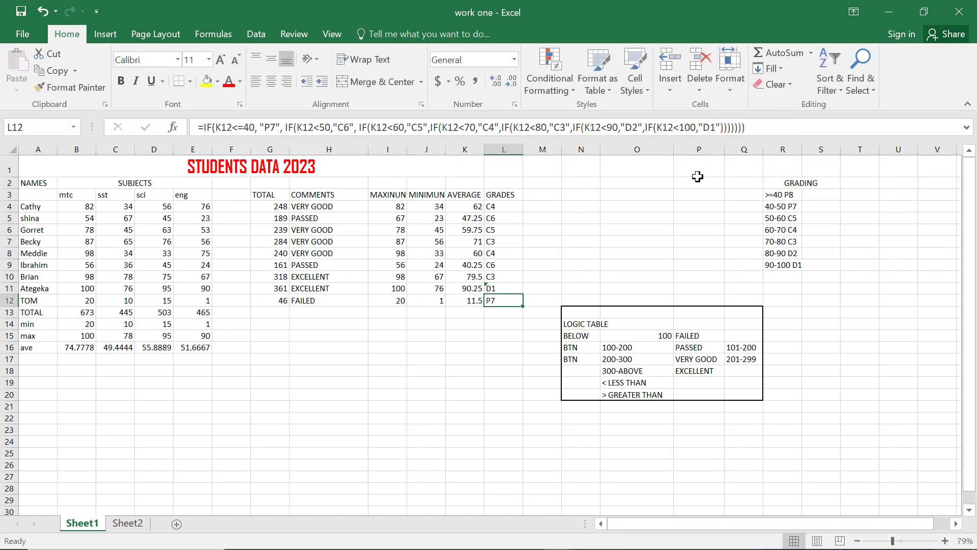
Fill the grading formula from L12 upward through L4 in the GRADES column.
{"action": "left_click", "coordinate": [507, 288]}
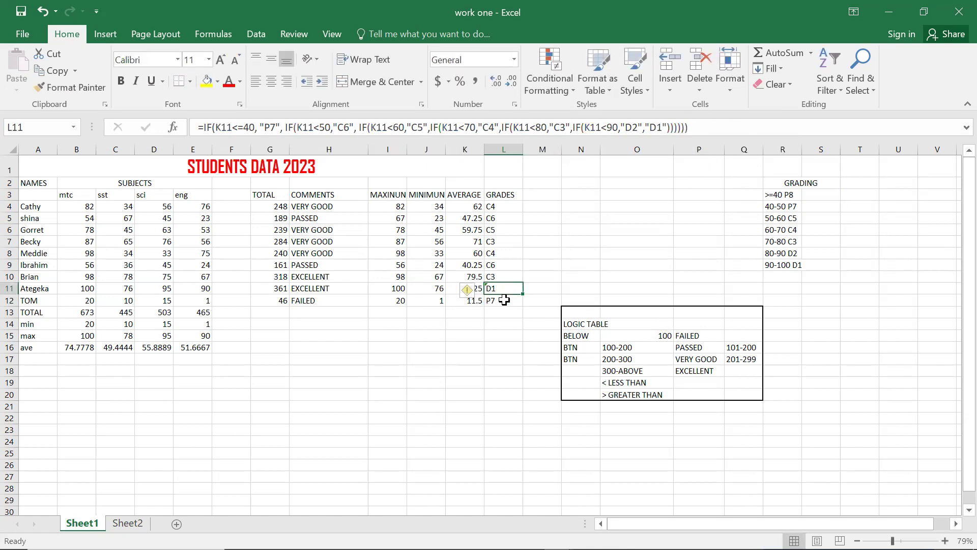
{"action": "left_click", "coordinate": [505, 300]}
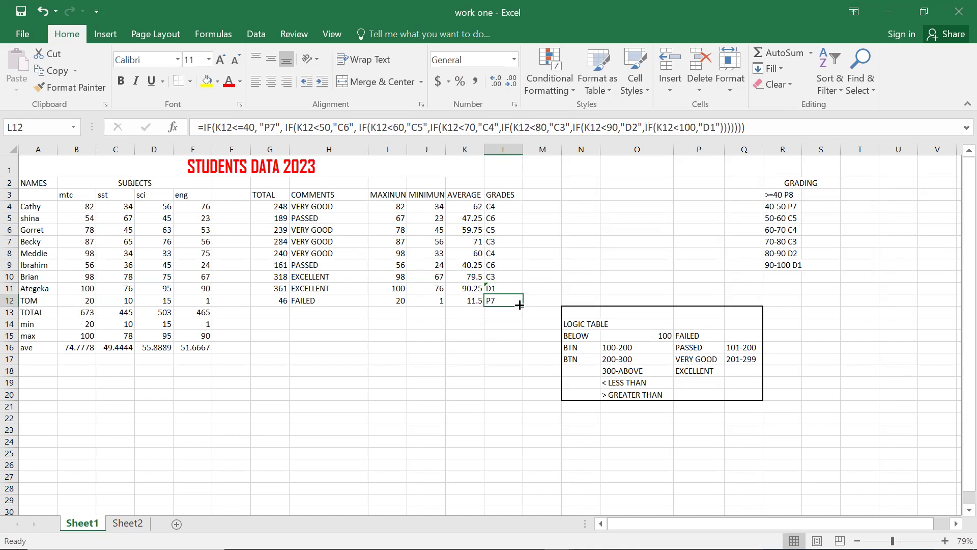
{"action": "left_click_drag", "start_coordinate": [519, 304], "coordinate": [520, 200]}
{"action": "left_click", "coordinate": [551, 232]}
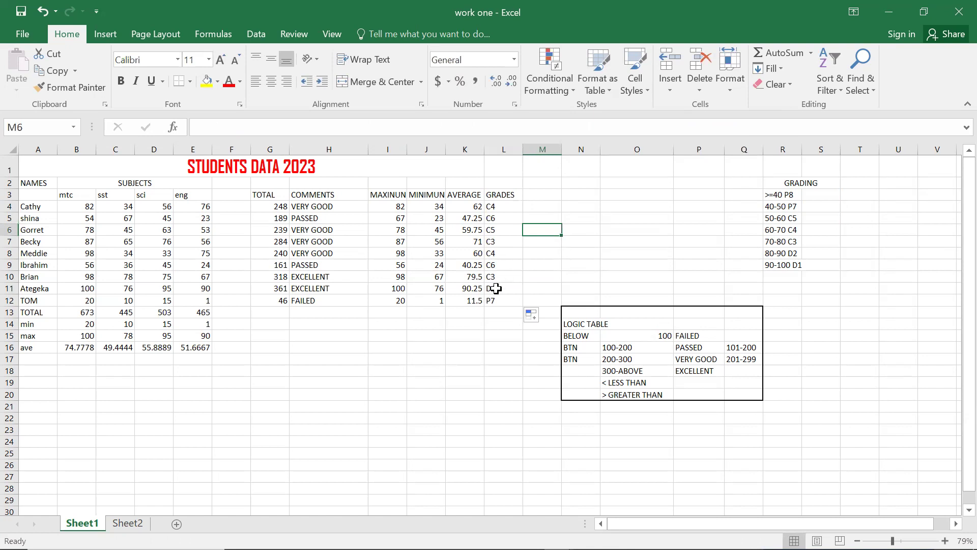
{"action": "left_click", "coordinate": [496, 289]}
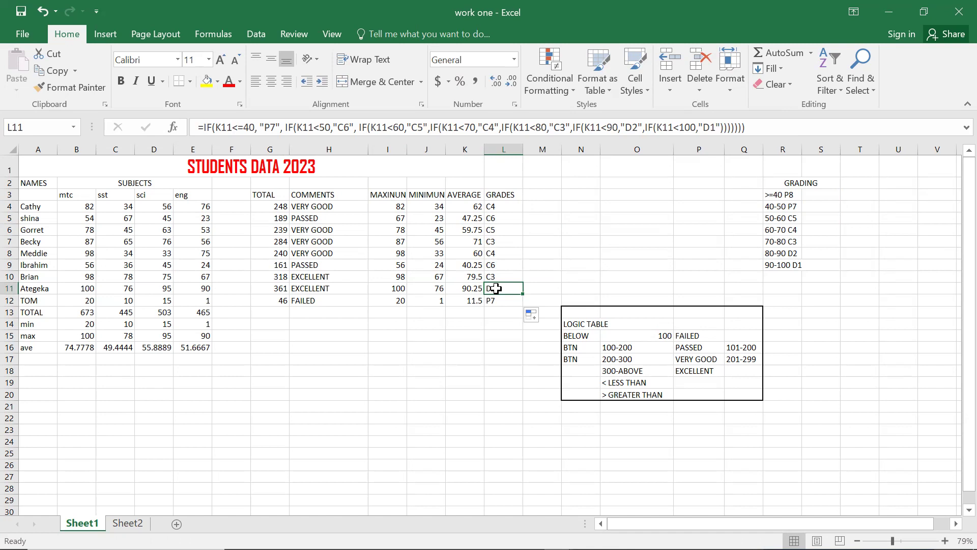
{"action": "left_click", "coordinate": [544, 201]}
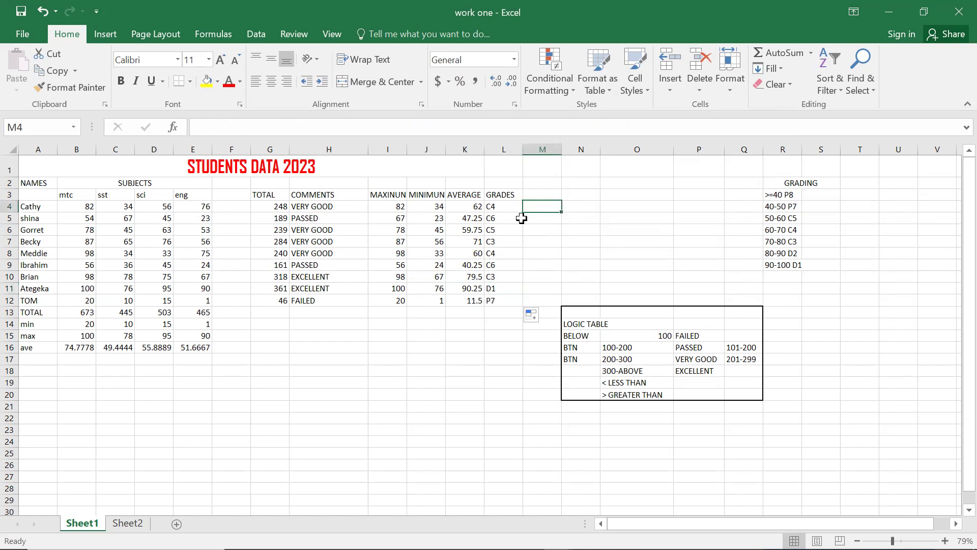
{"action": "left_click", "coordinate": [545, 195]}
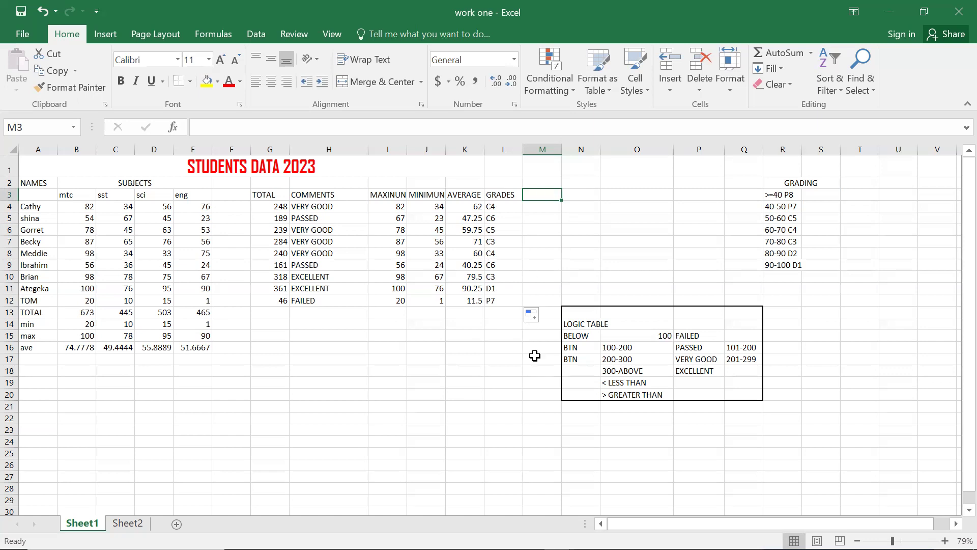
Write the mark rules "ABOVE 60 ADD 20 FREE MARKS" in N22 and "BELOW 60 DEDUCT 10 MARKS" in N23, below the logic table.
{"action": "left_click", "coordinate": [578, 417]}
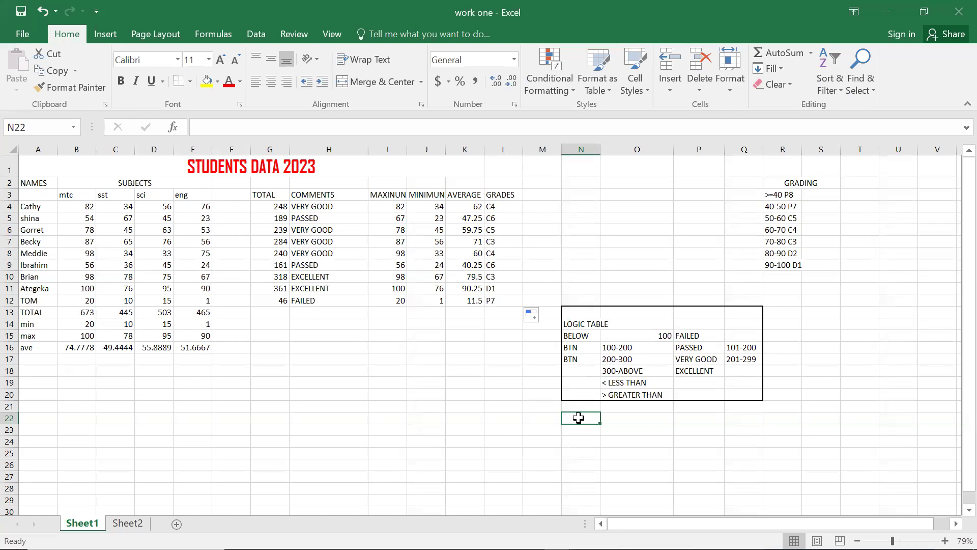
{"action": "type", "text": "ABOVE"}
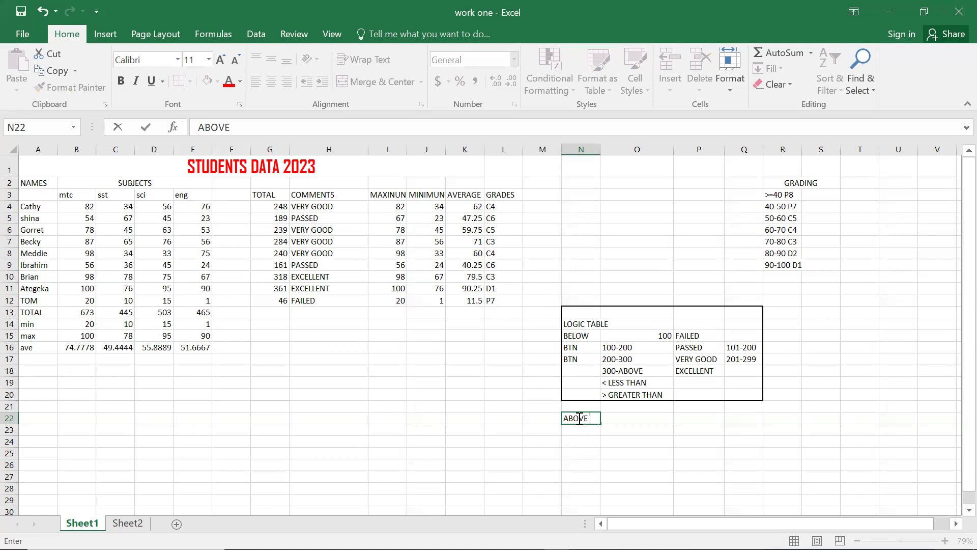
{"action": "type", "text": " 60 ADD 20 FR"}
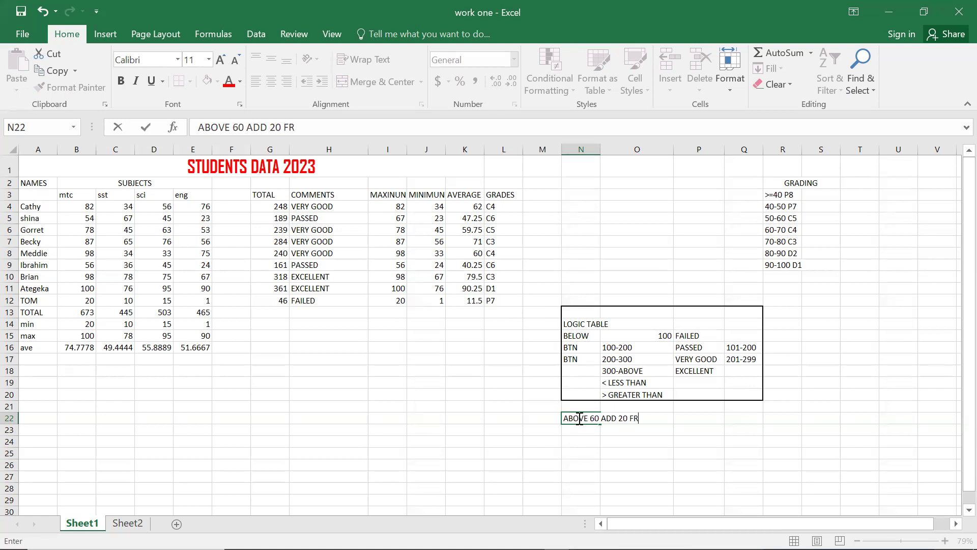
{"action": "type", "text": "EE MARKS"}
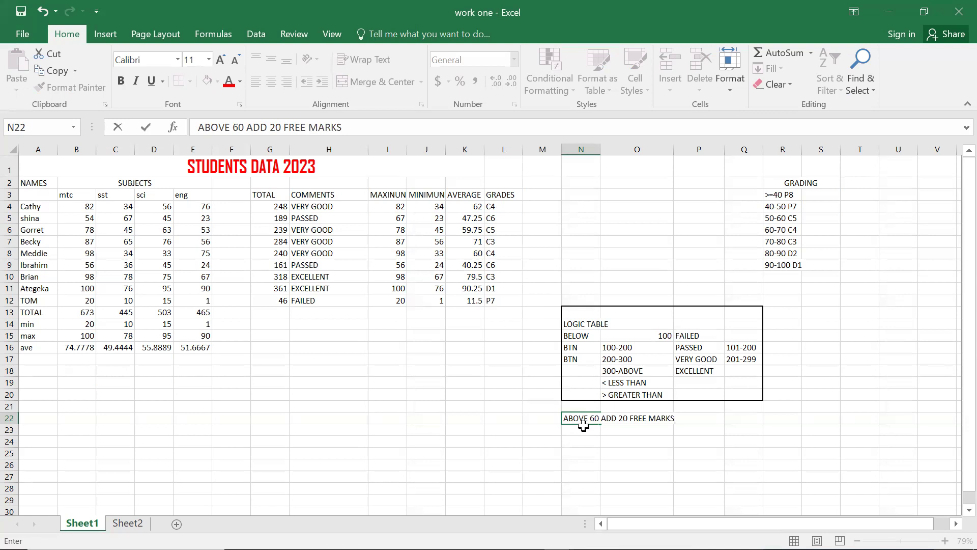
{"action": "left_click", "coordinate": [577, 429]}
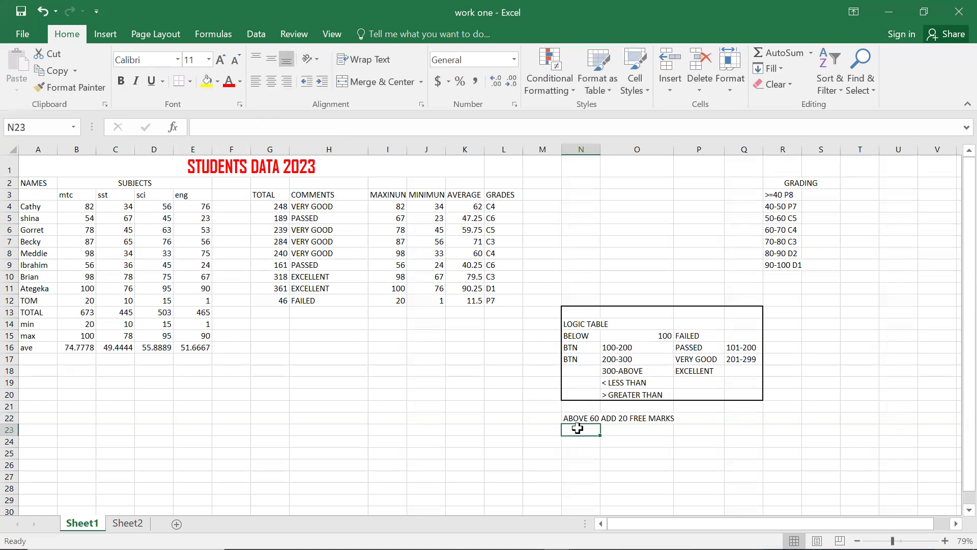
{"action": "type", "text": "BELOW"}
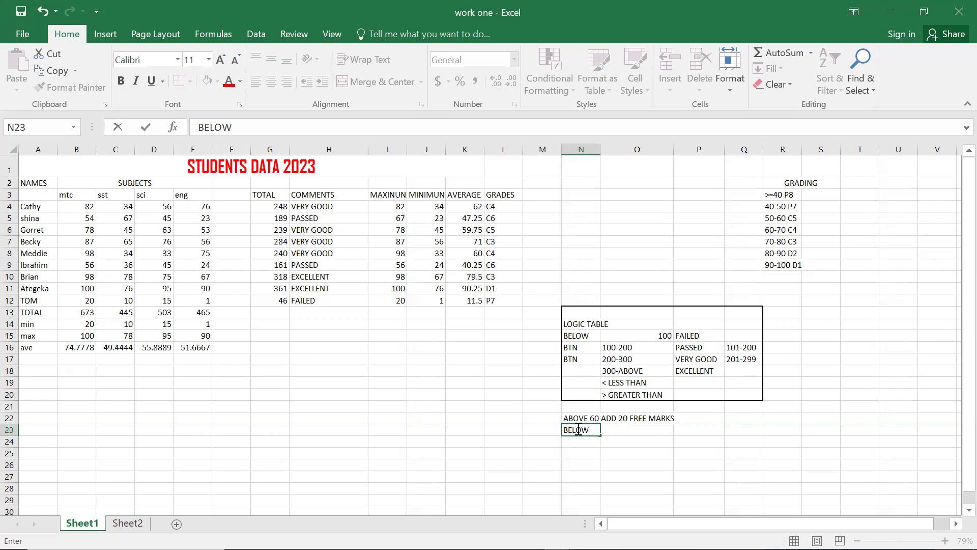
{"action": "type", "text": " 60 DEDUCT 10 MARKS"}
{"action": "left_click", "coordinate": [610, 460]}
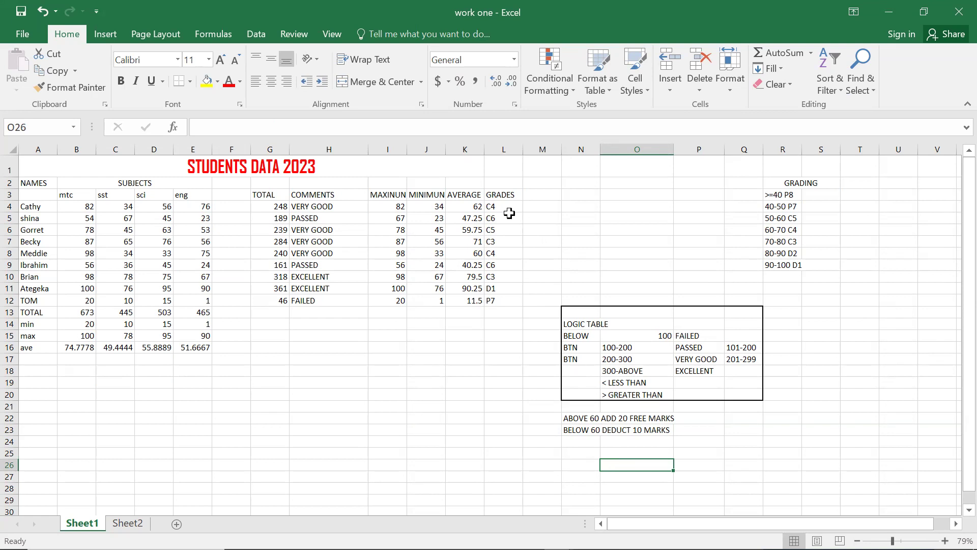
Add the column heading COMMENT2 in M3, beside GRADES.
{"action": "left_click", "coordinate": [528, 206]}
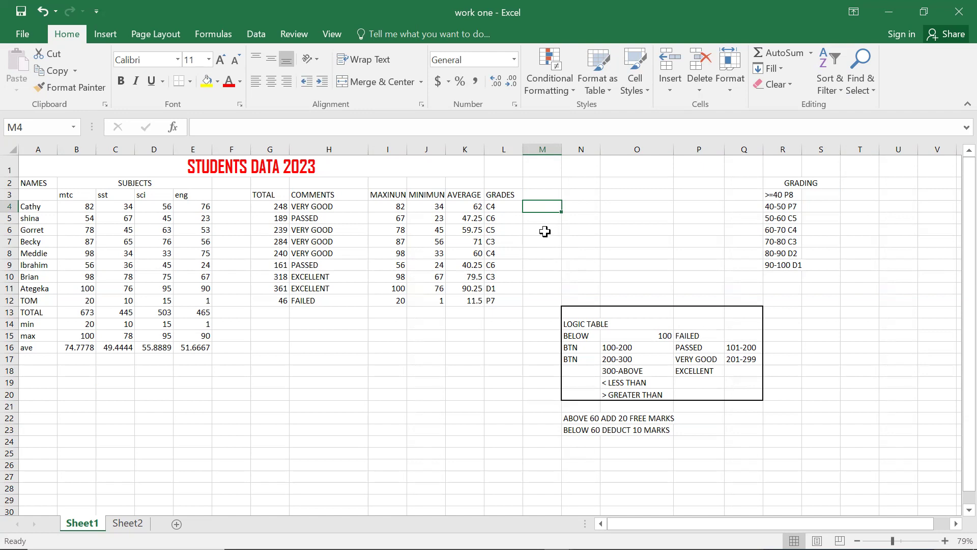
{"action": "left_click", "coordinate": [540, 195]}
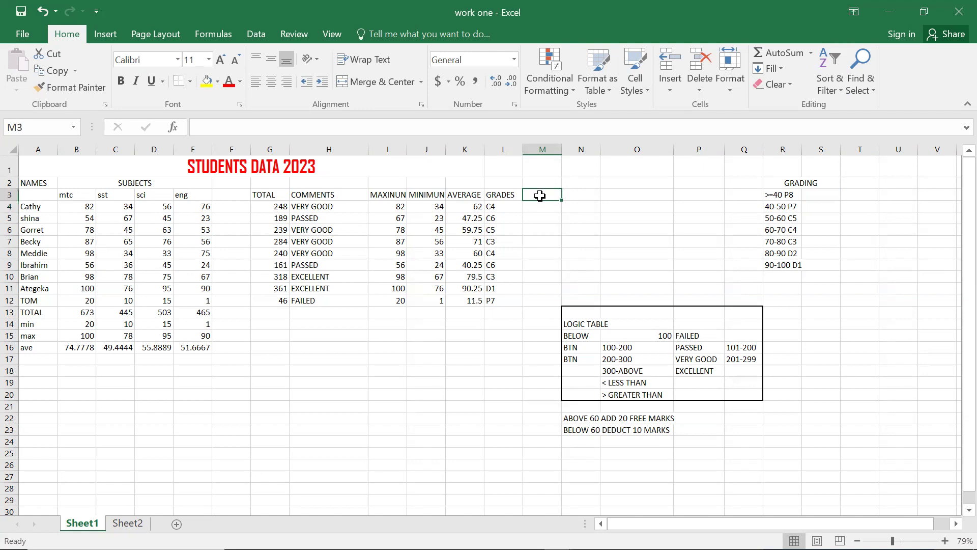
{"action": "type", "text": "COMMEN"}
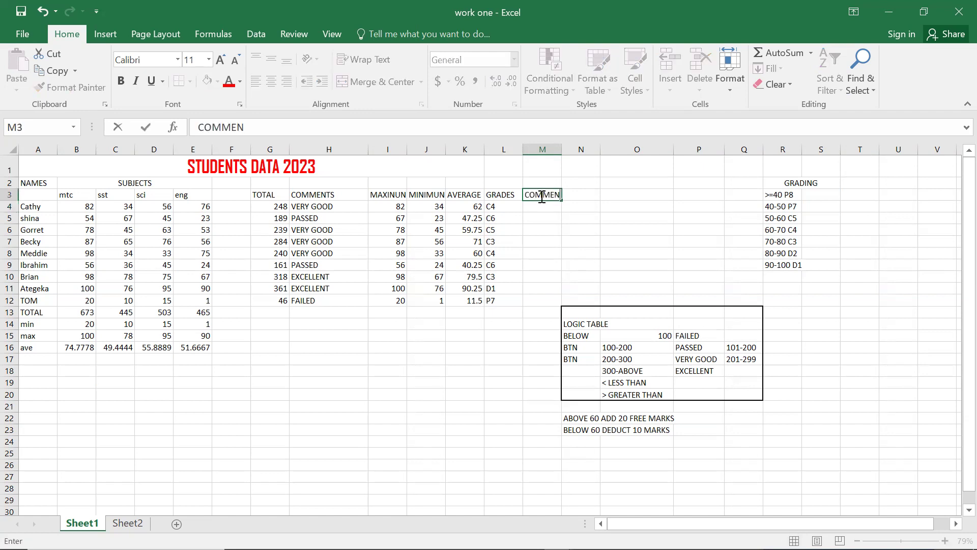
{"action": "type", "text": "T2"}
{"action": "left_click", "coordinate": [539, 205]}
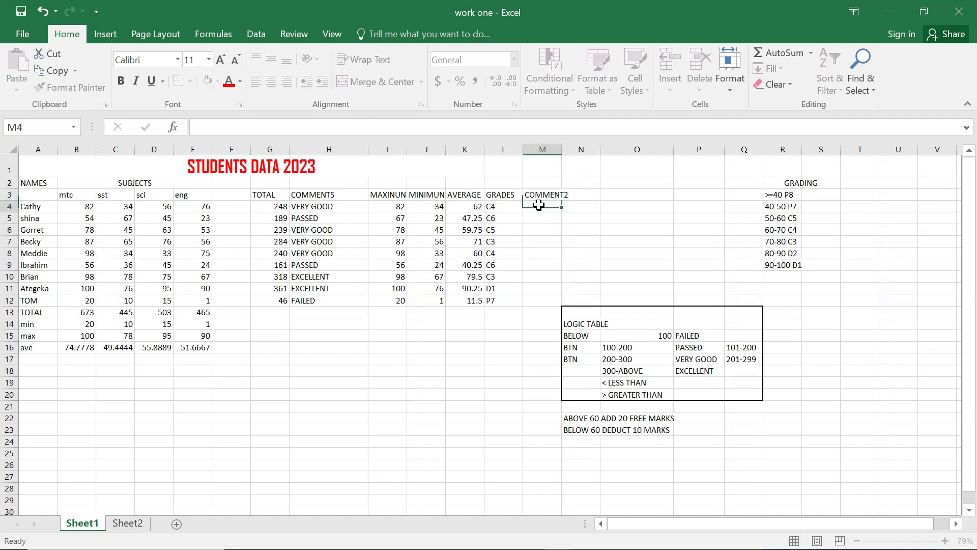